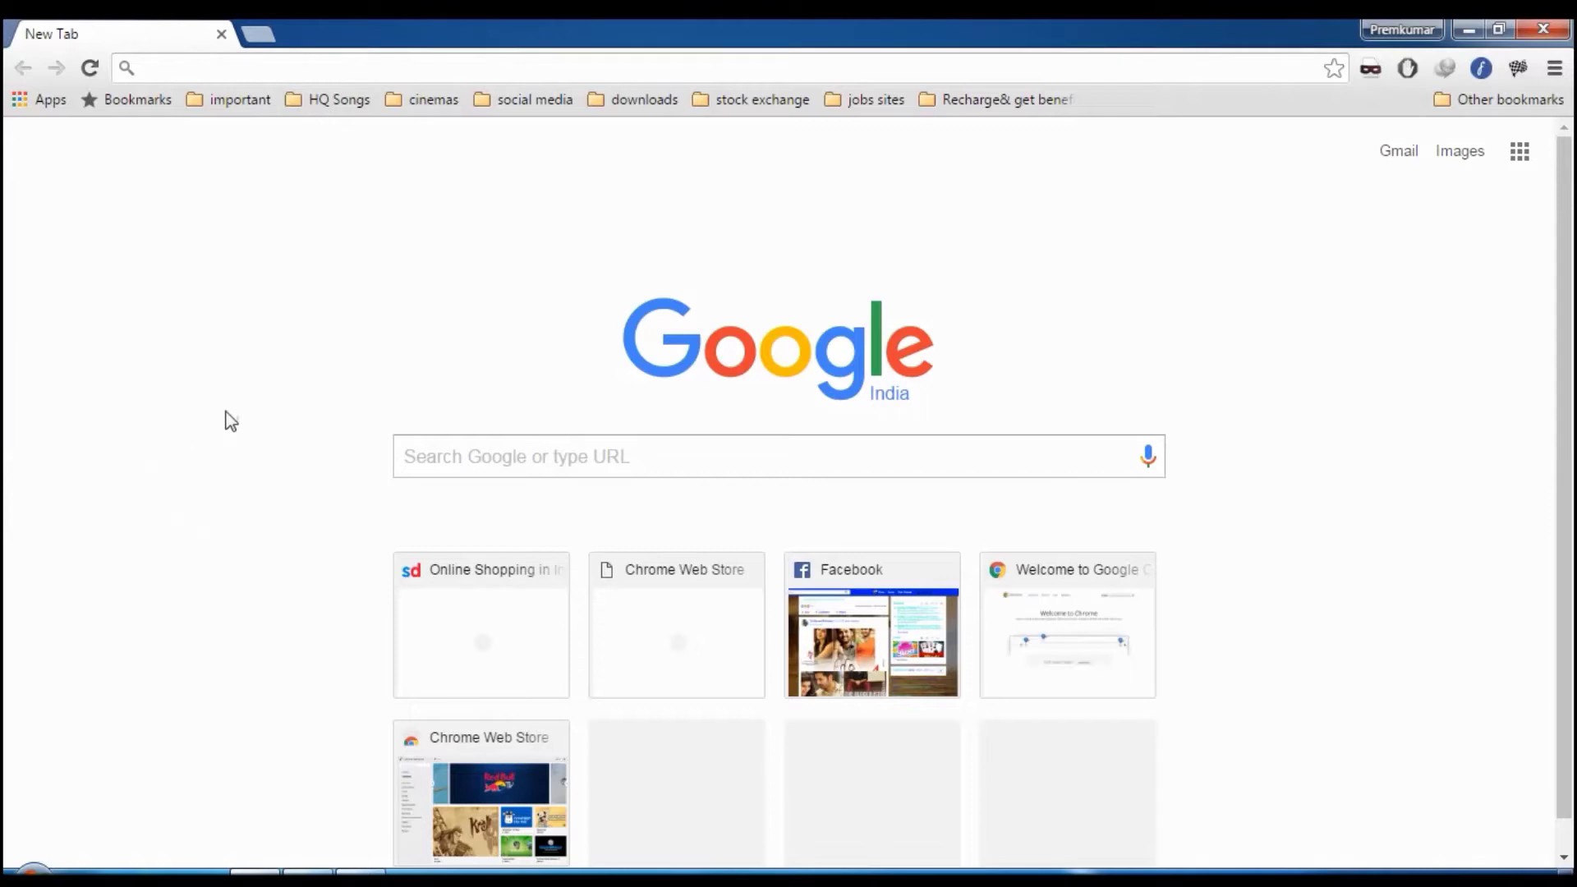
Open the Chrome Web Store from the Chrome apps page and search for "fabulous" to find the Fabulous! Customize Facebook extension
{"action": "left_click", "coordinate": [31, 101]}
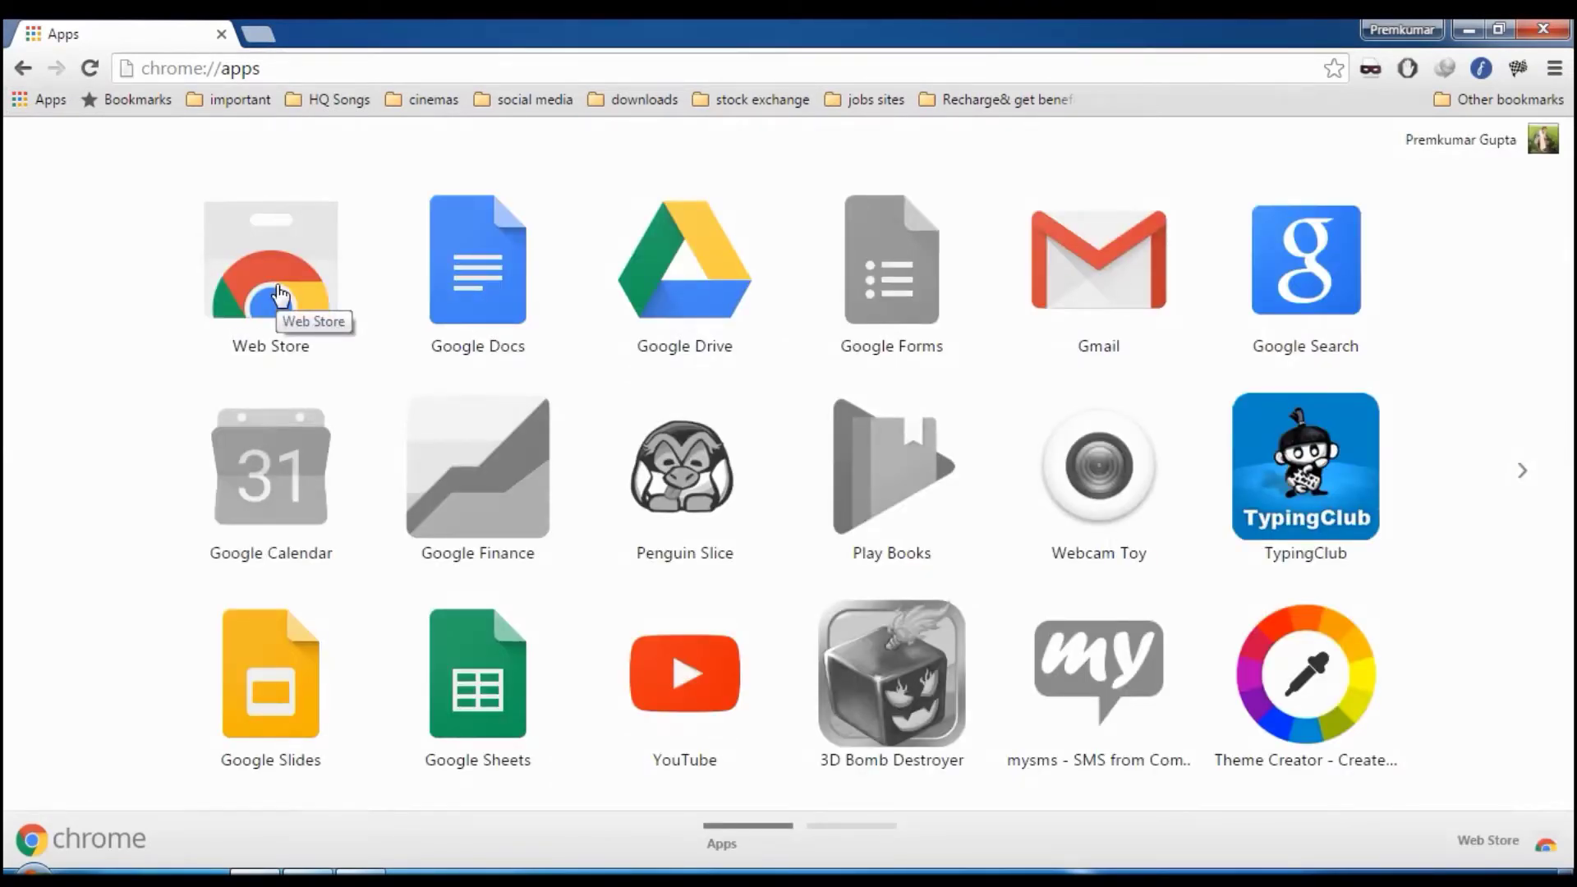
{"action": "left_click", "coordinate": [280, 295]}
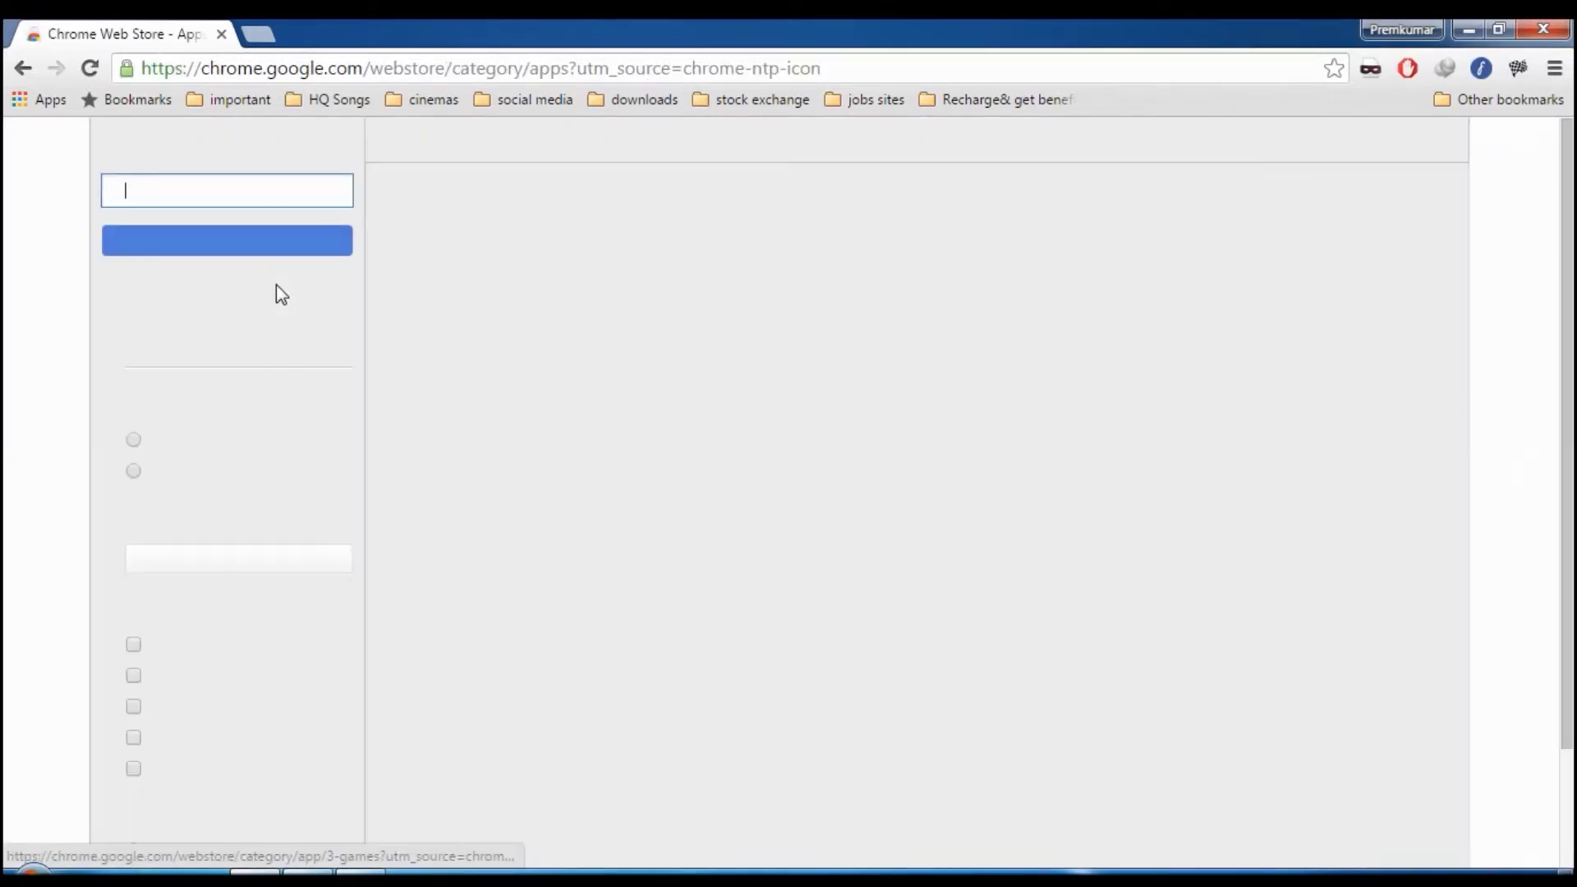
{"action": "type", "text": "f"}
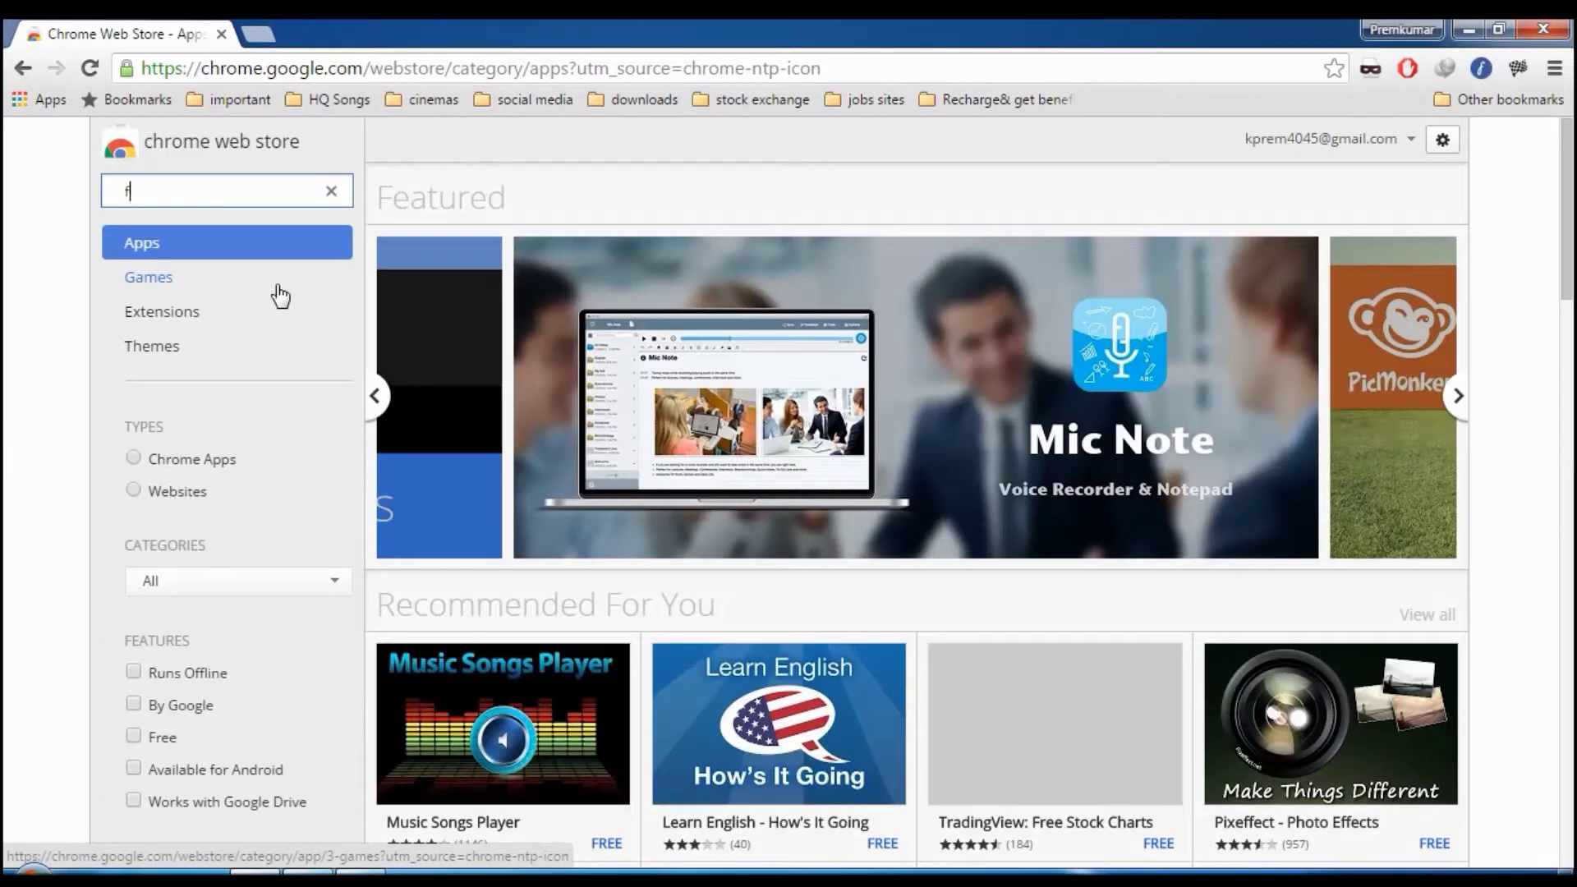
{"action": "type", "text": "abulous"}
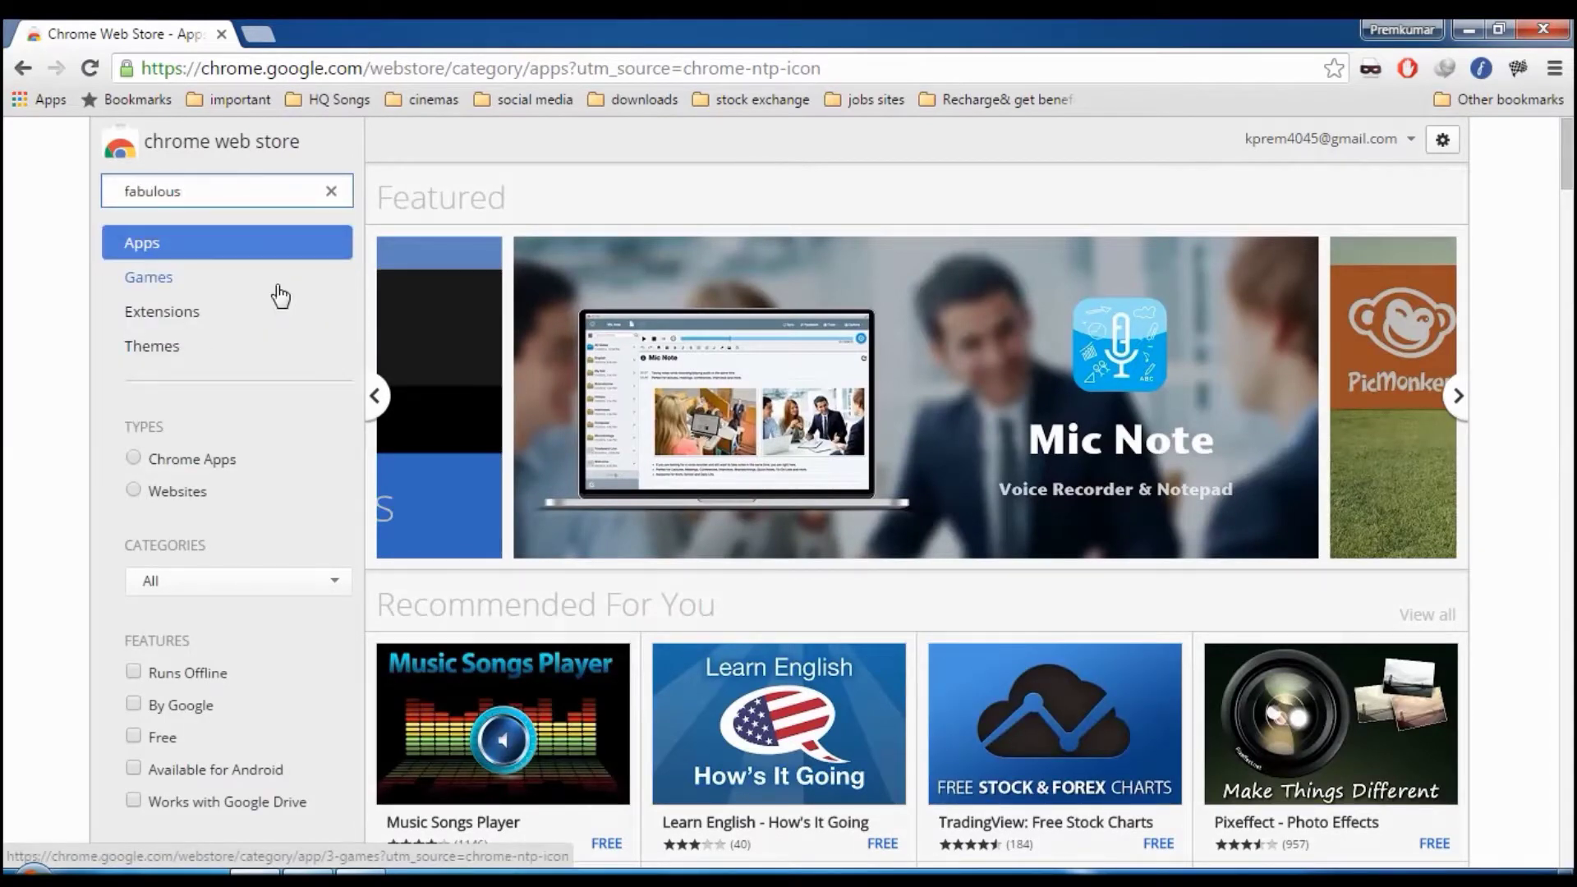
{"action": "key", "text": "Return"}
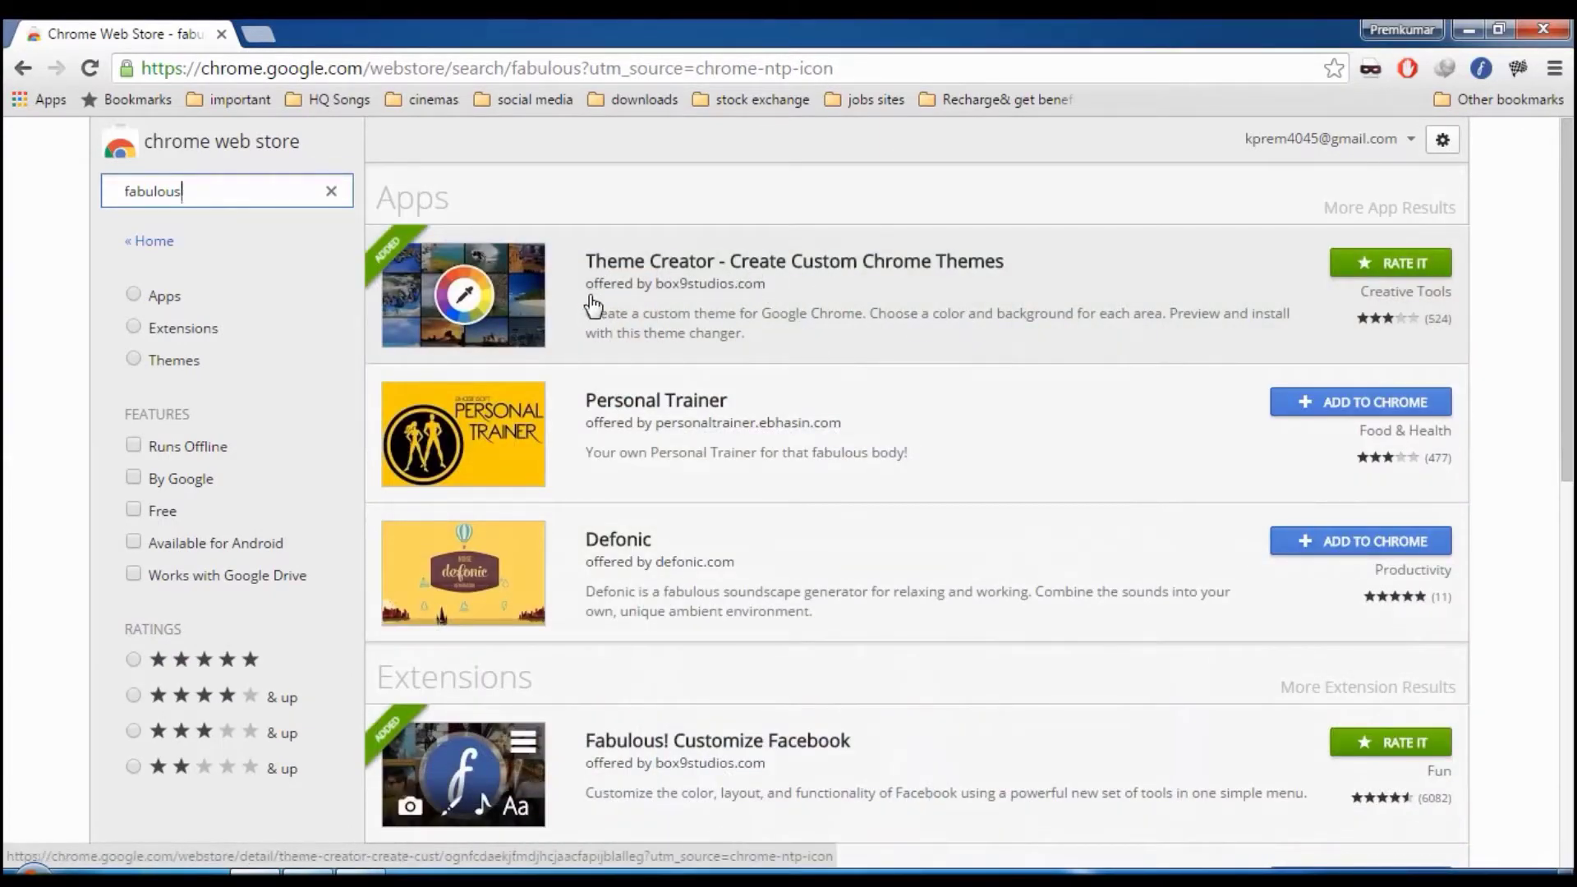
{"action": "scroll", "coordinate": [739, 517], "scroll_direction": "down", "scroll_amount": 4}
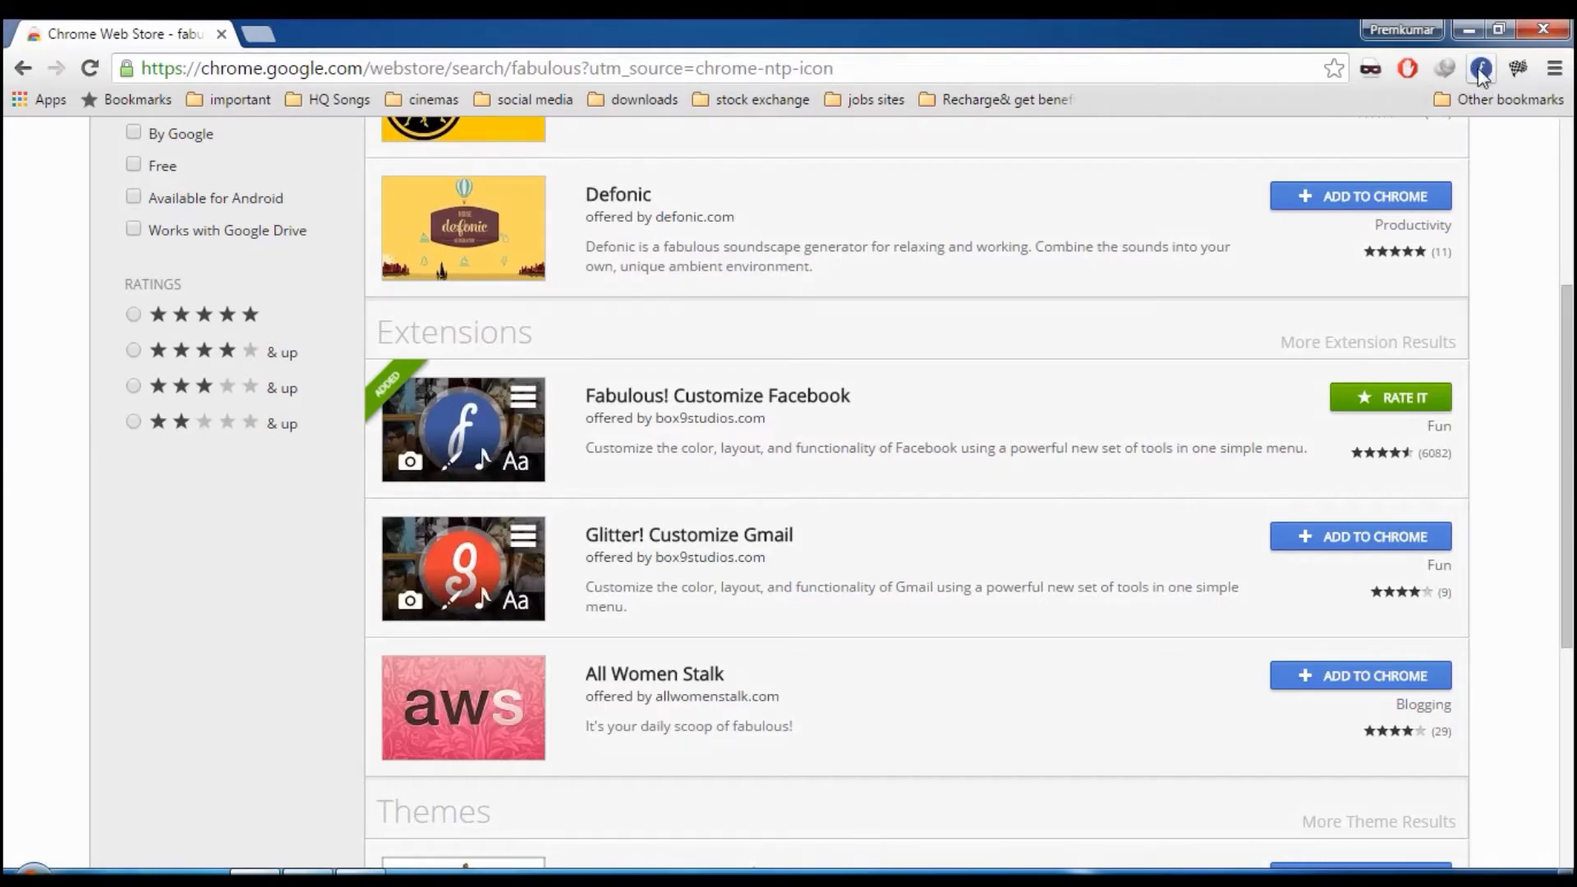
Search Google for "facebook" in a new browser tab
{"action": "left_click", "coordinate": [259, 34]}
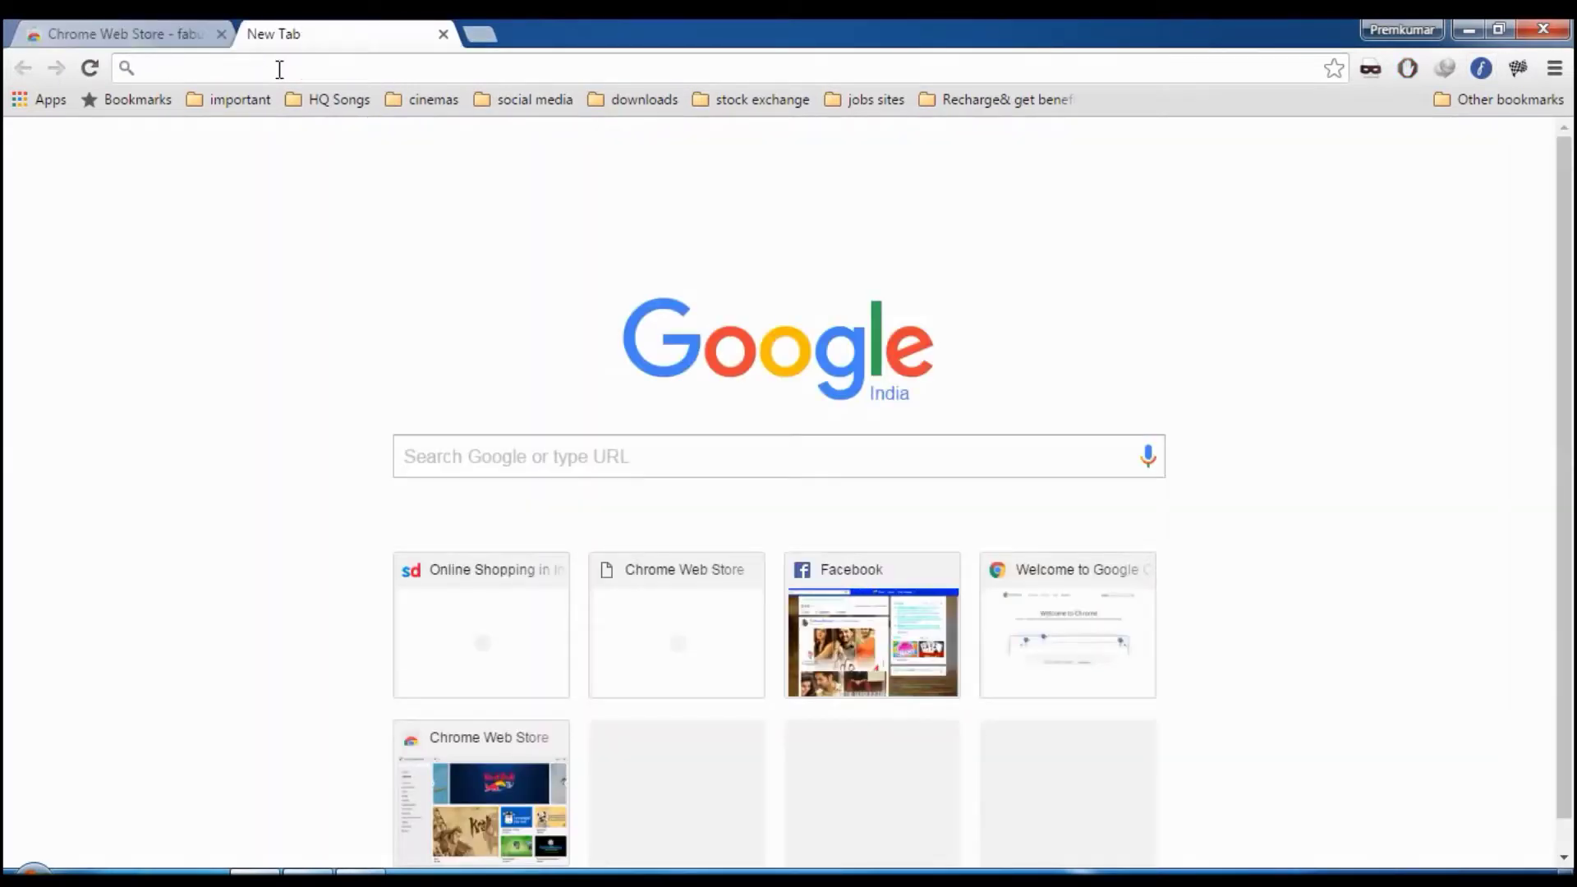
{"action": "type", "text": "fisdom.com"}
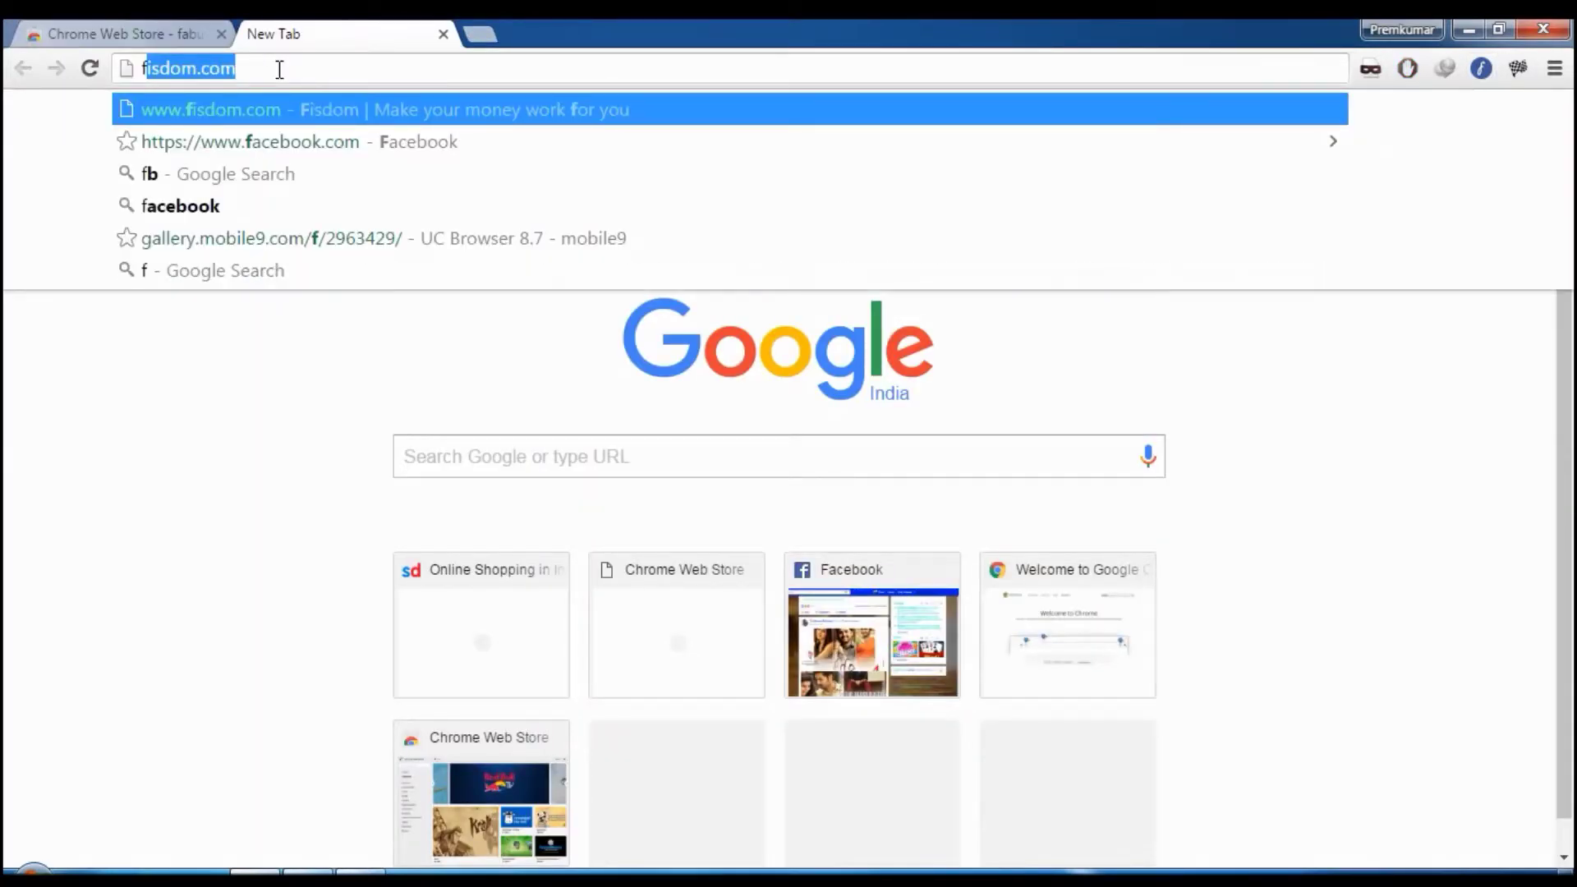
{"action": "left_click", "coordinate": [221, 205]}
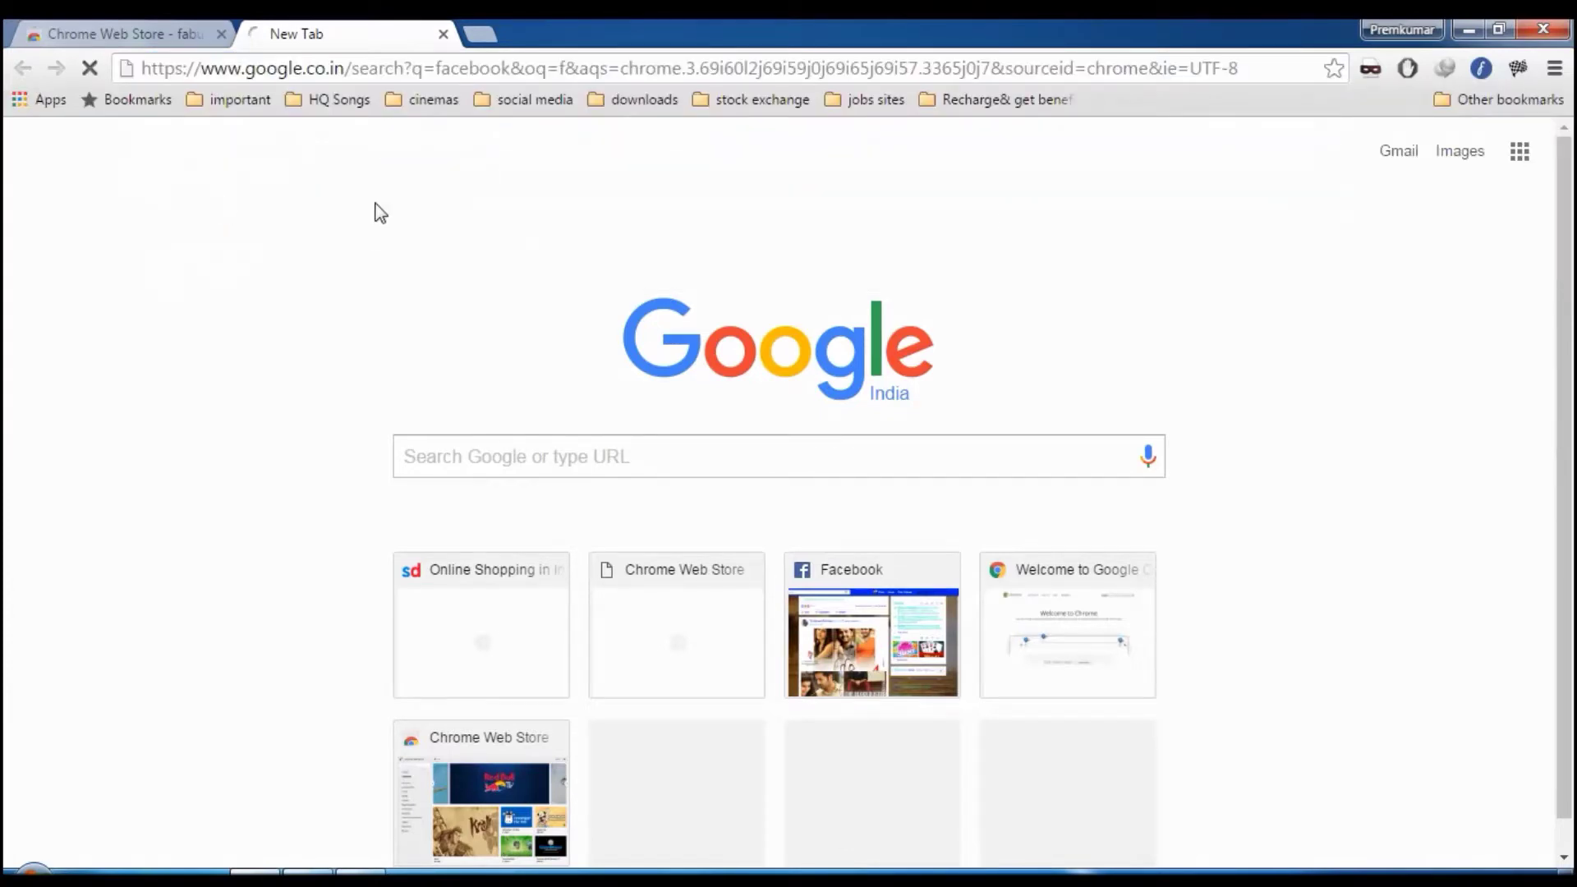
Open the Fabulous extension's Theme settings for Facebook and remove the sunset beach background picture
{"action": "left_click", "coordinate": [1481, 67]}
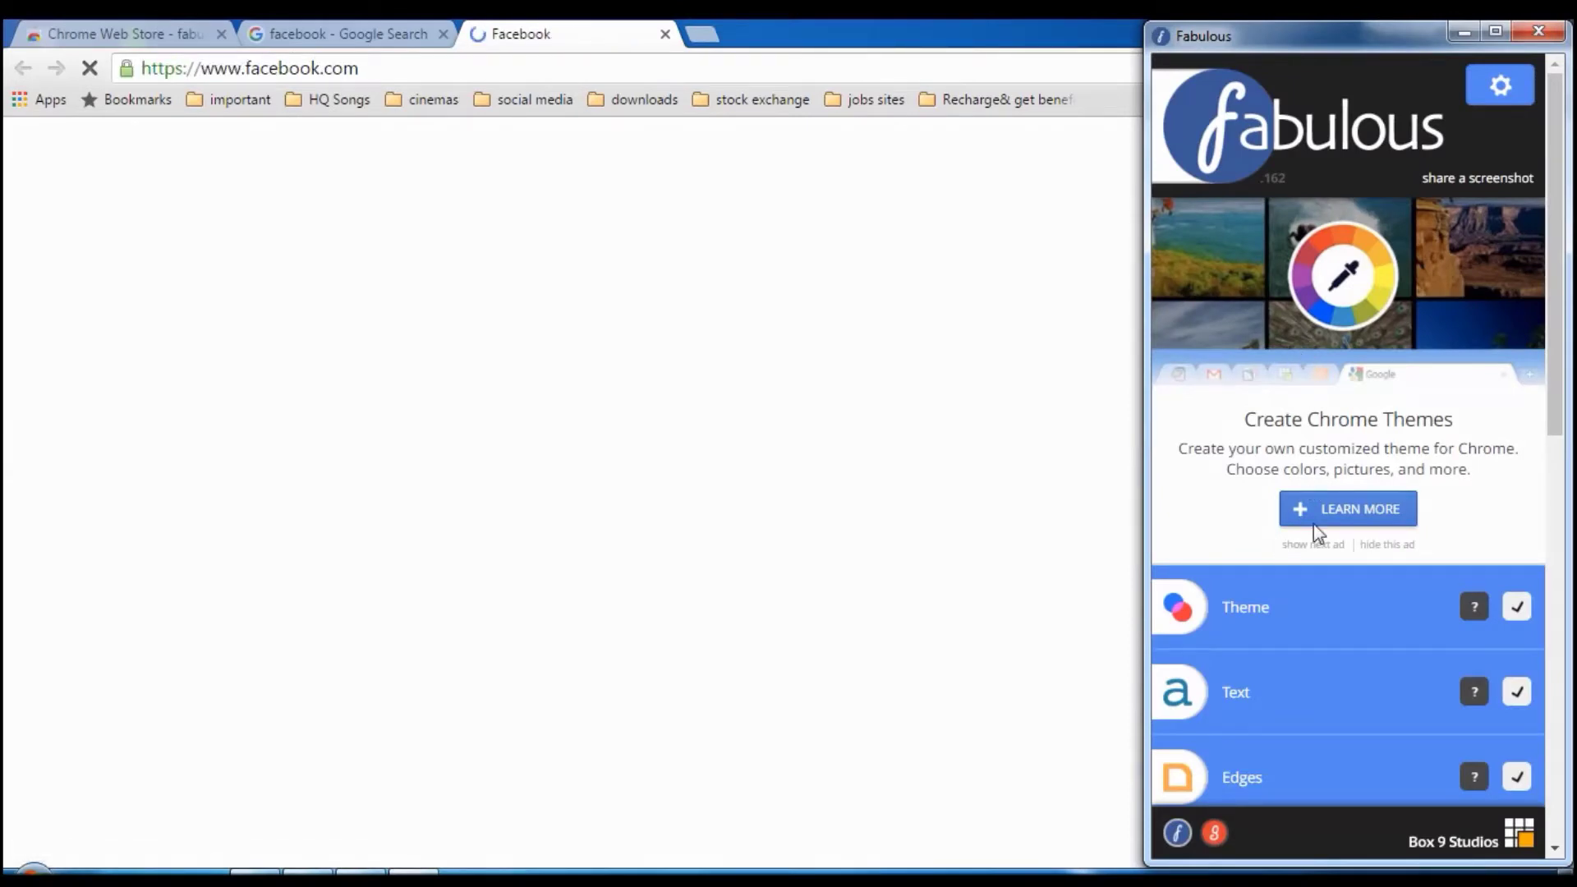
{"action": "scroll", "coordinate": [1307, 502], "scroll_direction": "down", "scroll_amount": 4}
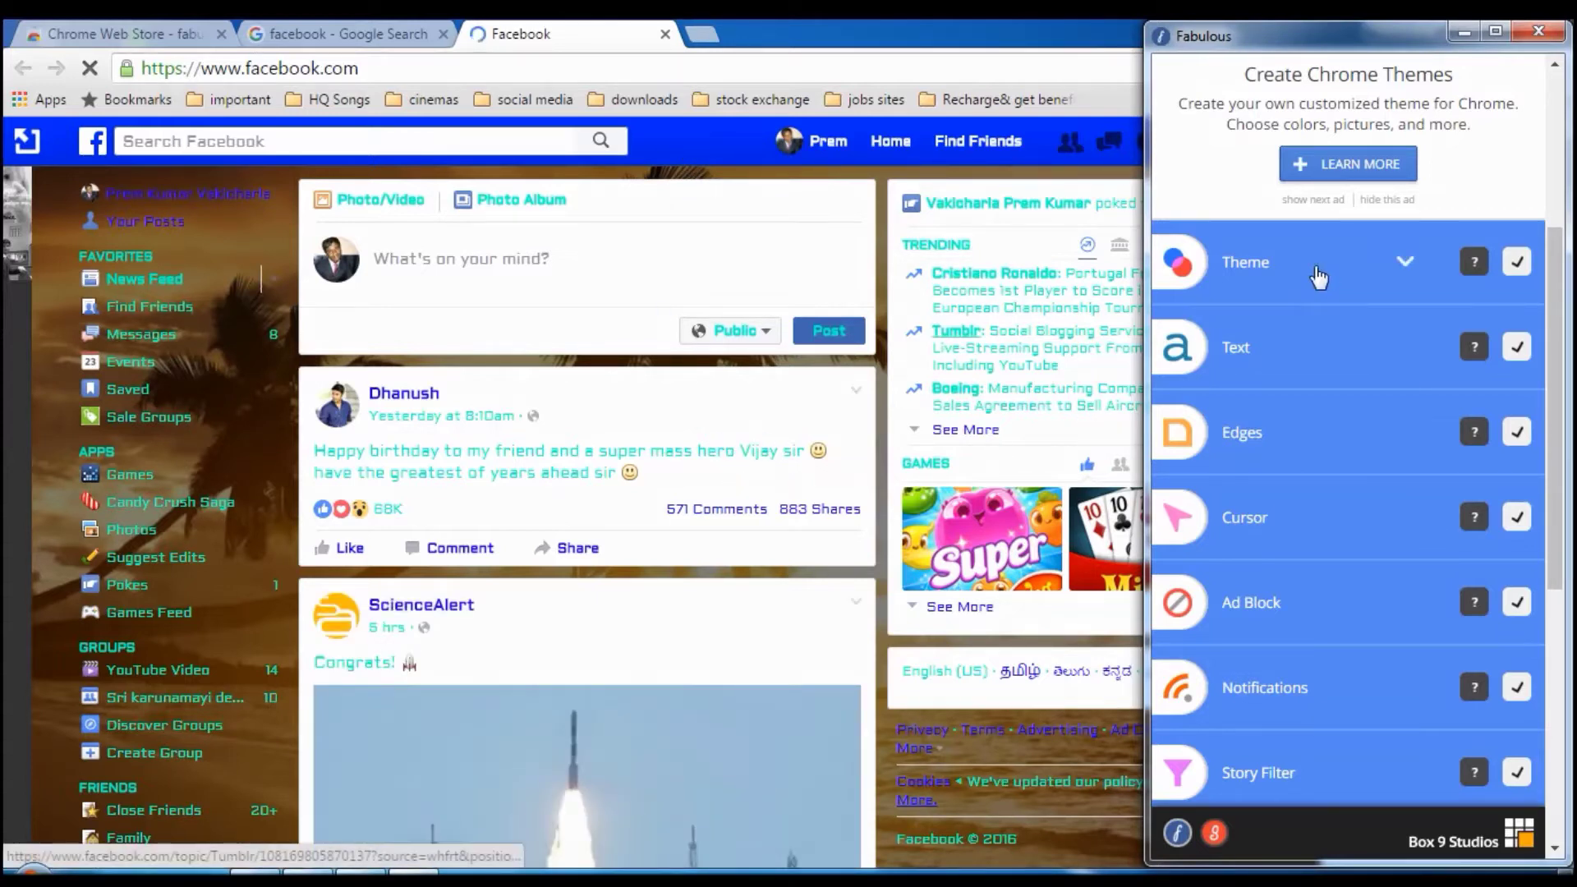
{"action": "left_click", "coordinate": [1347, 282]}
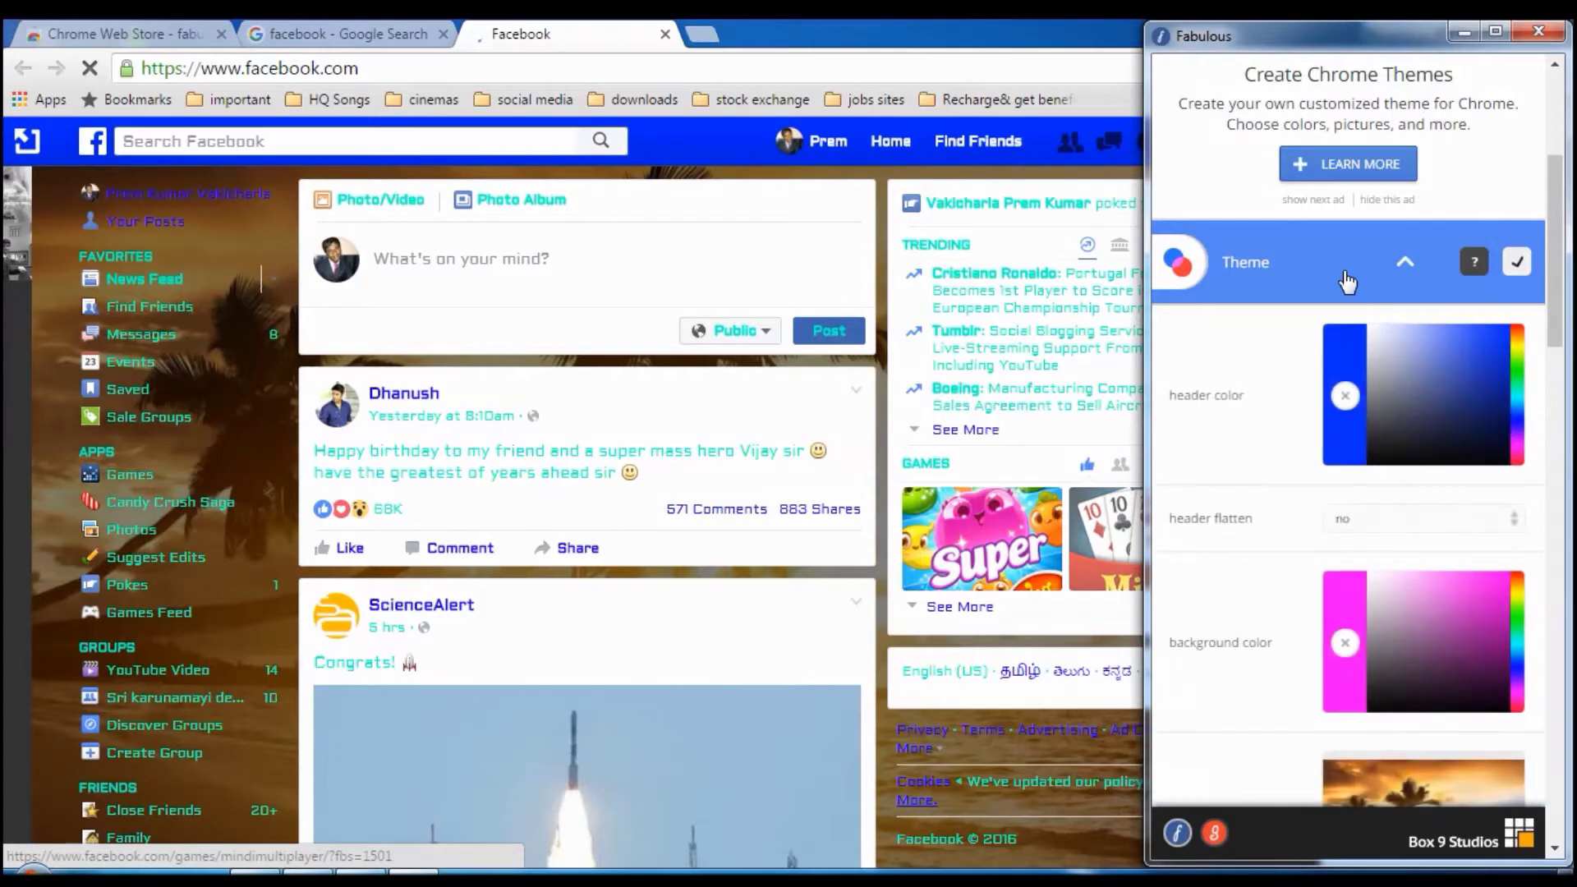
{"action": "scroll", "coordinate": [1406, 569], "scroll_direction": "down", "scroll_amount": 1}
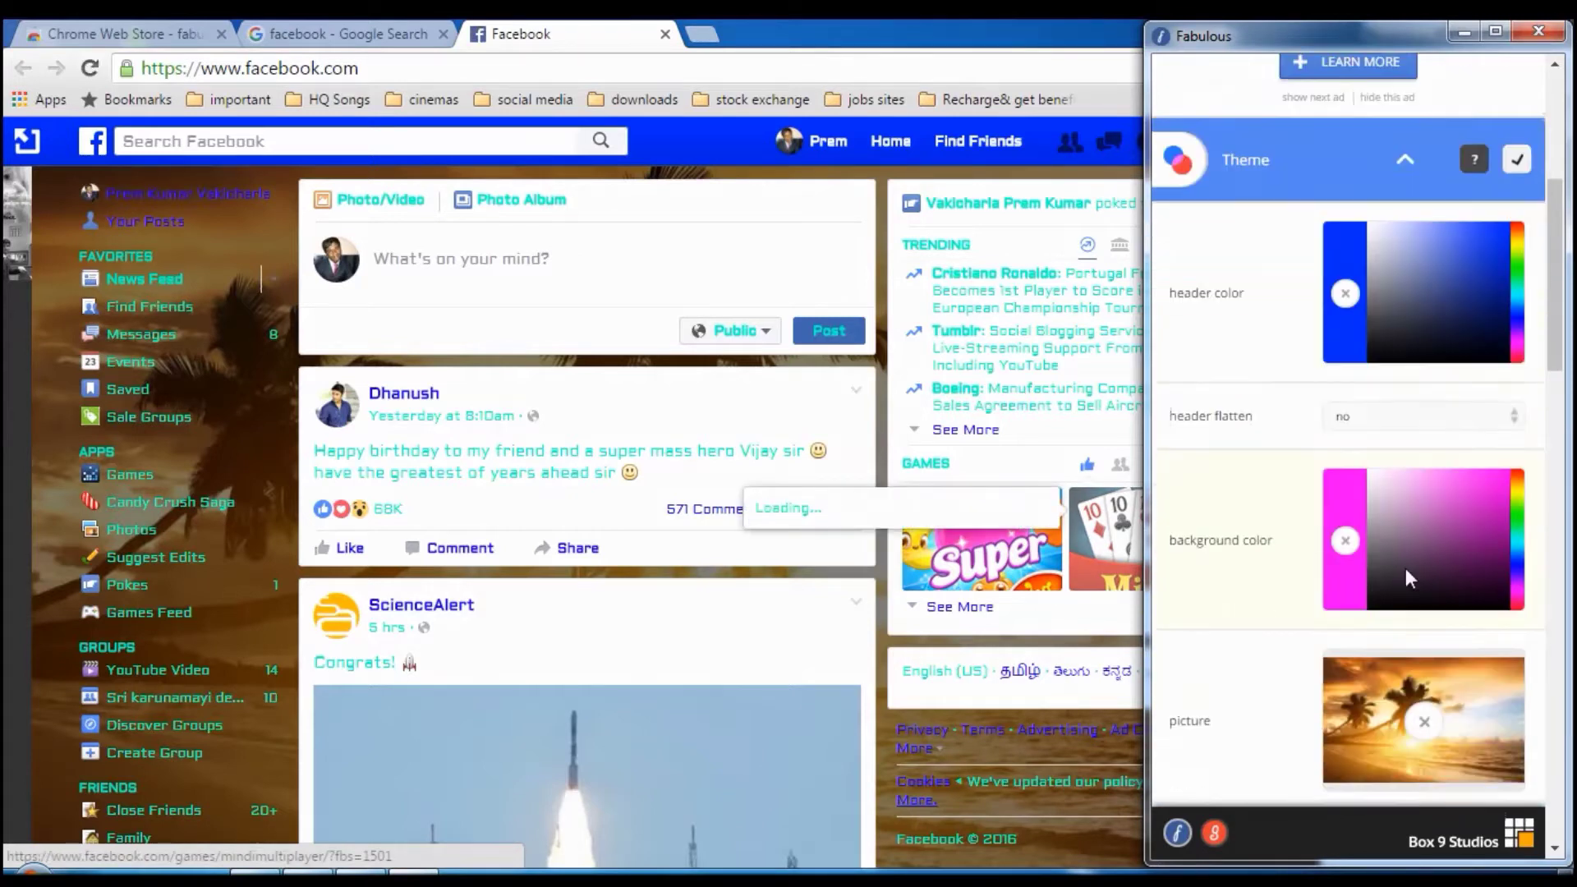
{"action": "scroll", "coordinate": [1406, 569], "scroll_direction": "down", "scroll_amount": 1}
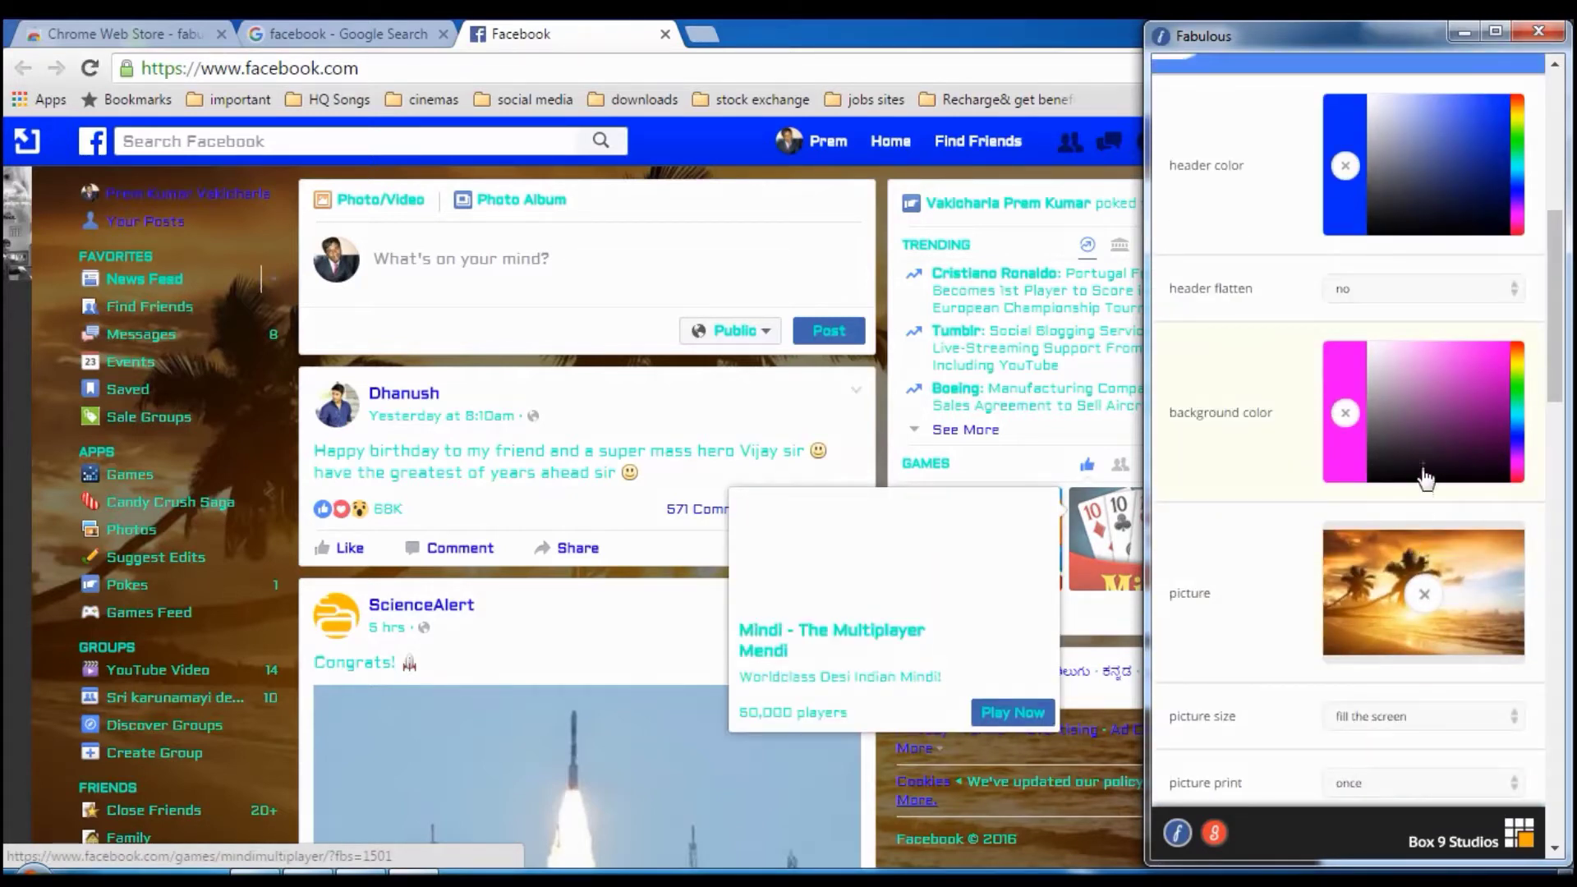
{"action": "left_click", "coordinate": [1424, 594]}
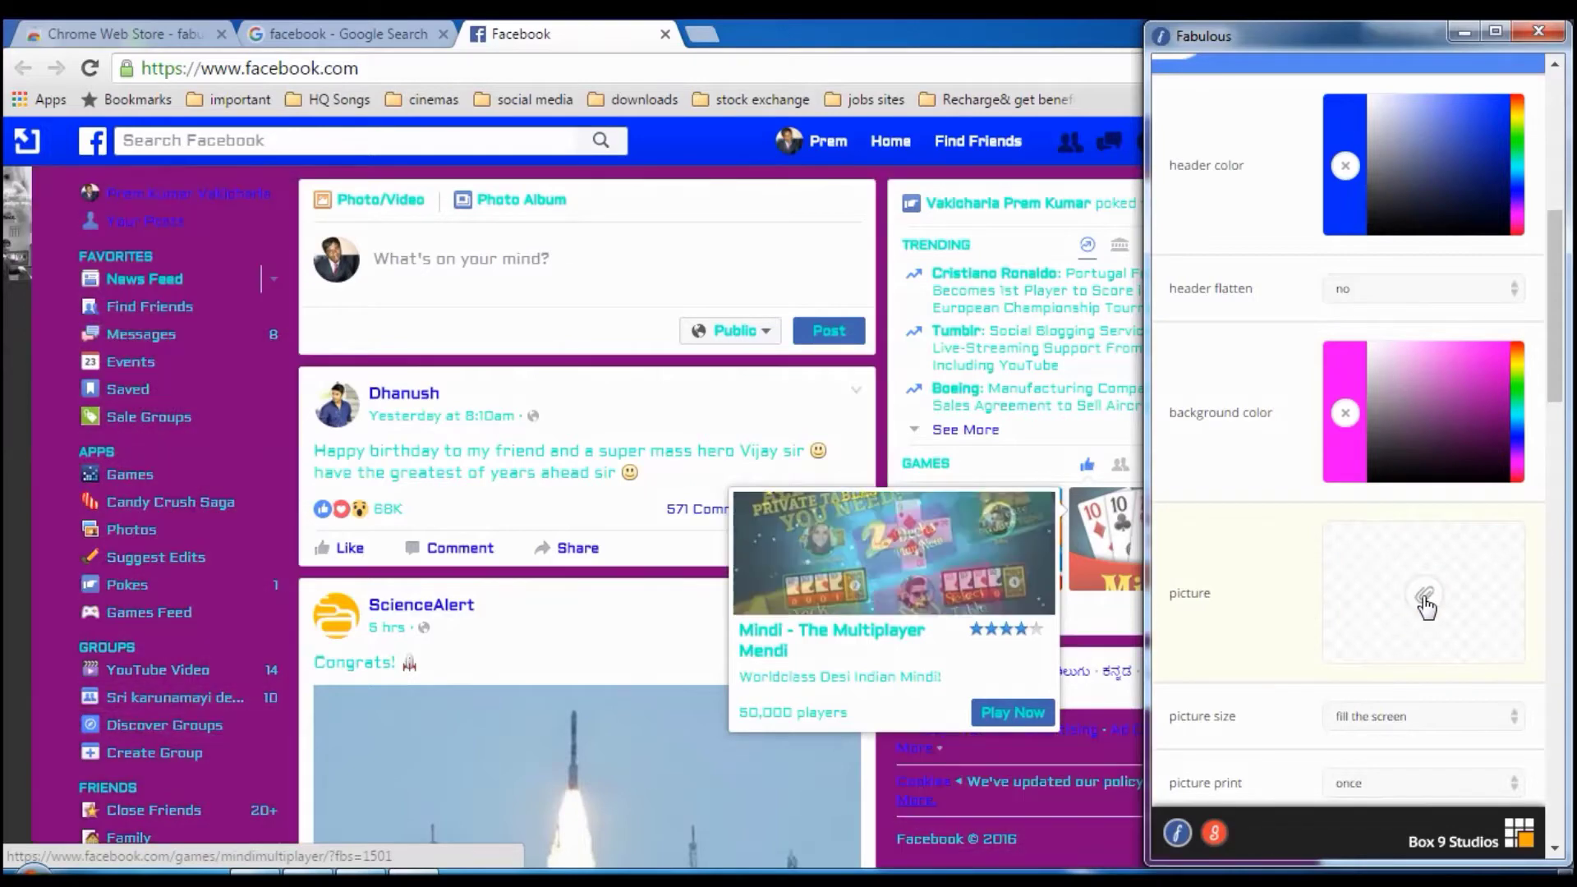
Upload a photo from the Images folder on MY AREA (E:) as the Facebook background picture
{"action": "left_click", "coordinate": [1423, 595]}
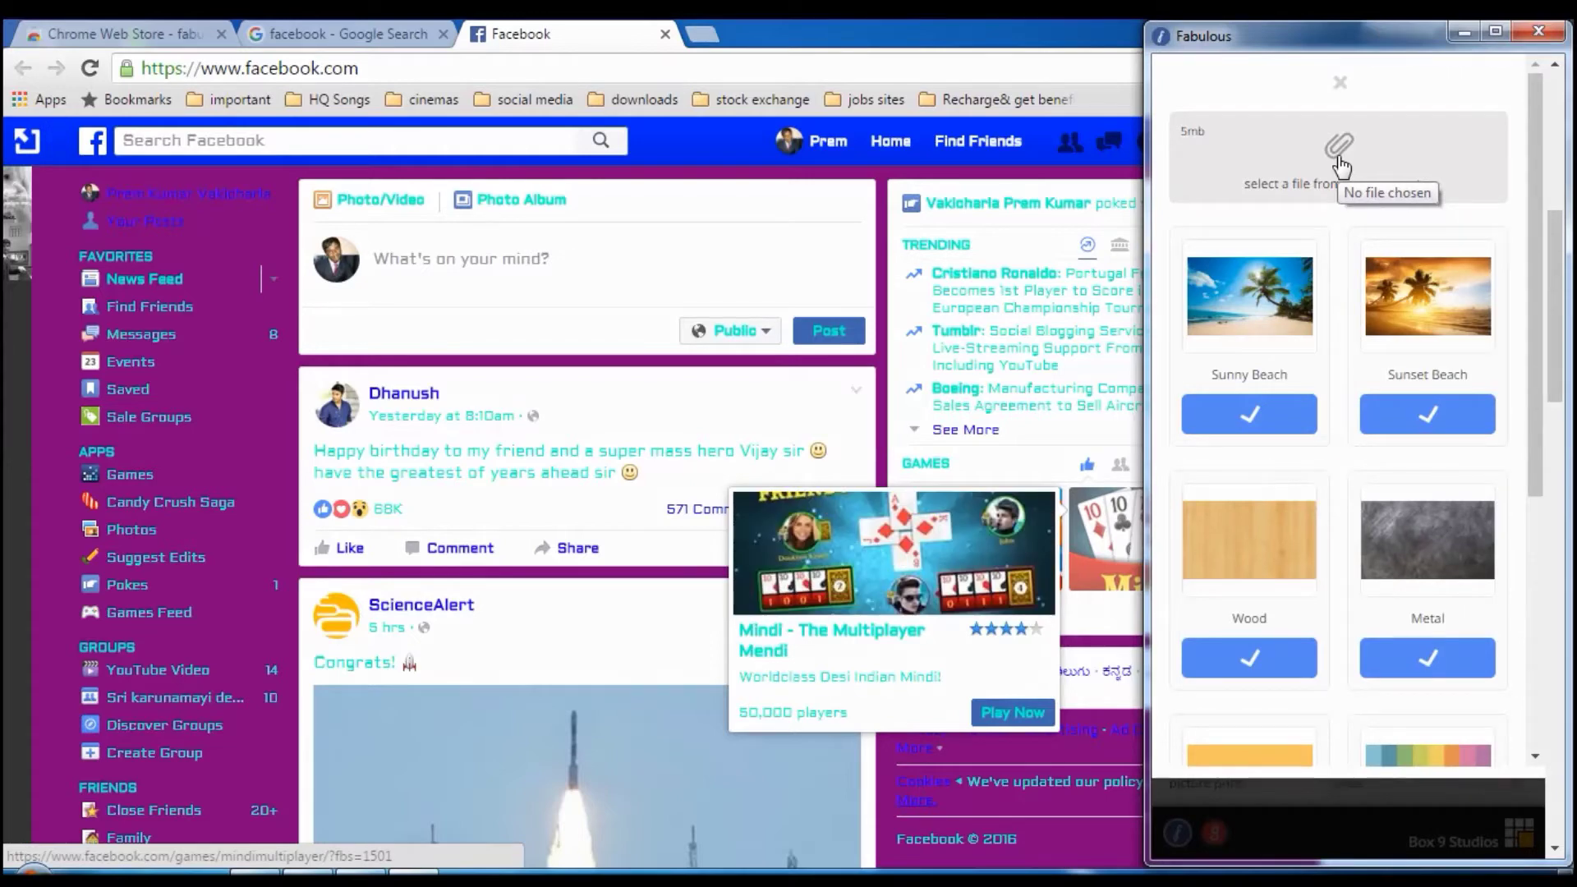
{"action": "left_click", "coordinate": [1361, 168]}
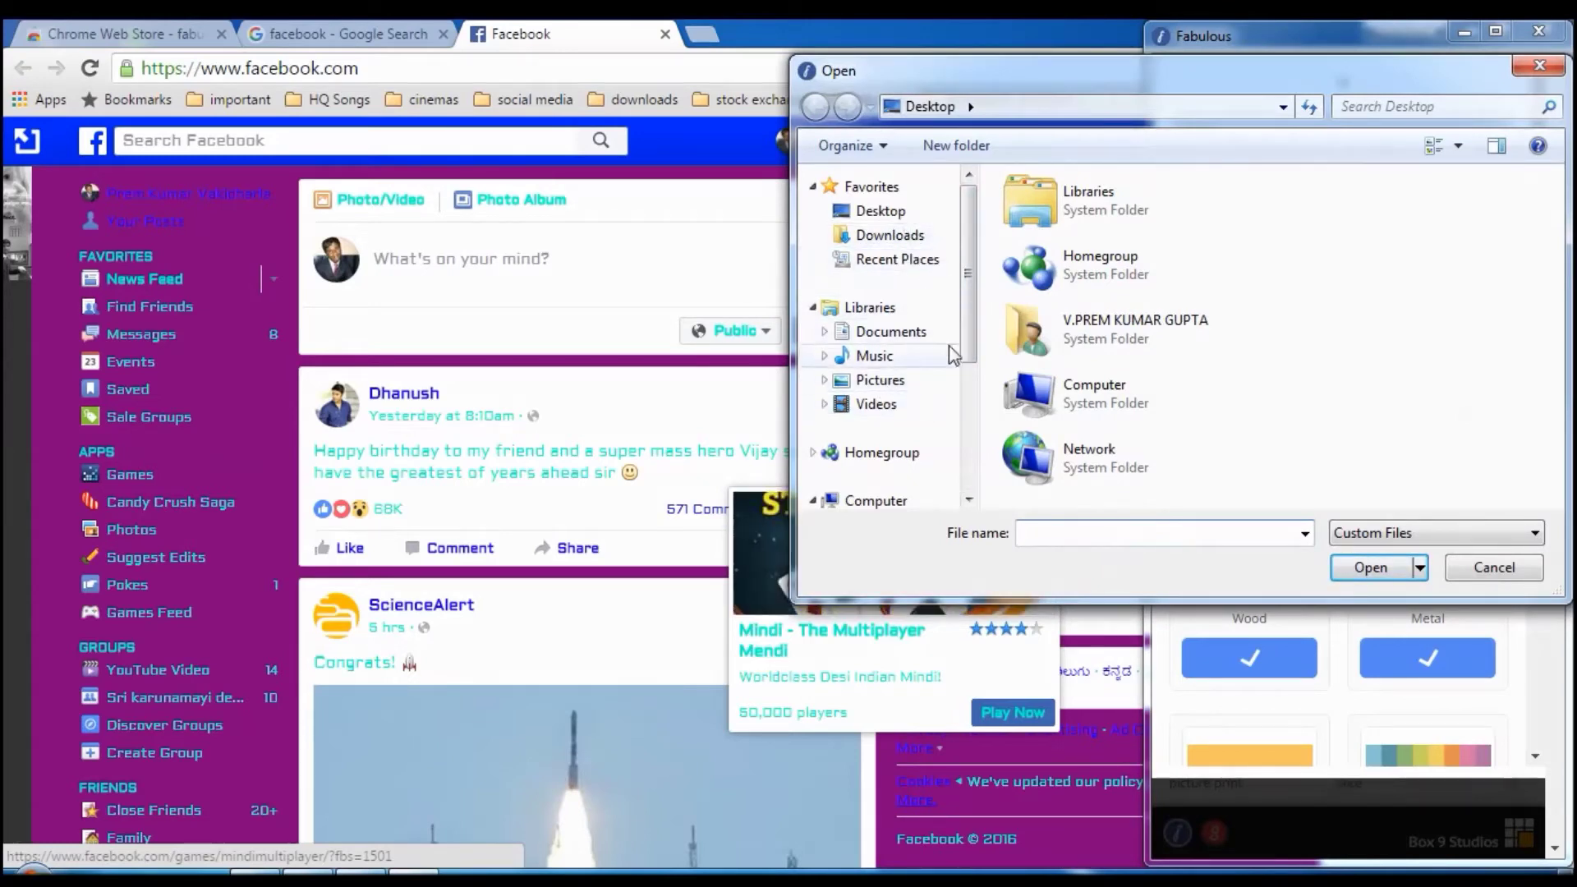
{"action": "left_click", "coordinate": [879, 500]}
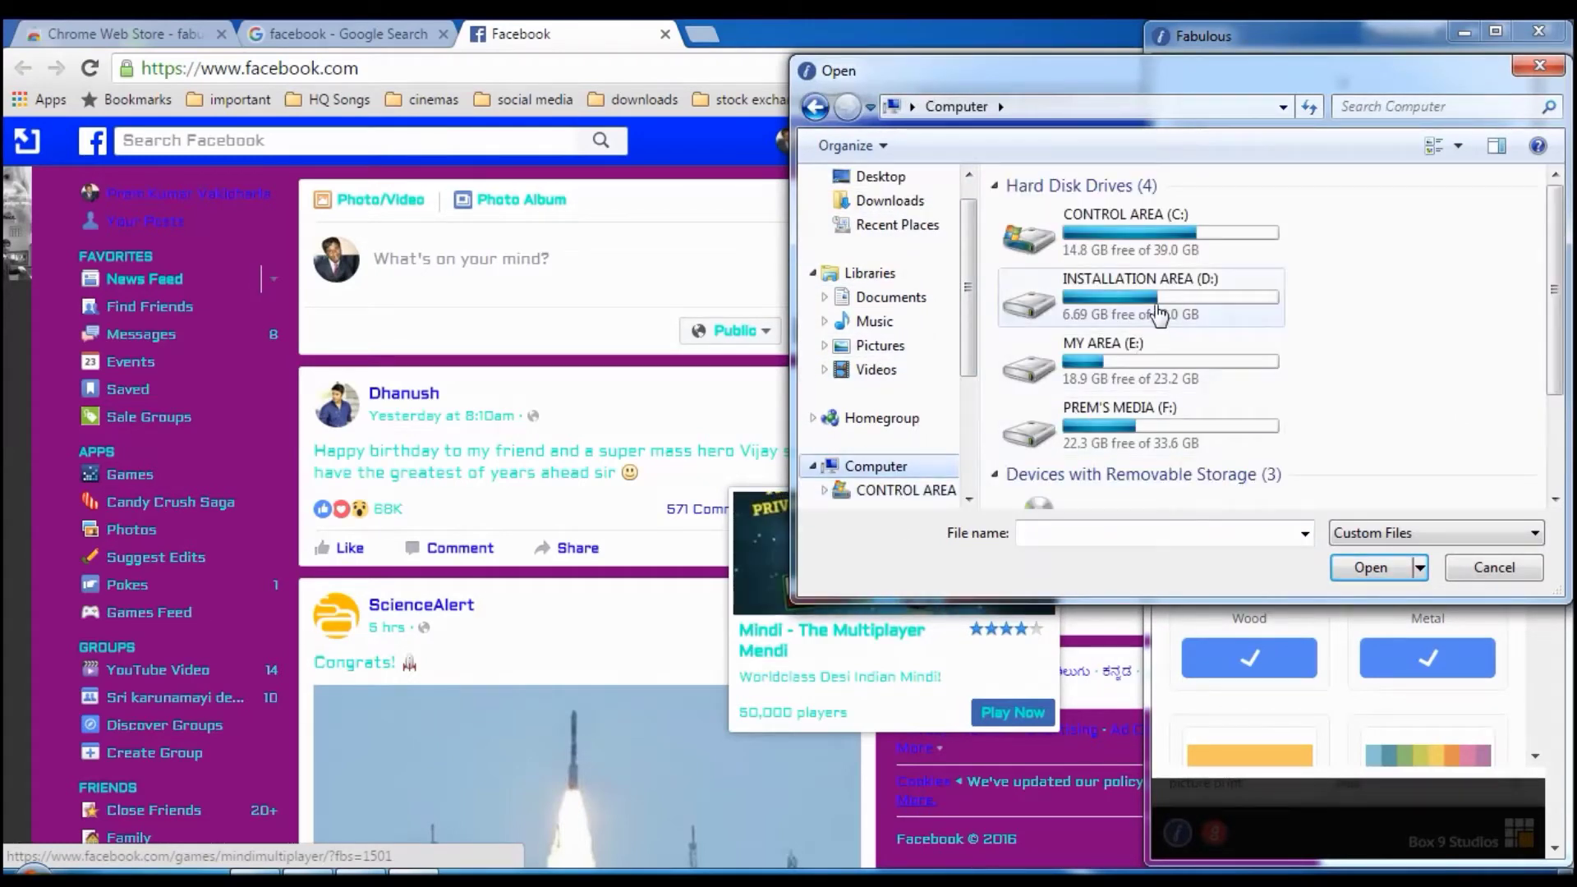
{"action": "double_click", "coordinate": [1118, 360]}
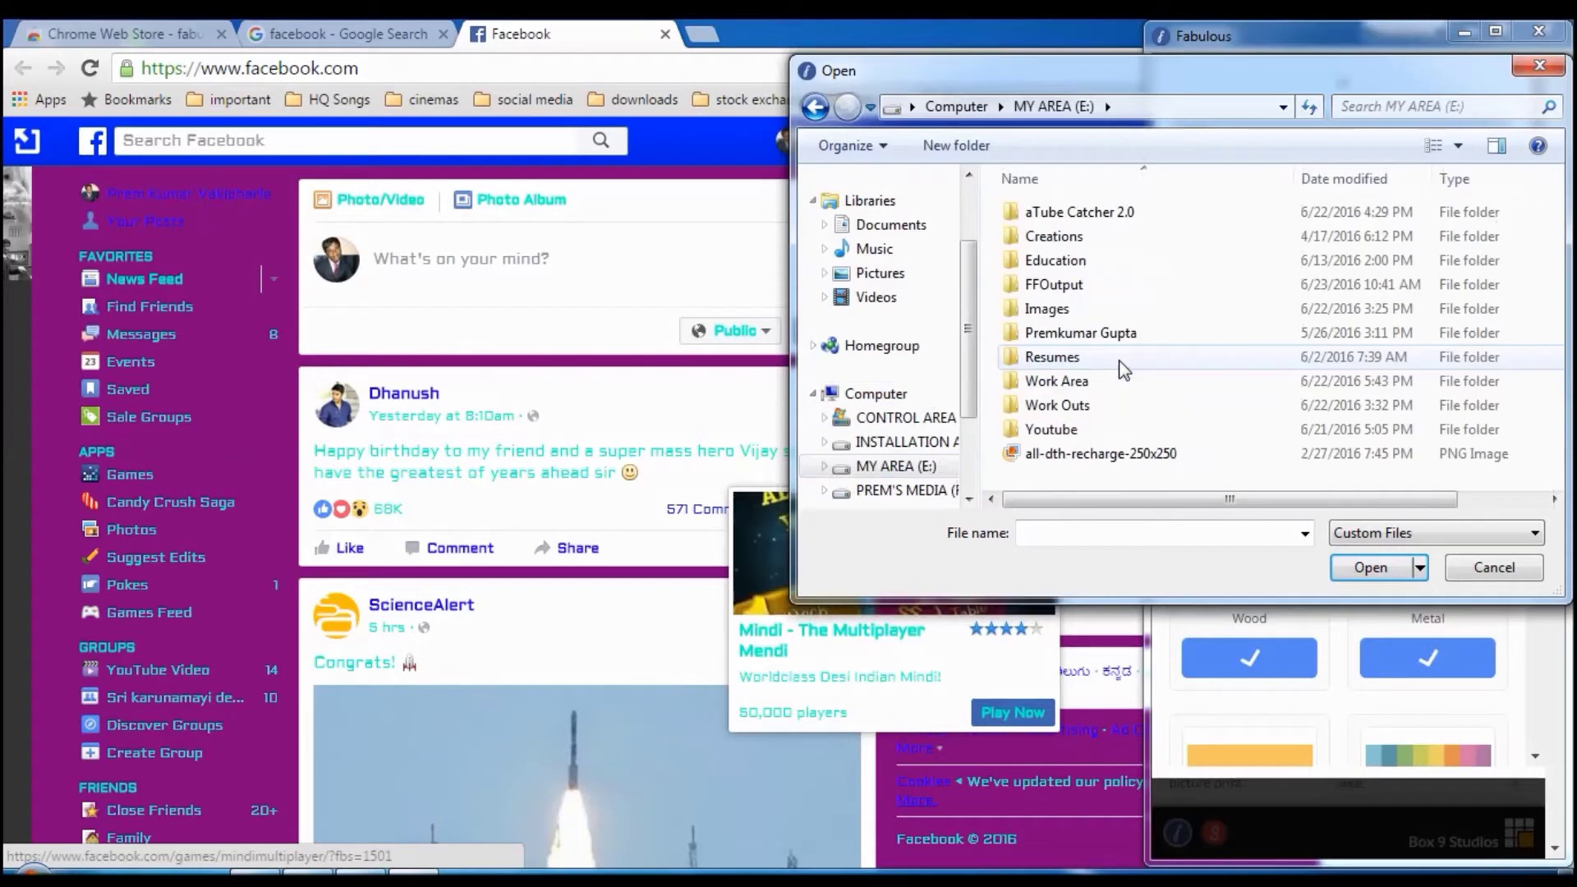
{"action": "double_click", "coordinate": [1093, 310]}
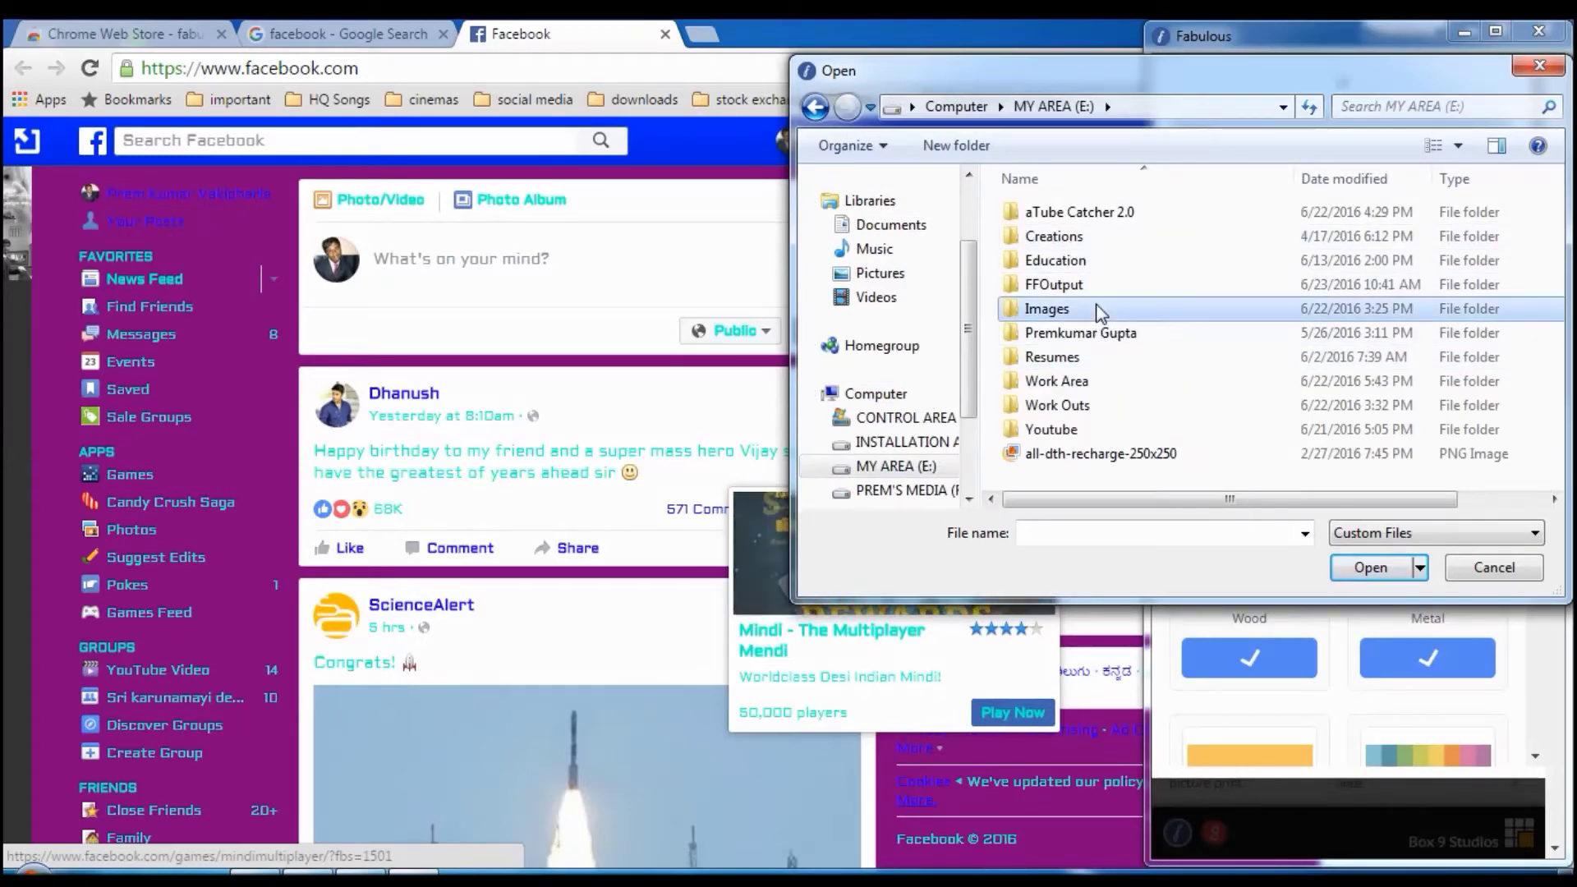
{"action": "scroll", "coordinate": [1244, 392], "scroll_direction": "down", "scroll_amount": 3}
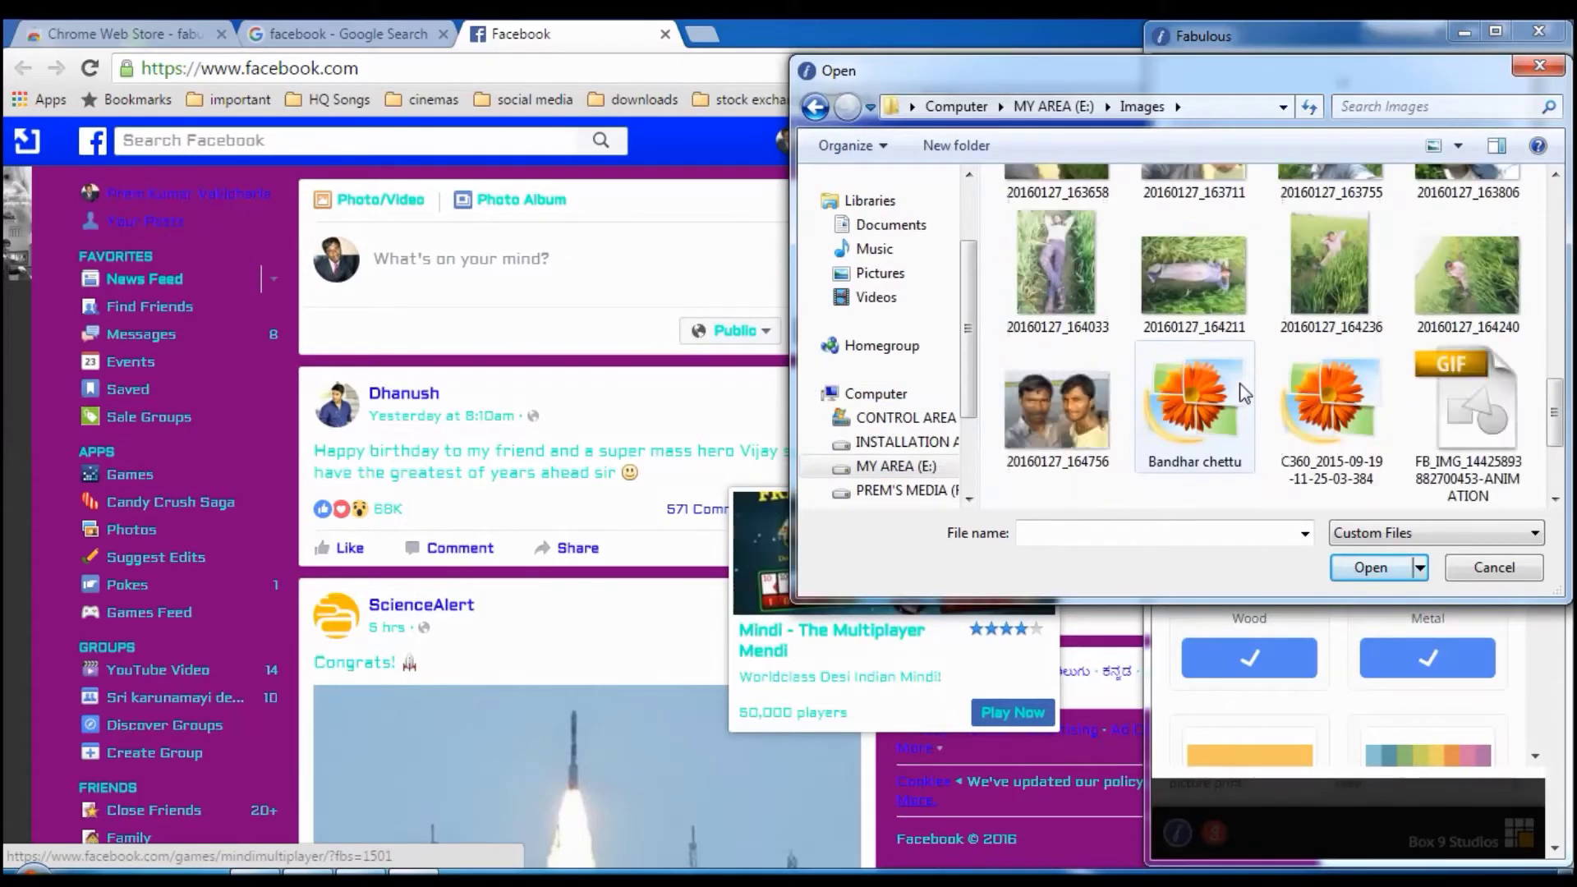
{"action": "double_click", "coordinate": [1226, 352]}
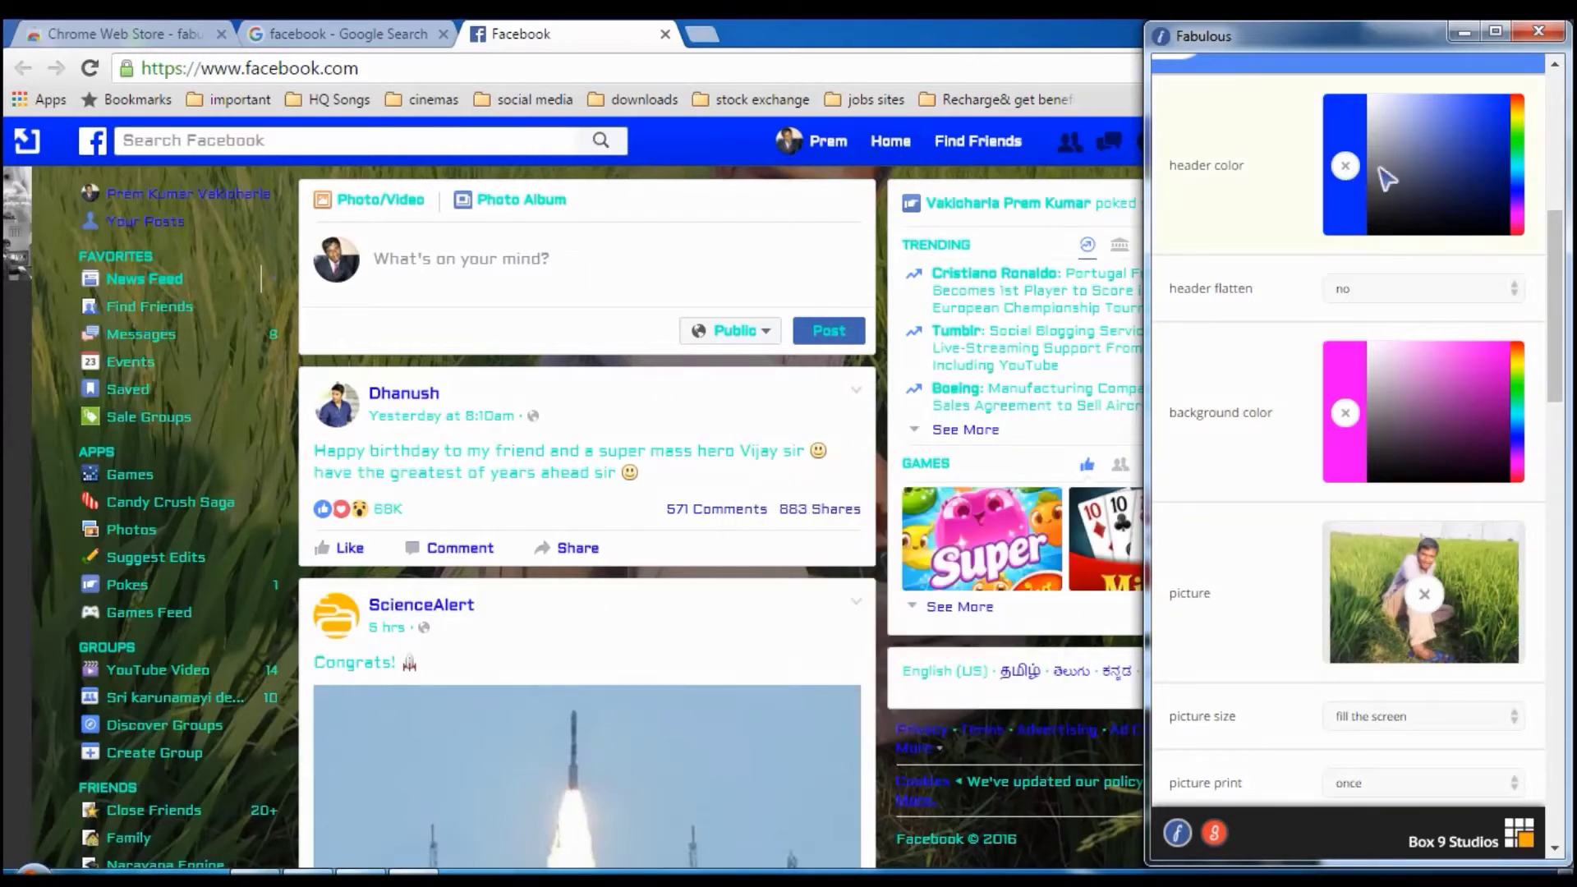
Set the Facebook header color to magenta
{"action": "left_click", "coordinate": [1518, 205]}
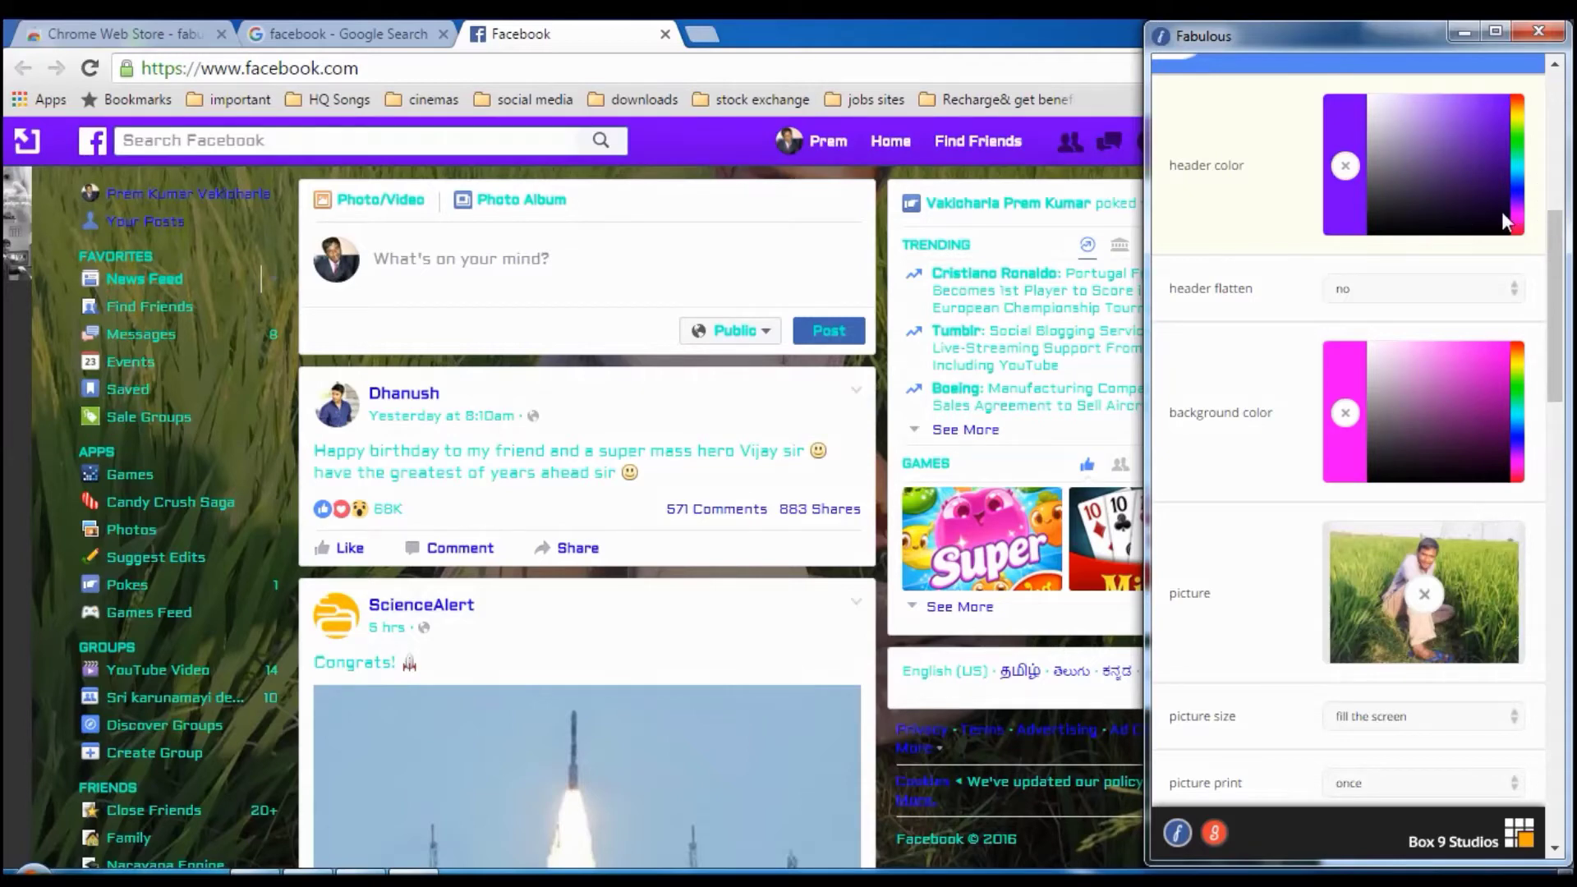
{"action": "left_click", "coordinate": [1520, 226]}
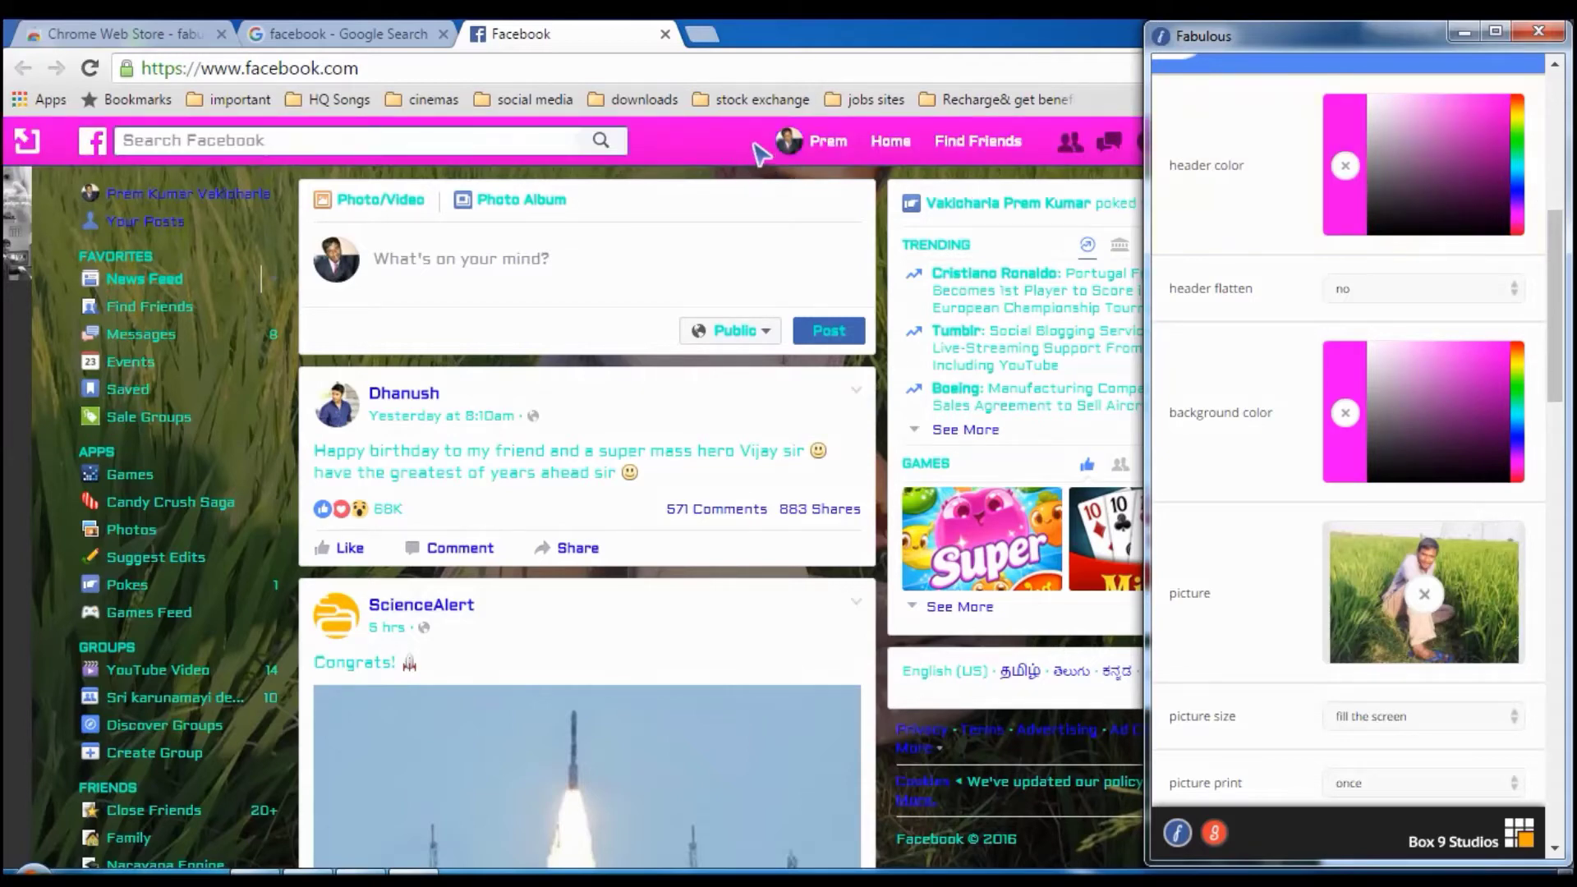
Remove the uploaded background picture and set the background color to green
{"action": "scroll", "coordinate": [1301, 637], "scroll_direction": "down", "scroll_amount": 3}
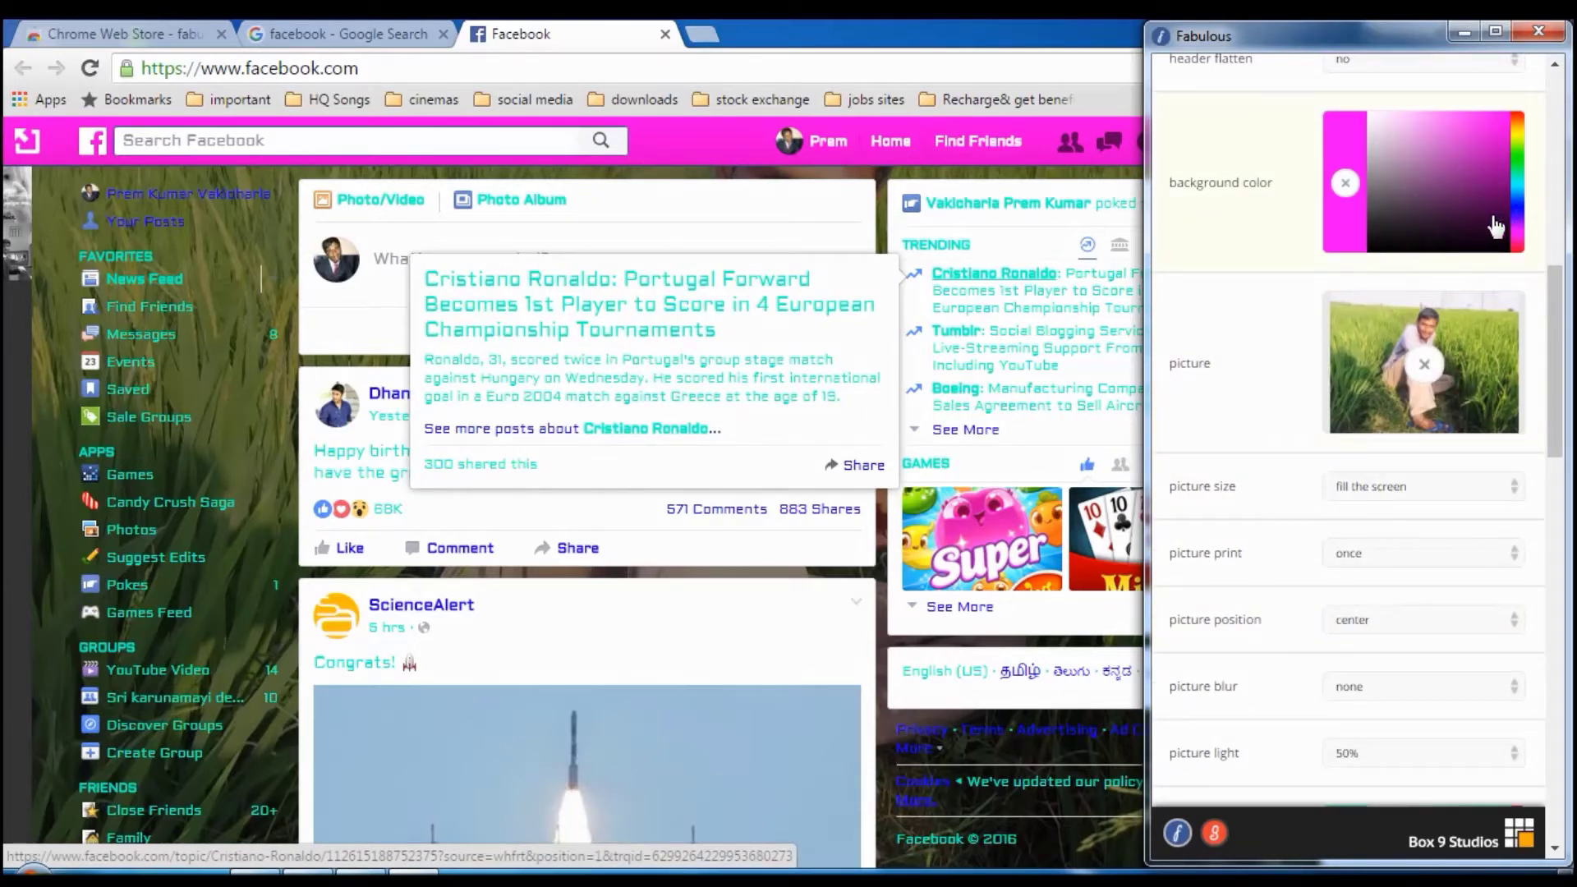
{"action": "left_click", "coordinate": [1428, 369]}
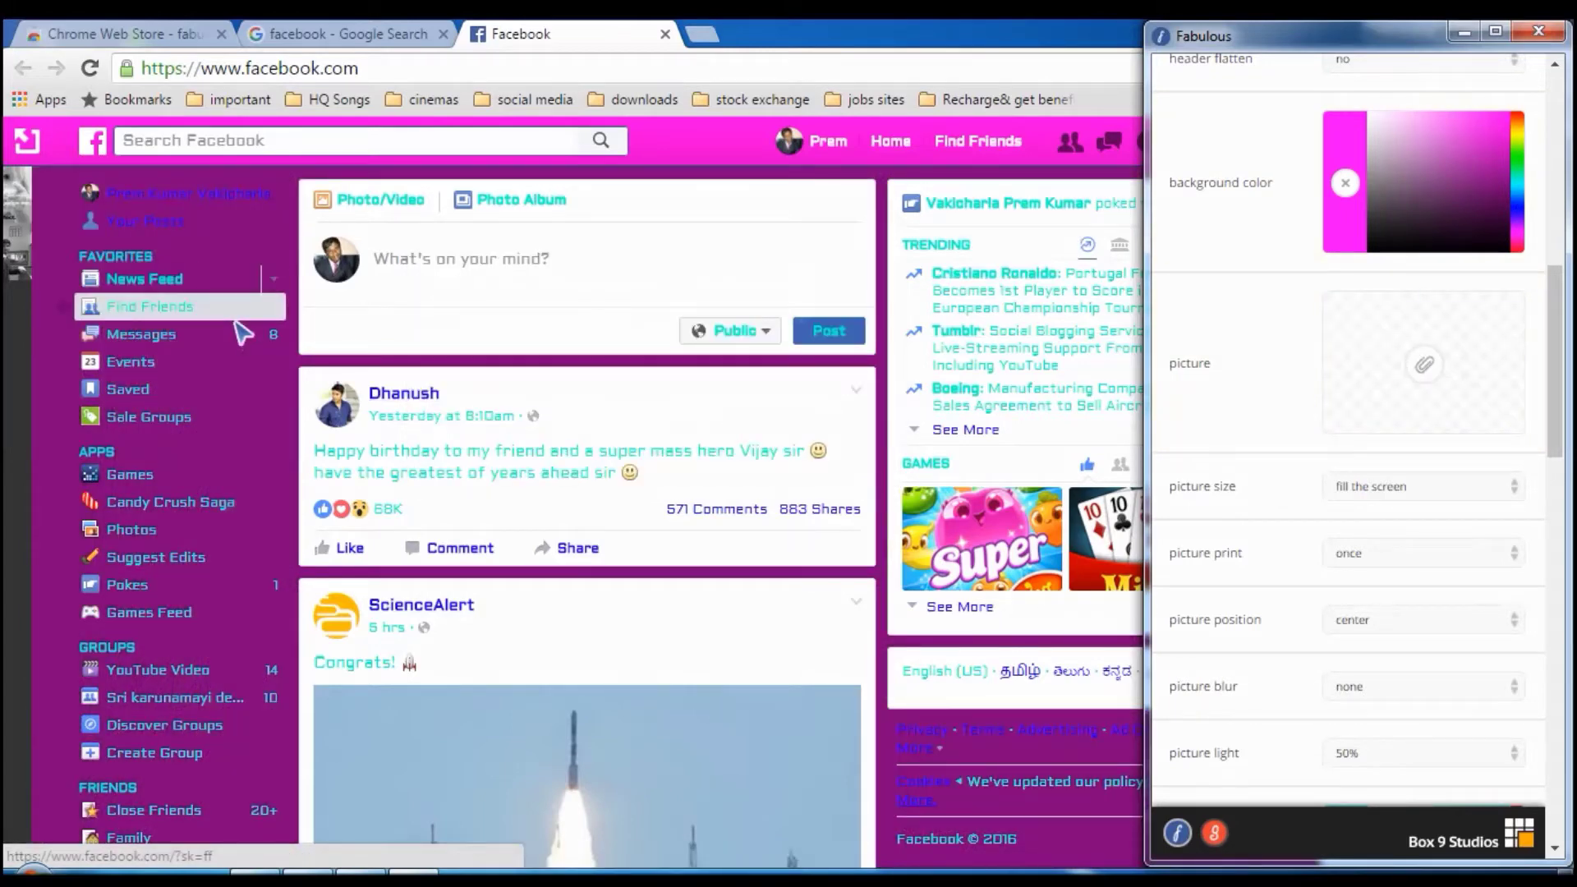
{"action": "left_click", "coordinate": [1520, 168]}
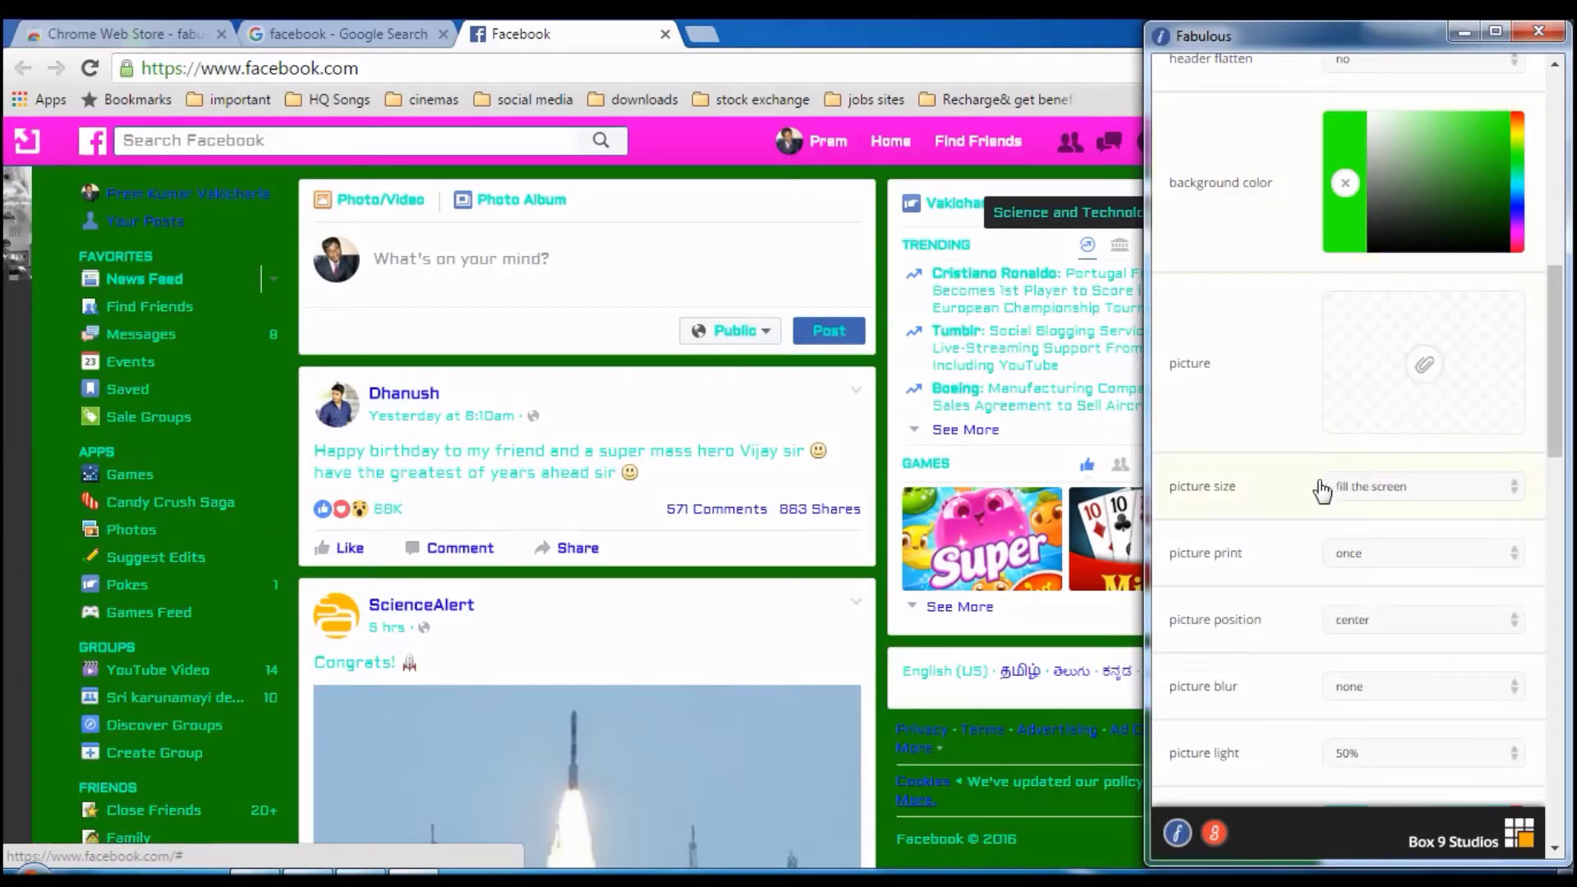
Set the theme's text color to orange and its link color to light green
{"action": "scroll", "coordinate": [1323, 489], "scroll_direction": "down", "scroll_amount": 1}
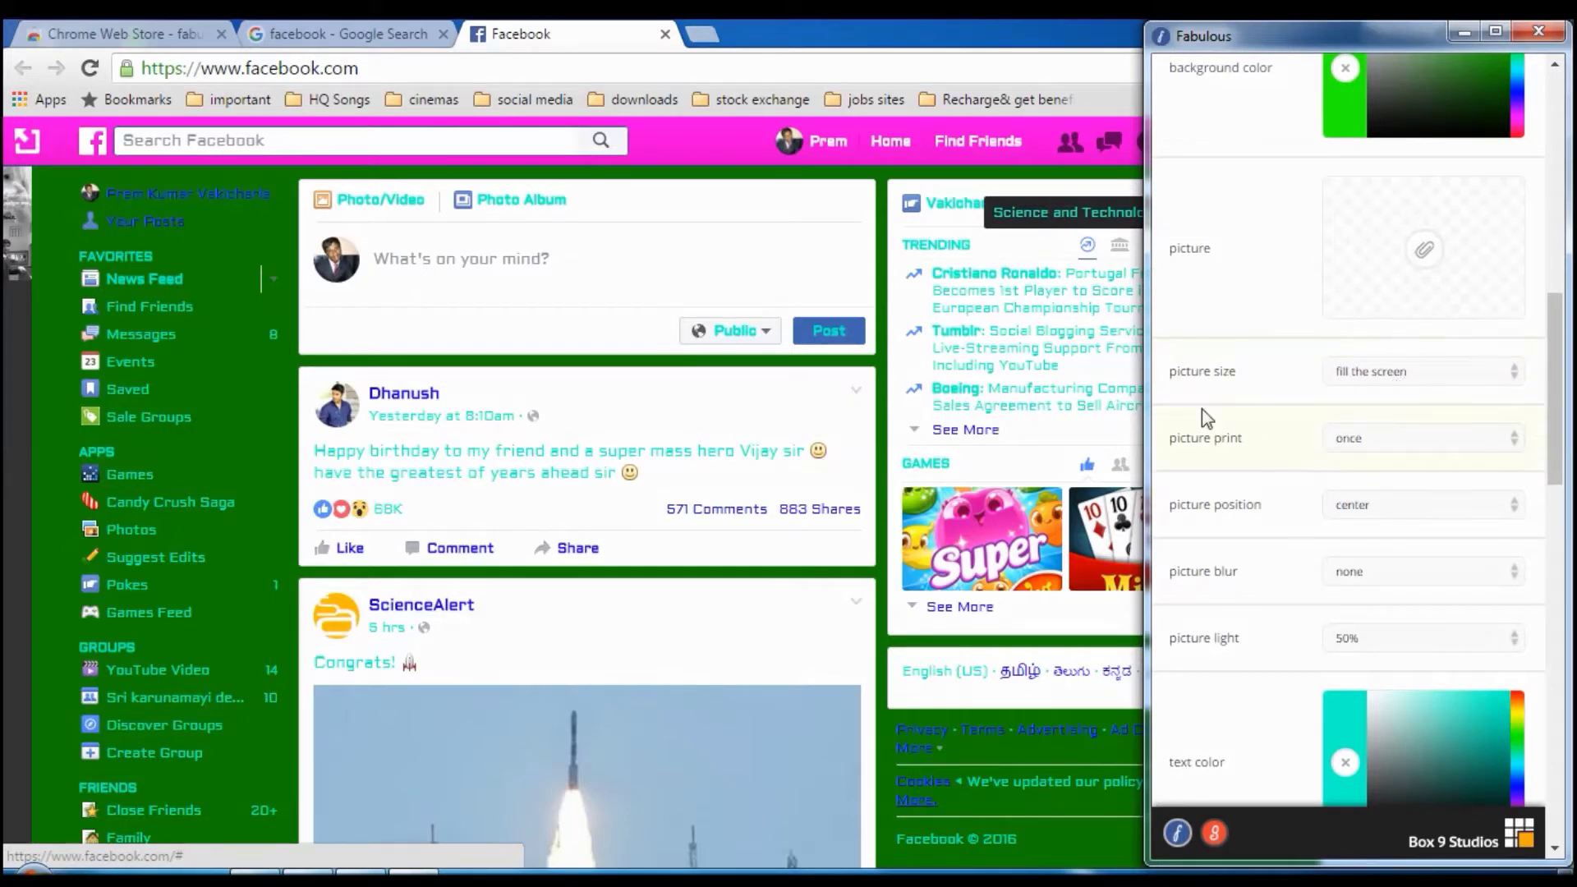
{"action": "scroll", "coordinate": [1295, 427], "scroll_direction": "down", "scroll_amount": 3}
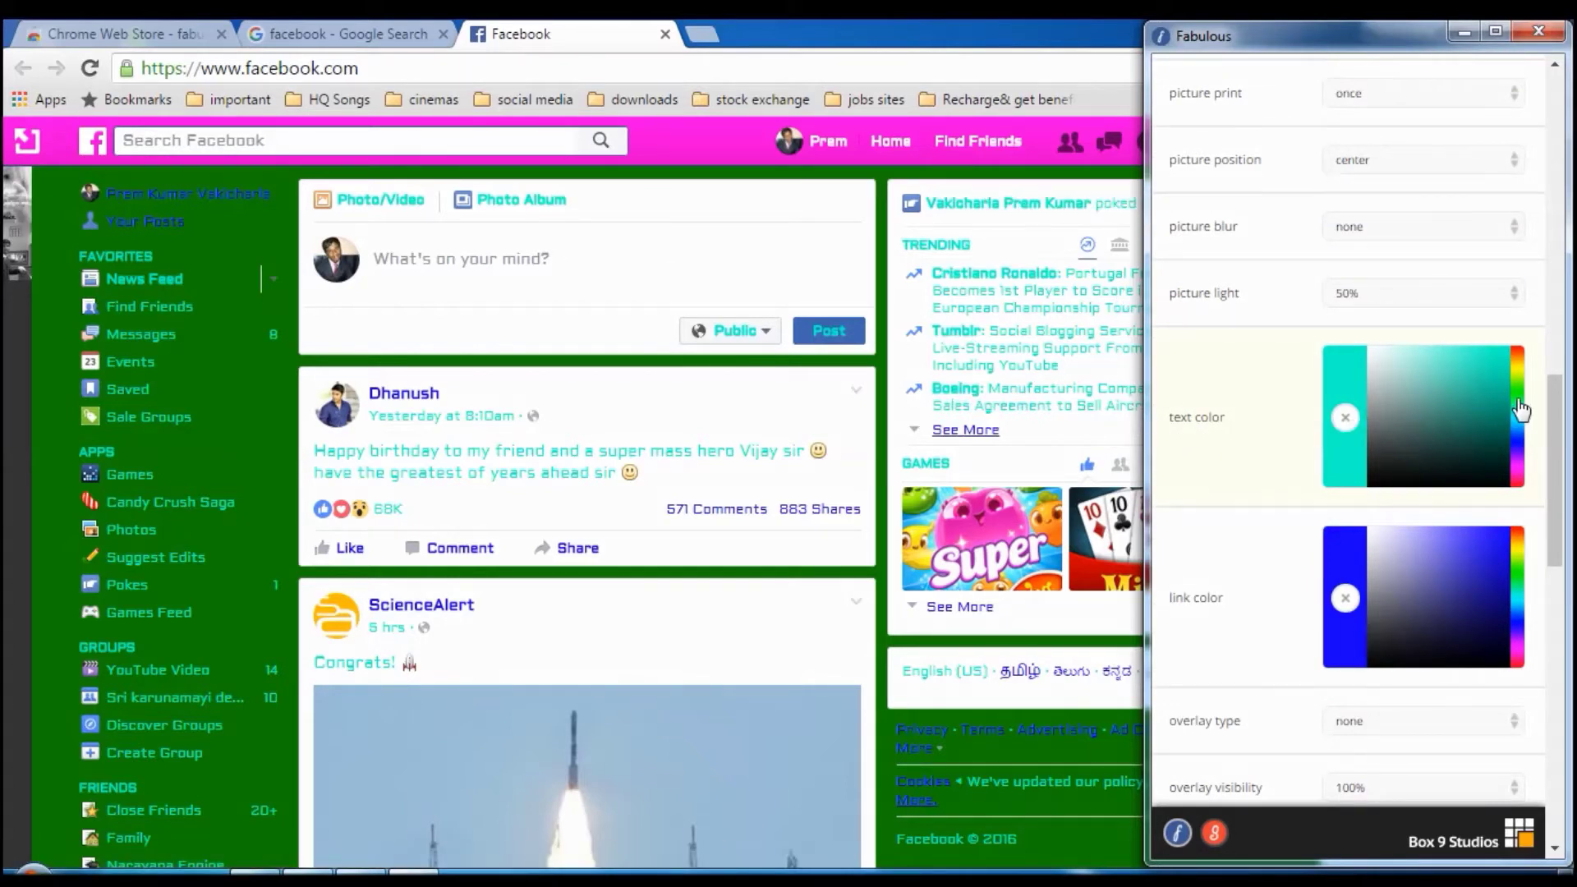
{"action": "left_click", "coordinate": [1520, 365]}
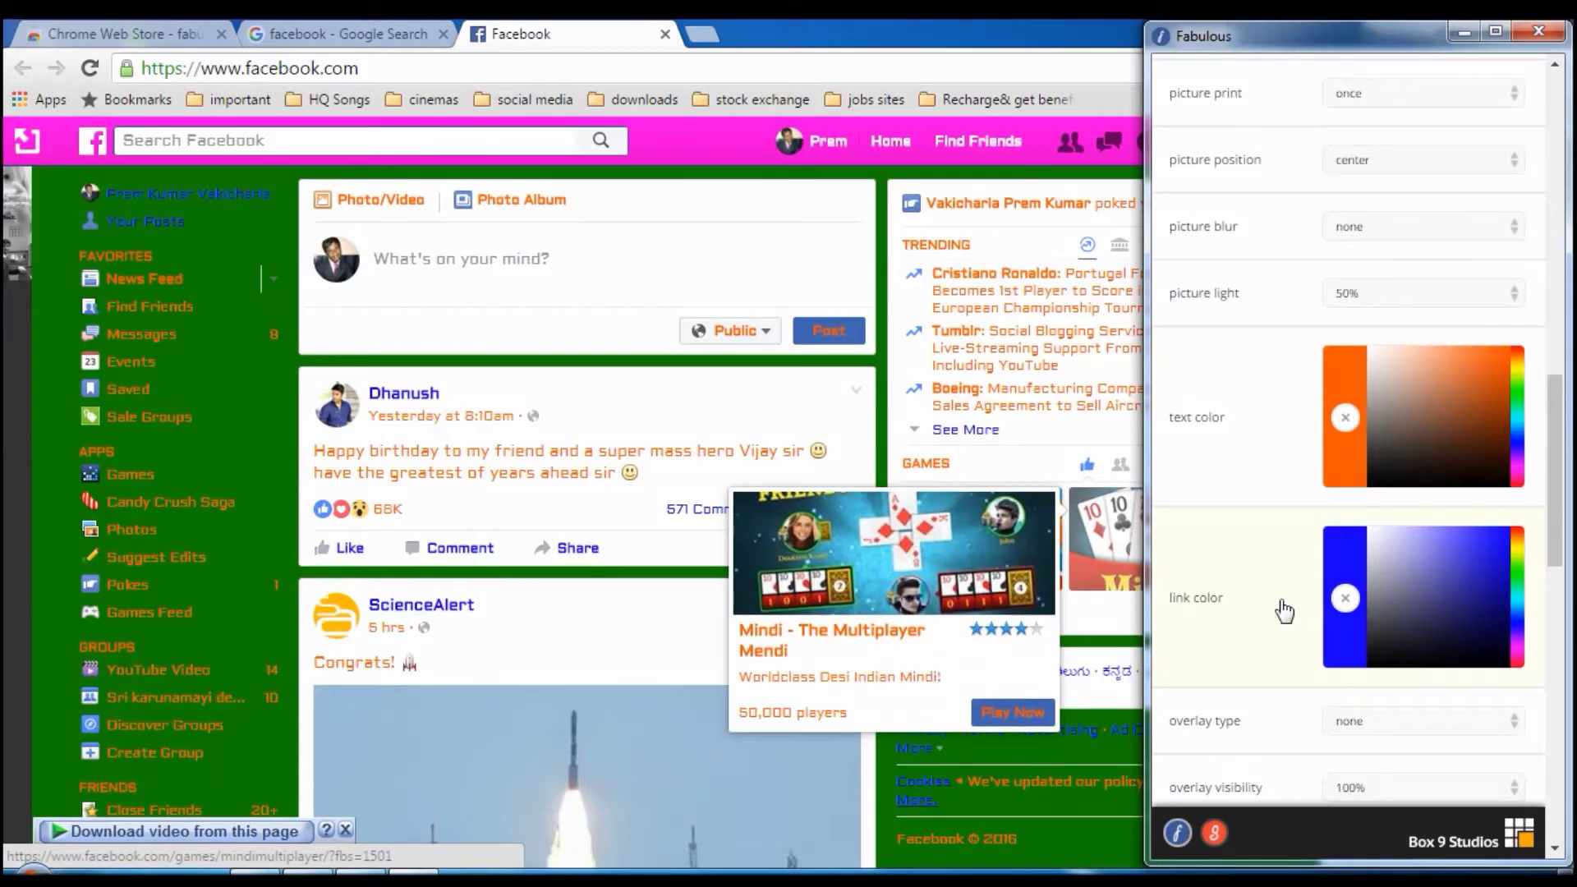
{"action": "left_click", "coordinate": [1519, 573]}
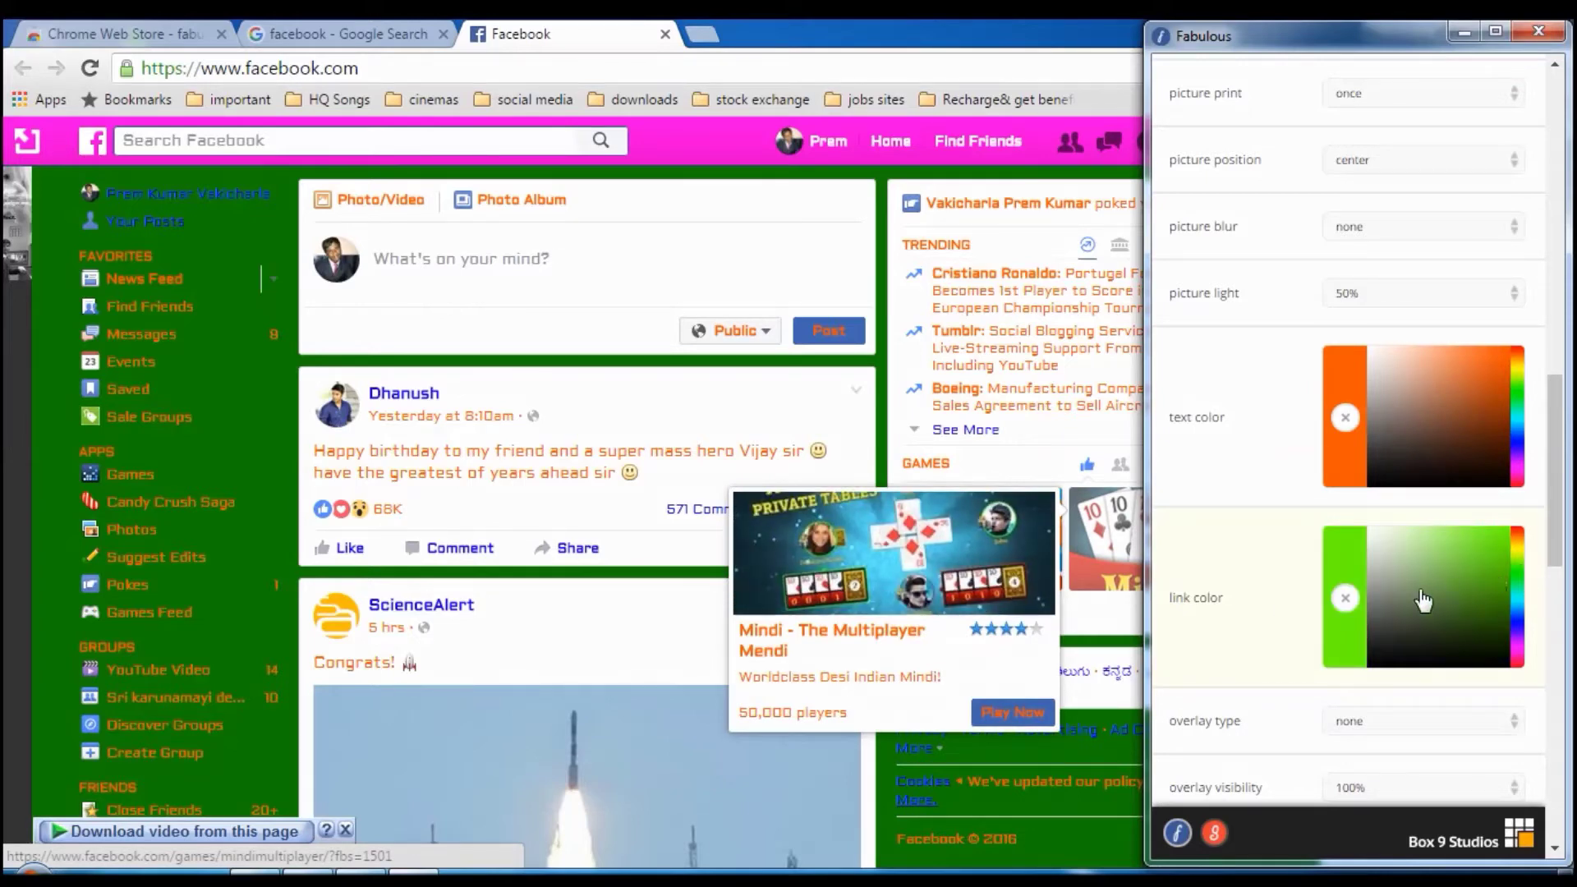
Collapse the Theme settings and expand the Text settings with the font and size options
{"action": "scroll", "coordinate": [1249, 688], "scroll_direction": "down", "scroll_amount": 5}
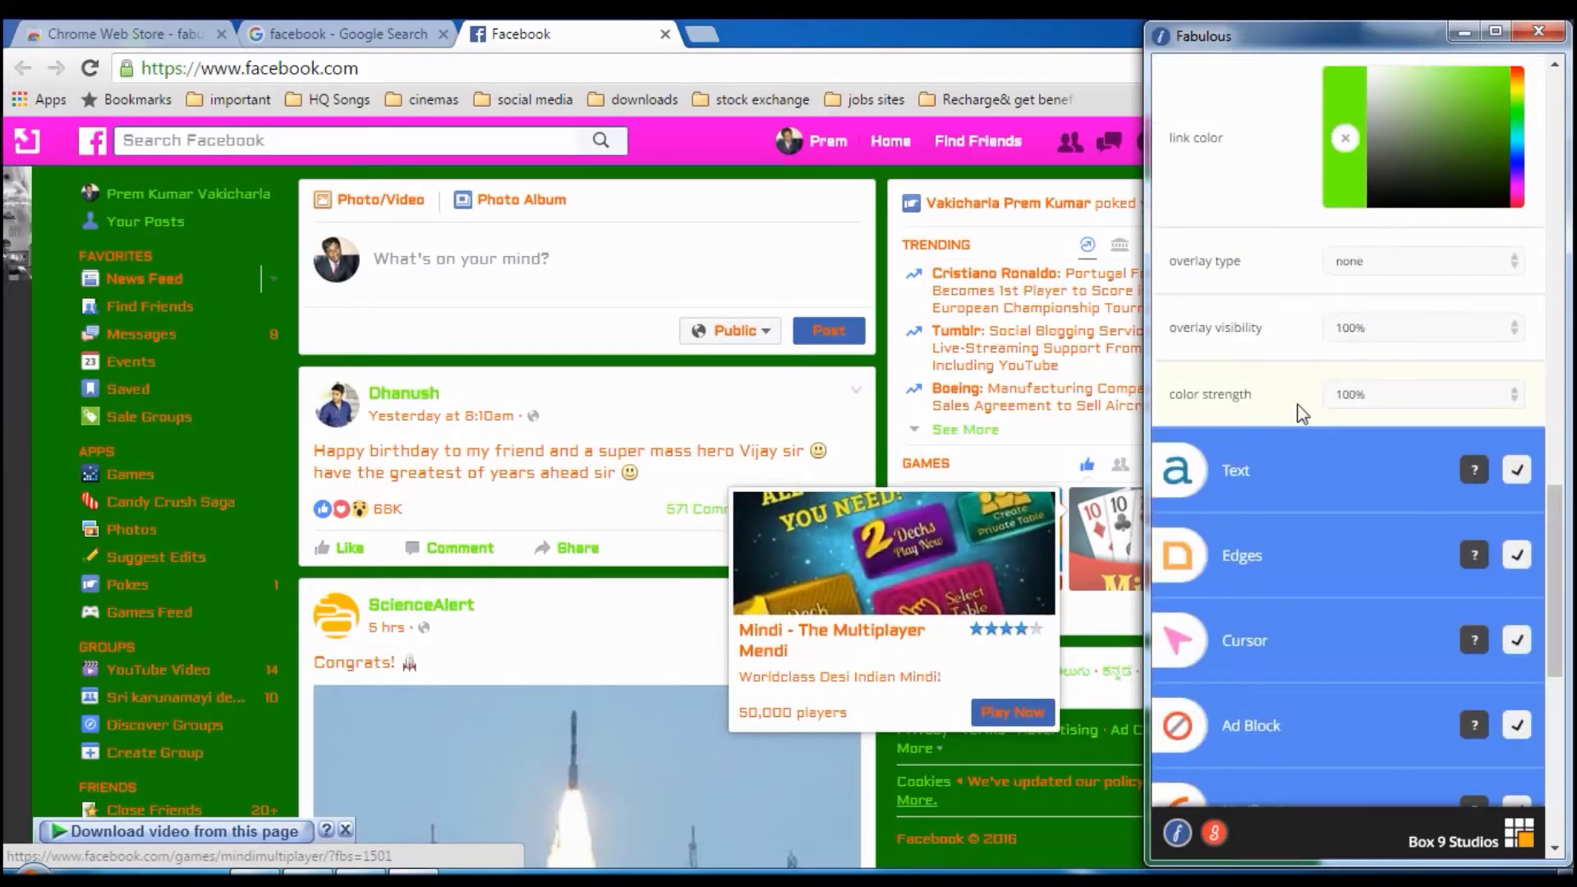
{"action": "scroll", "coordinate": [1314, 419], "scroll_direction": "up", "scroll_amount": 6}
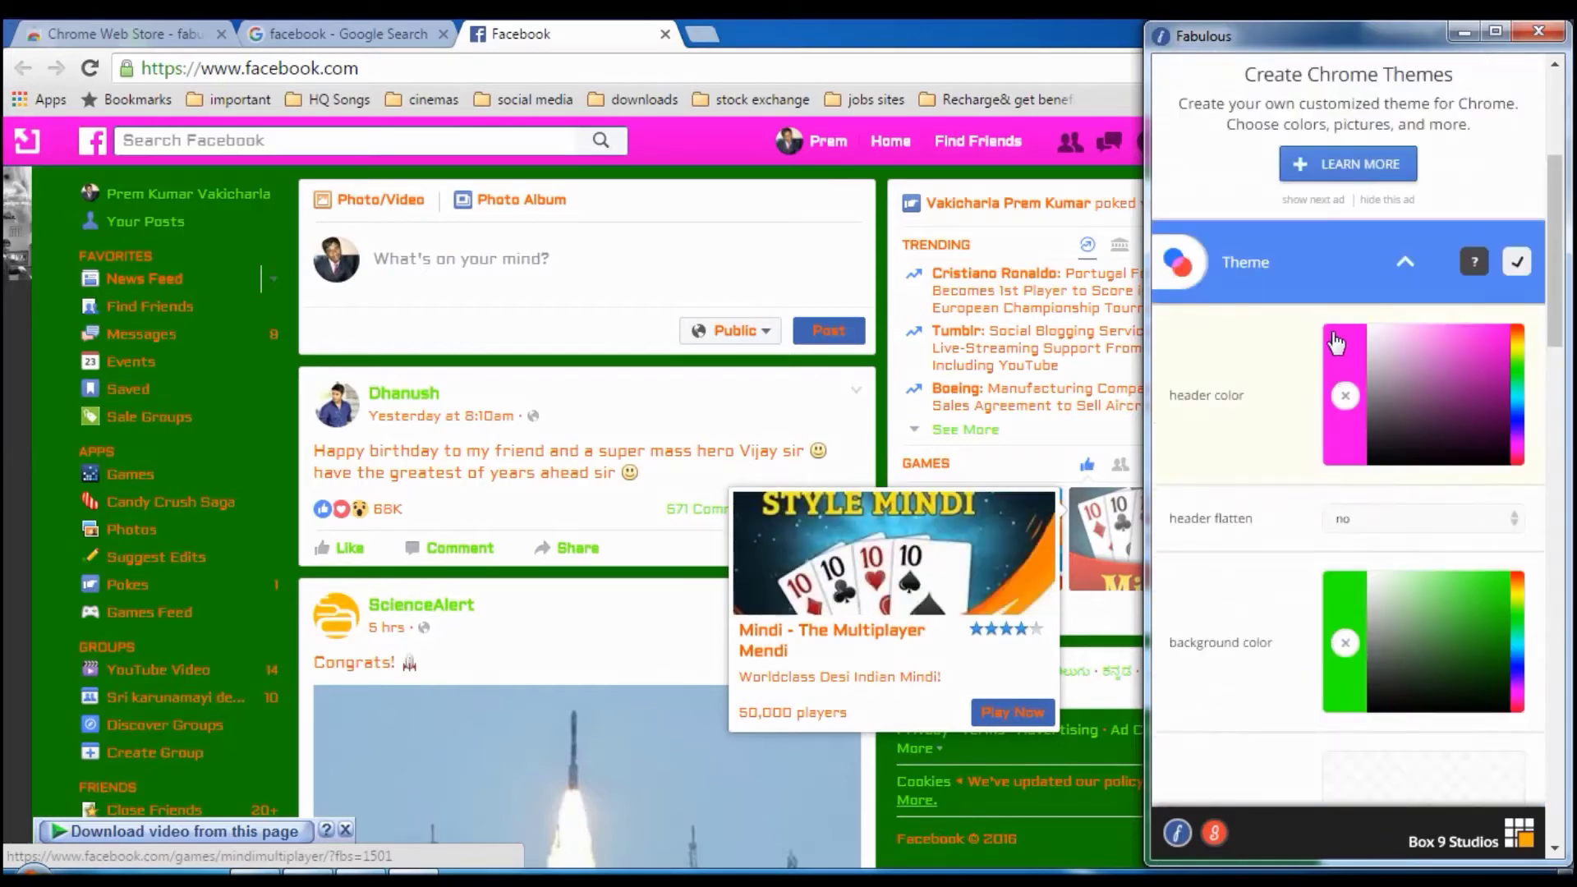
{"action": "left_click", "coordinate": [1405, 262]}
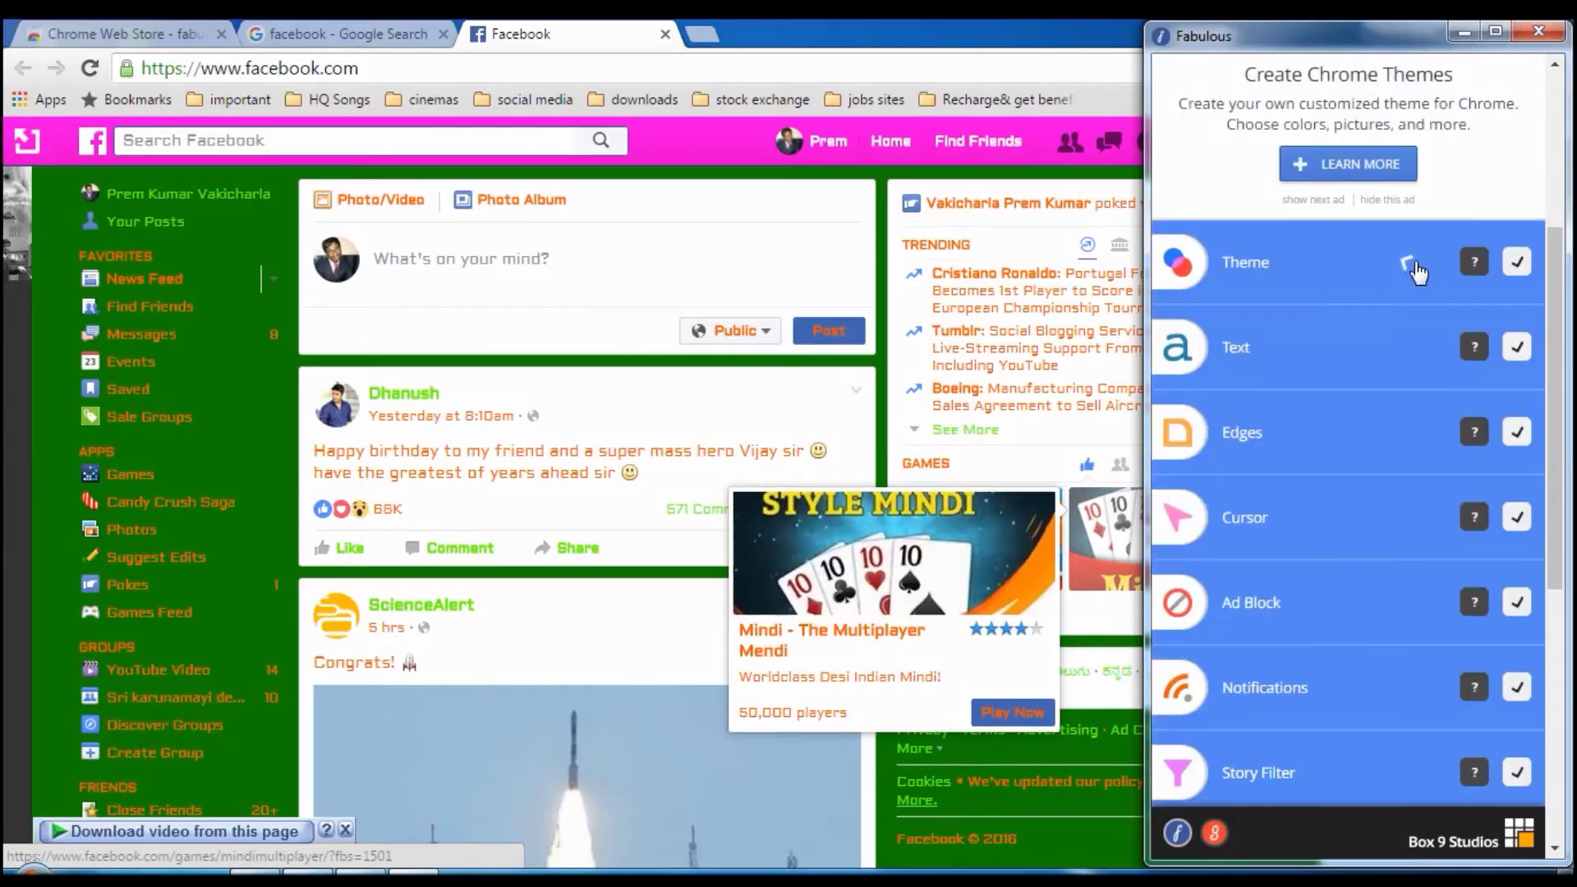
{"action": "left_click", "coordinate": [1368, 370]}
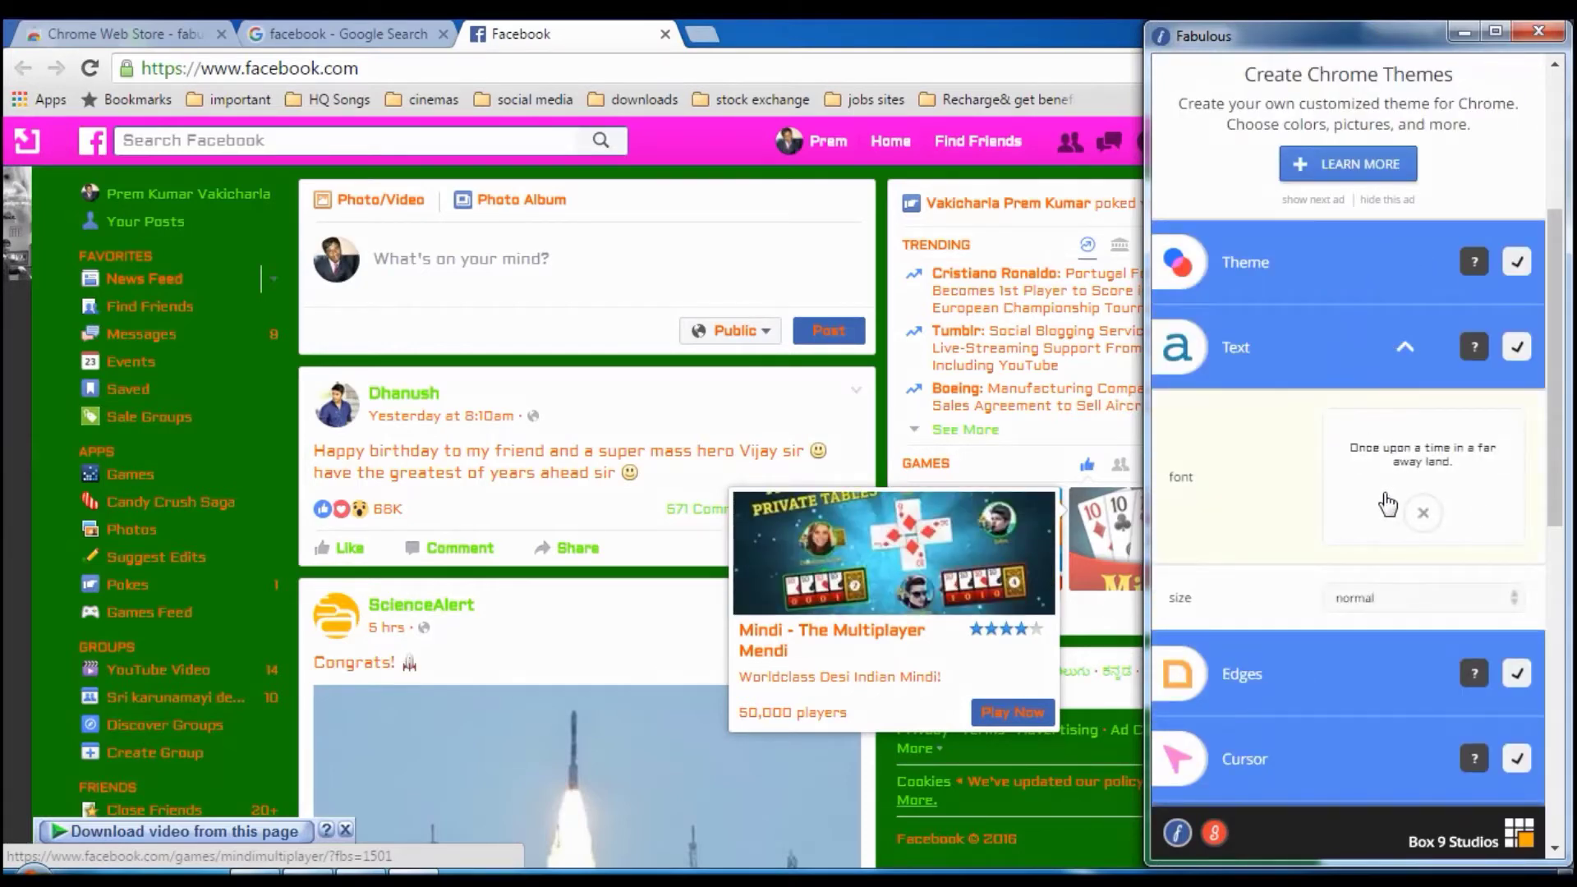
Replace the current text font with Bowlby One SC in the Text settings
{"action": "left_click", "coordinate": [1423, 510]}
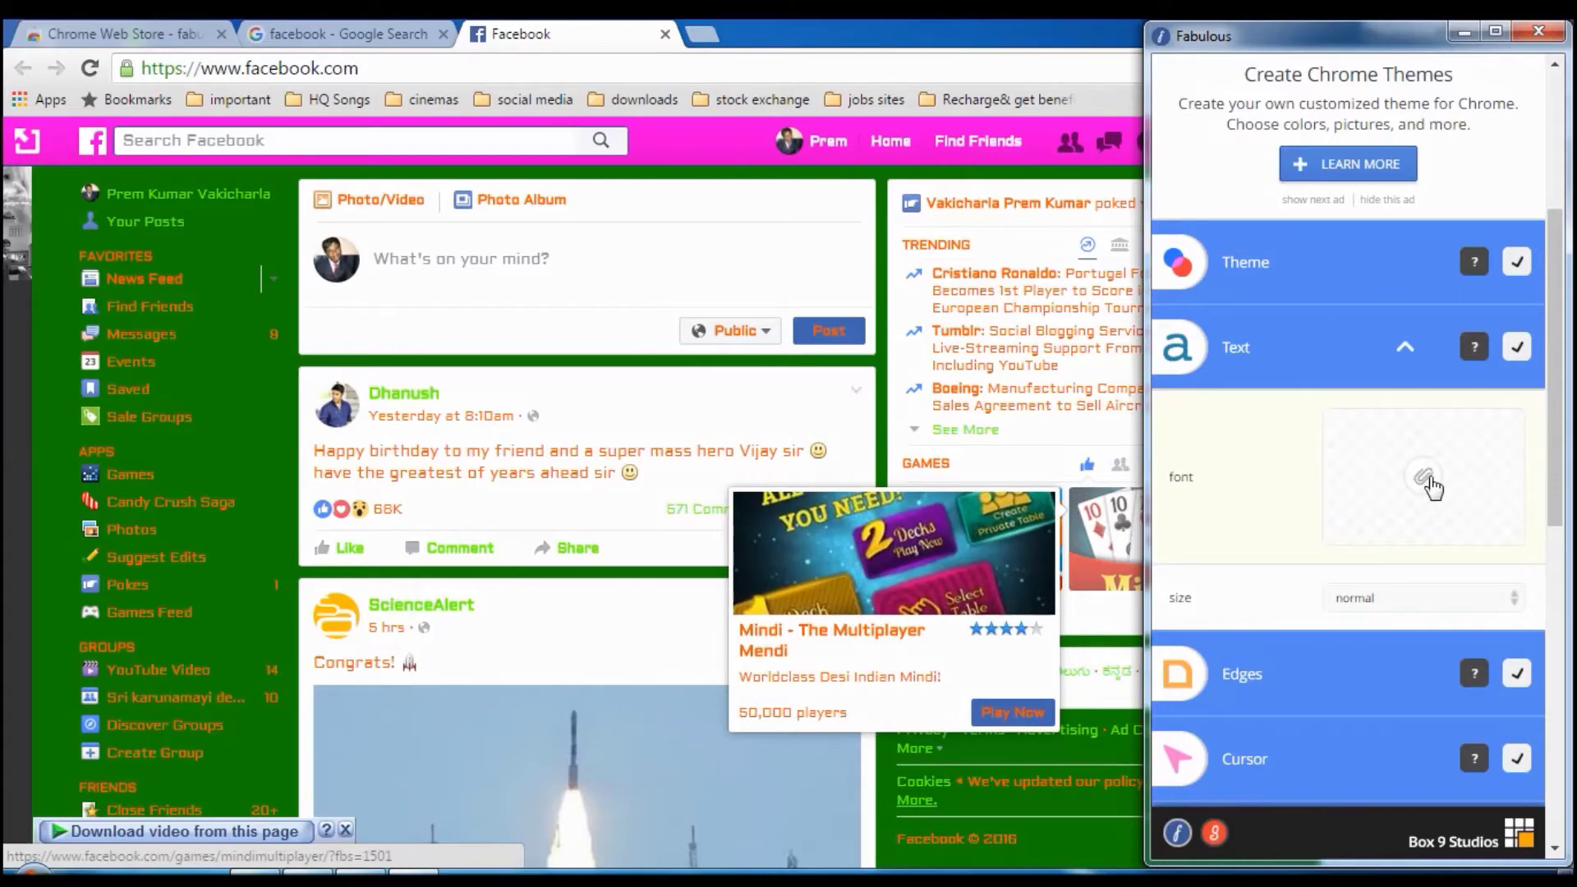
{"action": "left_click", "coordinate": [1425, 480]}
{"action": "scroll", "coordinate": [1339, 462], "scroll_direction": "down", "scroll_amount": 3}
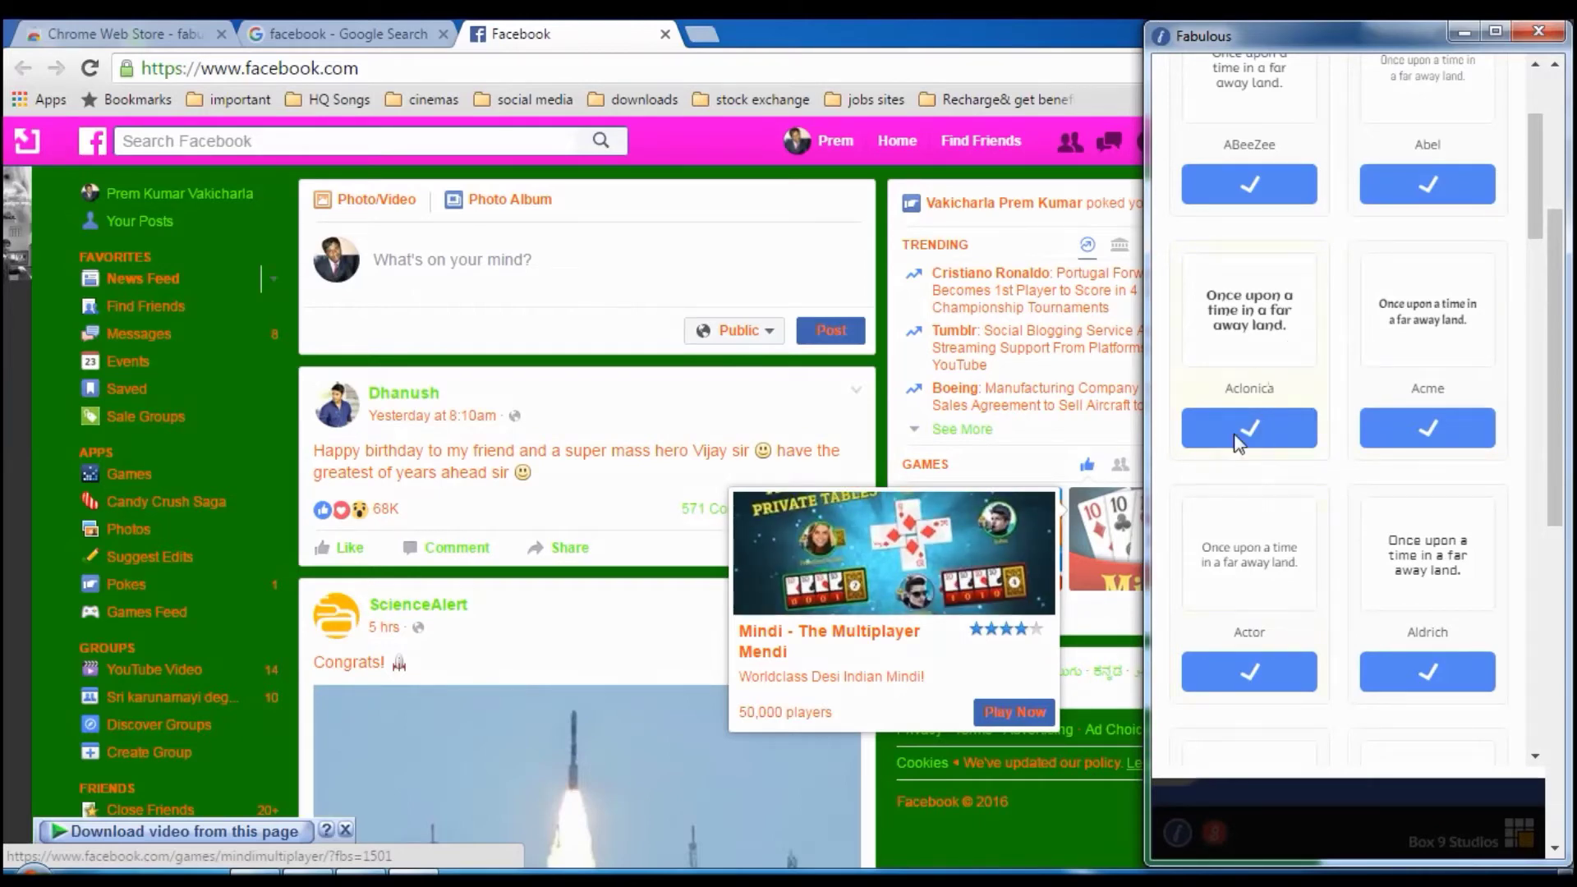
{"action": "scroll", "coordinate": [1255, 371], "scroll_direction": "down", "scroll_amount": 10}
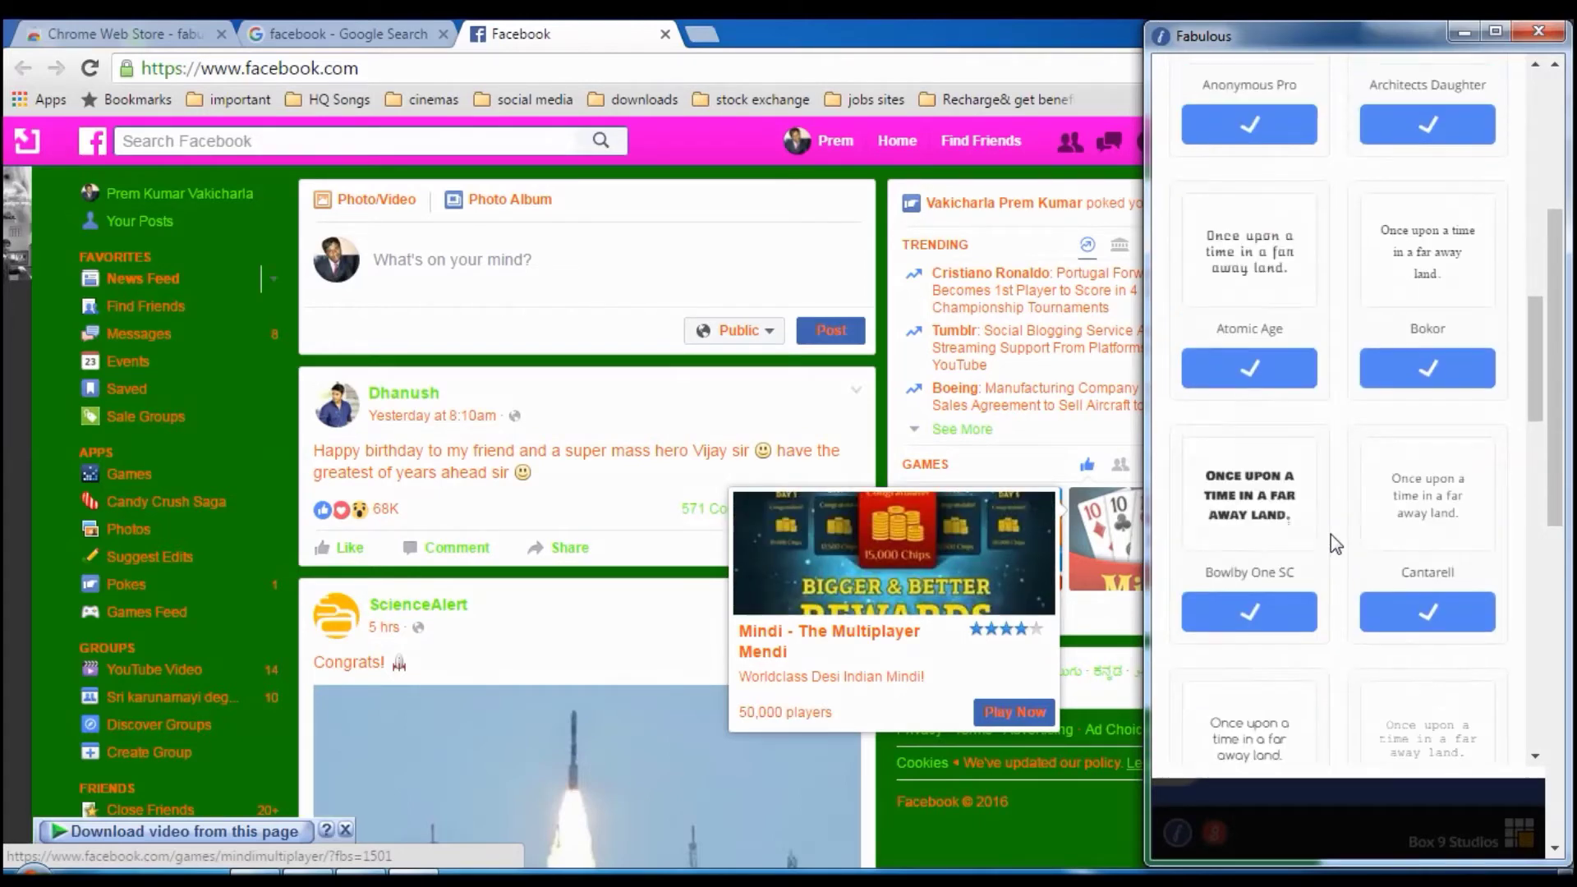
{"action": "left_click", "coordinate": [1261, 615]}
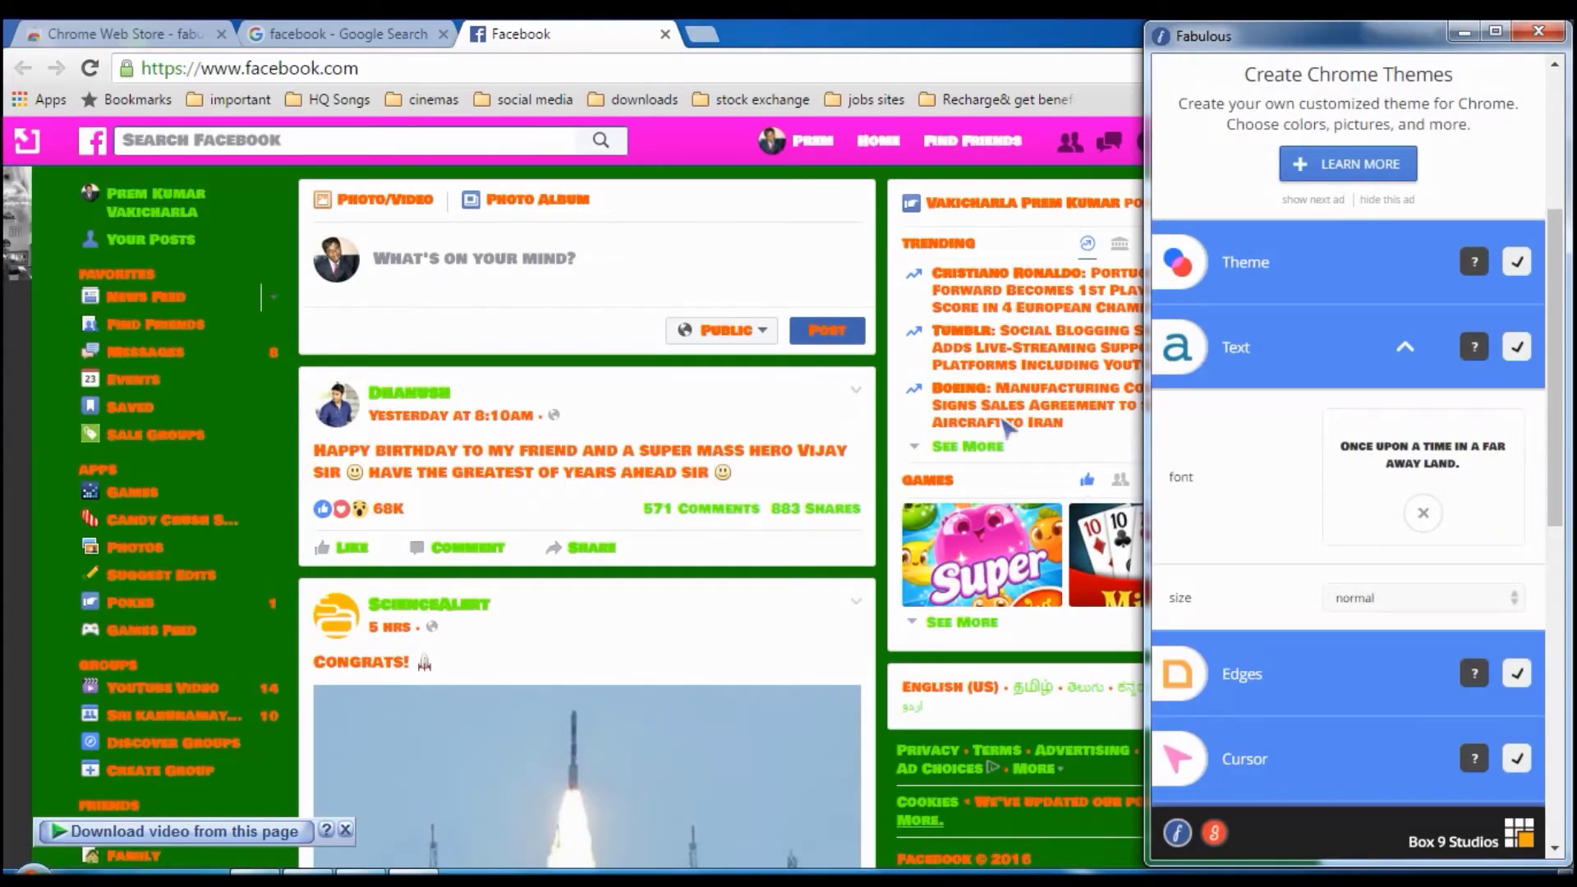
Set the theme's background picture to Metal and collapse the Theme settings
{"action": "left_click", "coordinate": [1284, 395]}
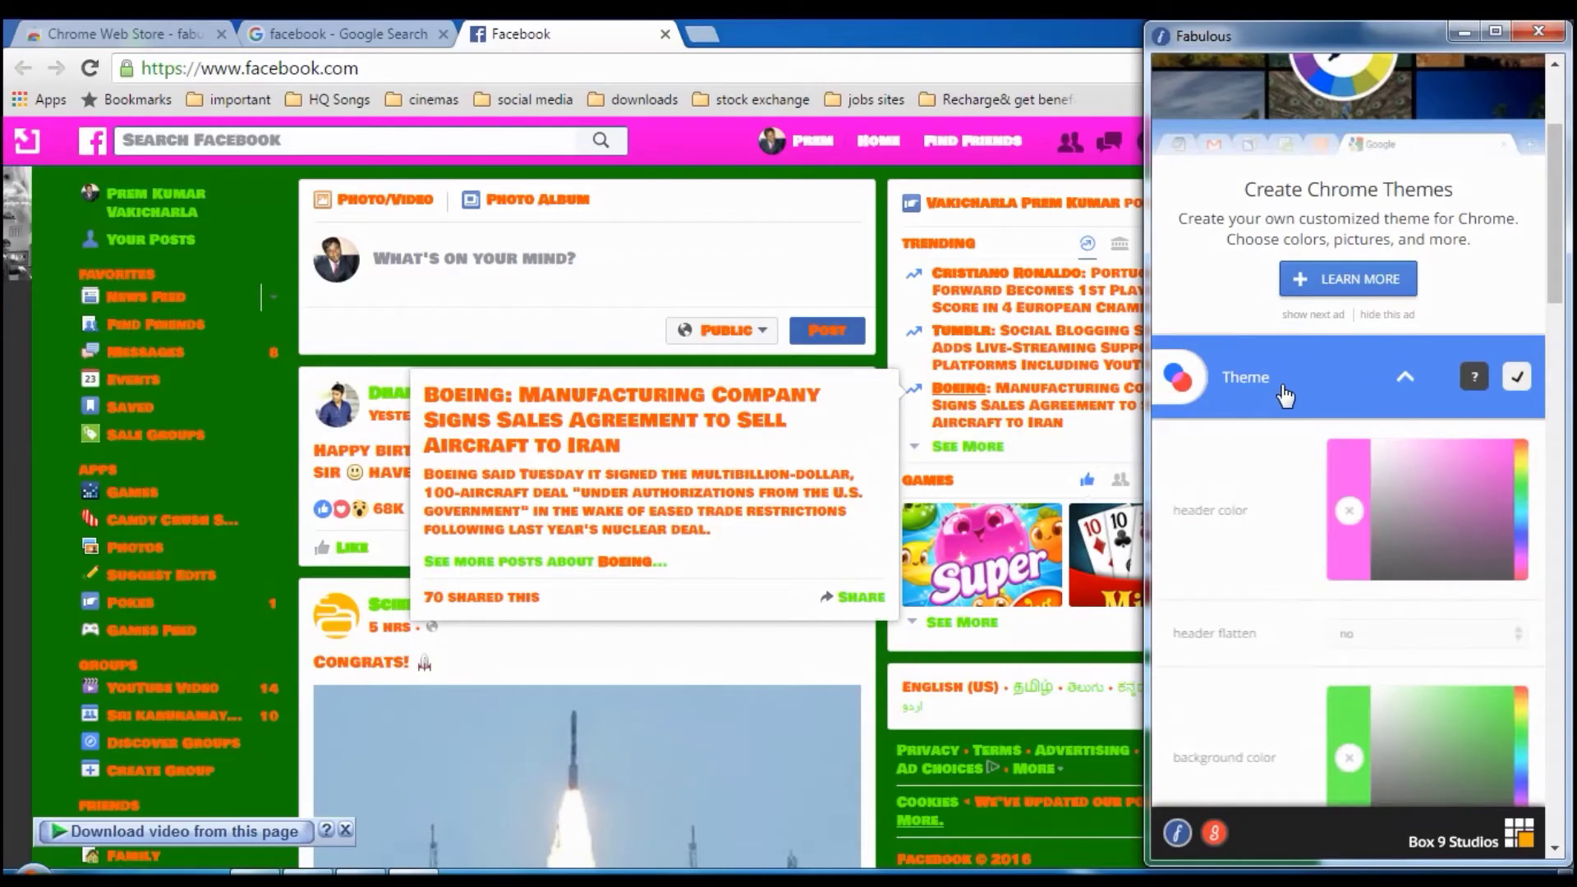
{"action": "scroll", "coordinate": [1373, 591], "scroll_direction": "down", "scroll_amount": 7}
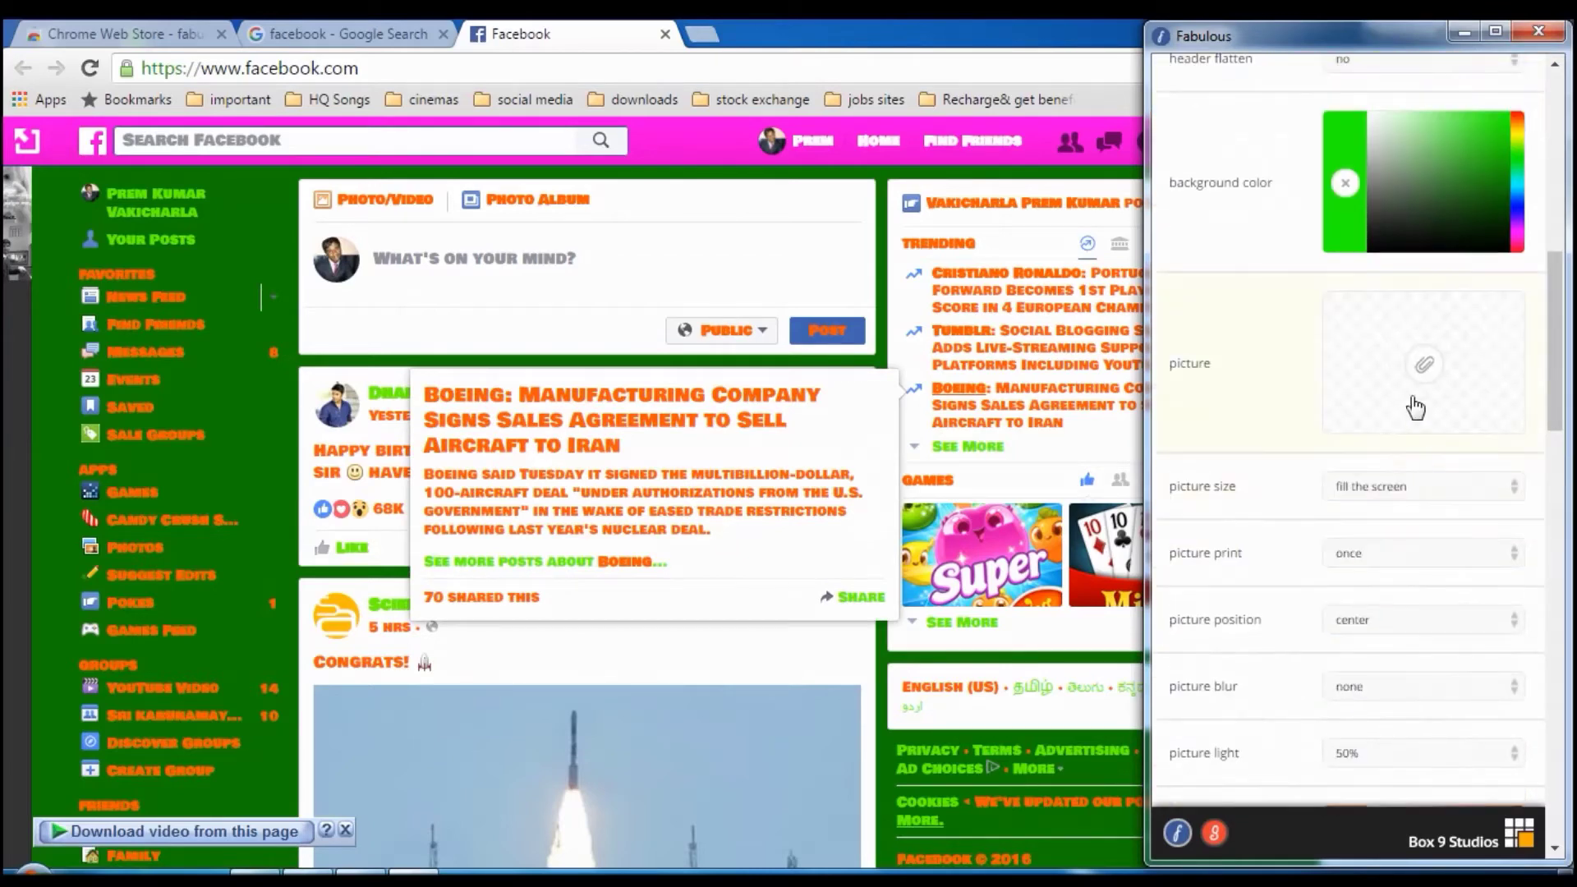
{"action": "left_click", "coordinate": [1424, 364]}
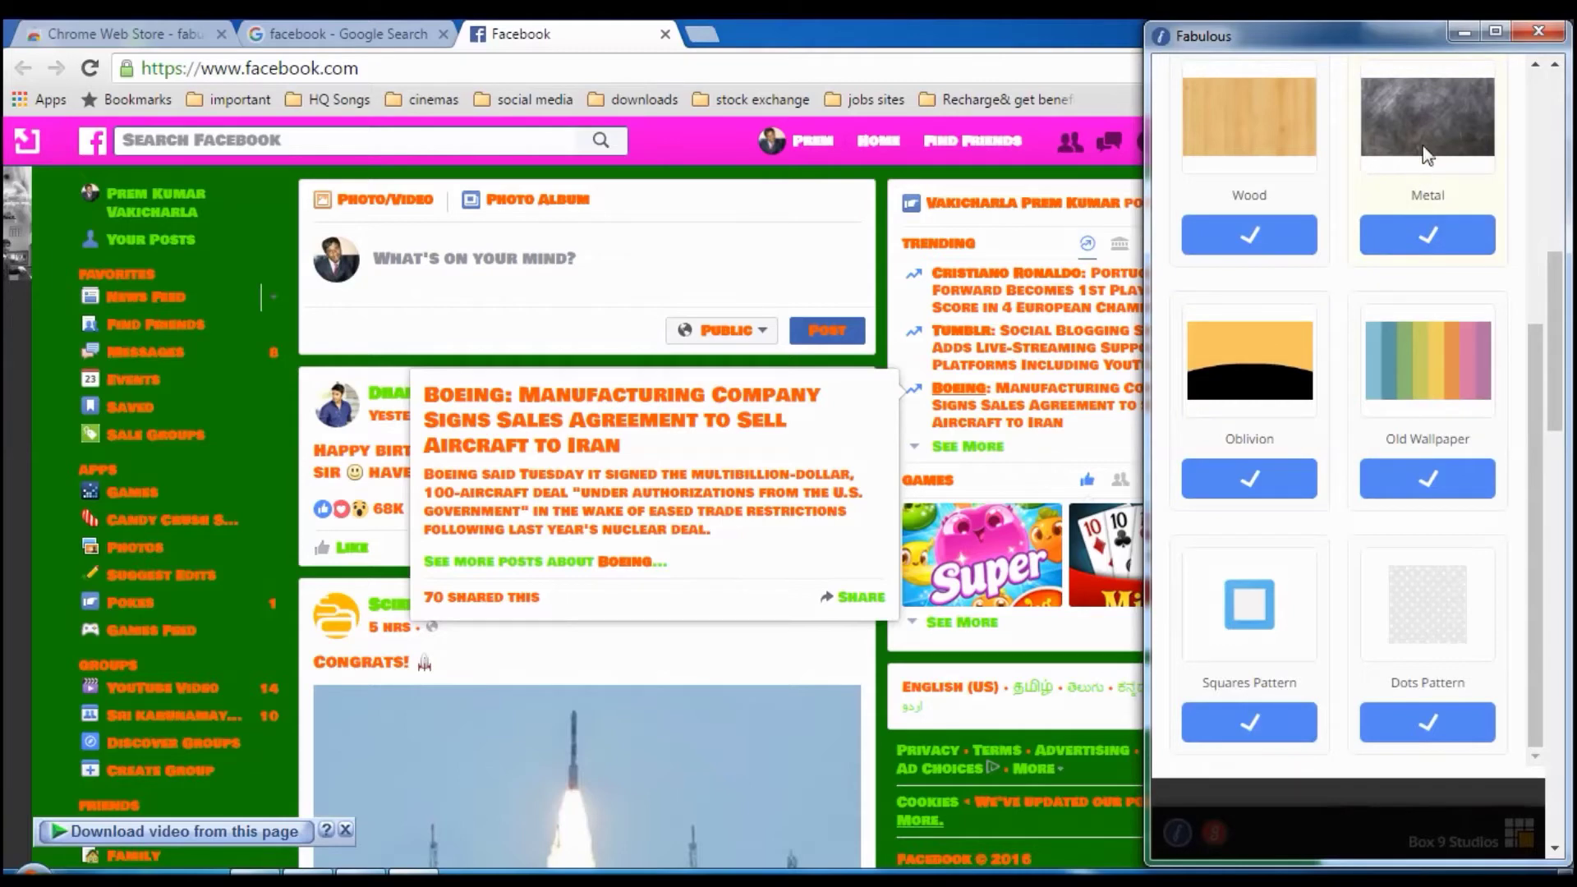
{"action": "left_click", "coordinate": [1429, 238]}
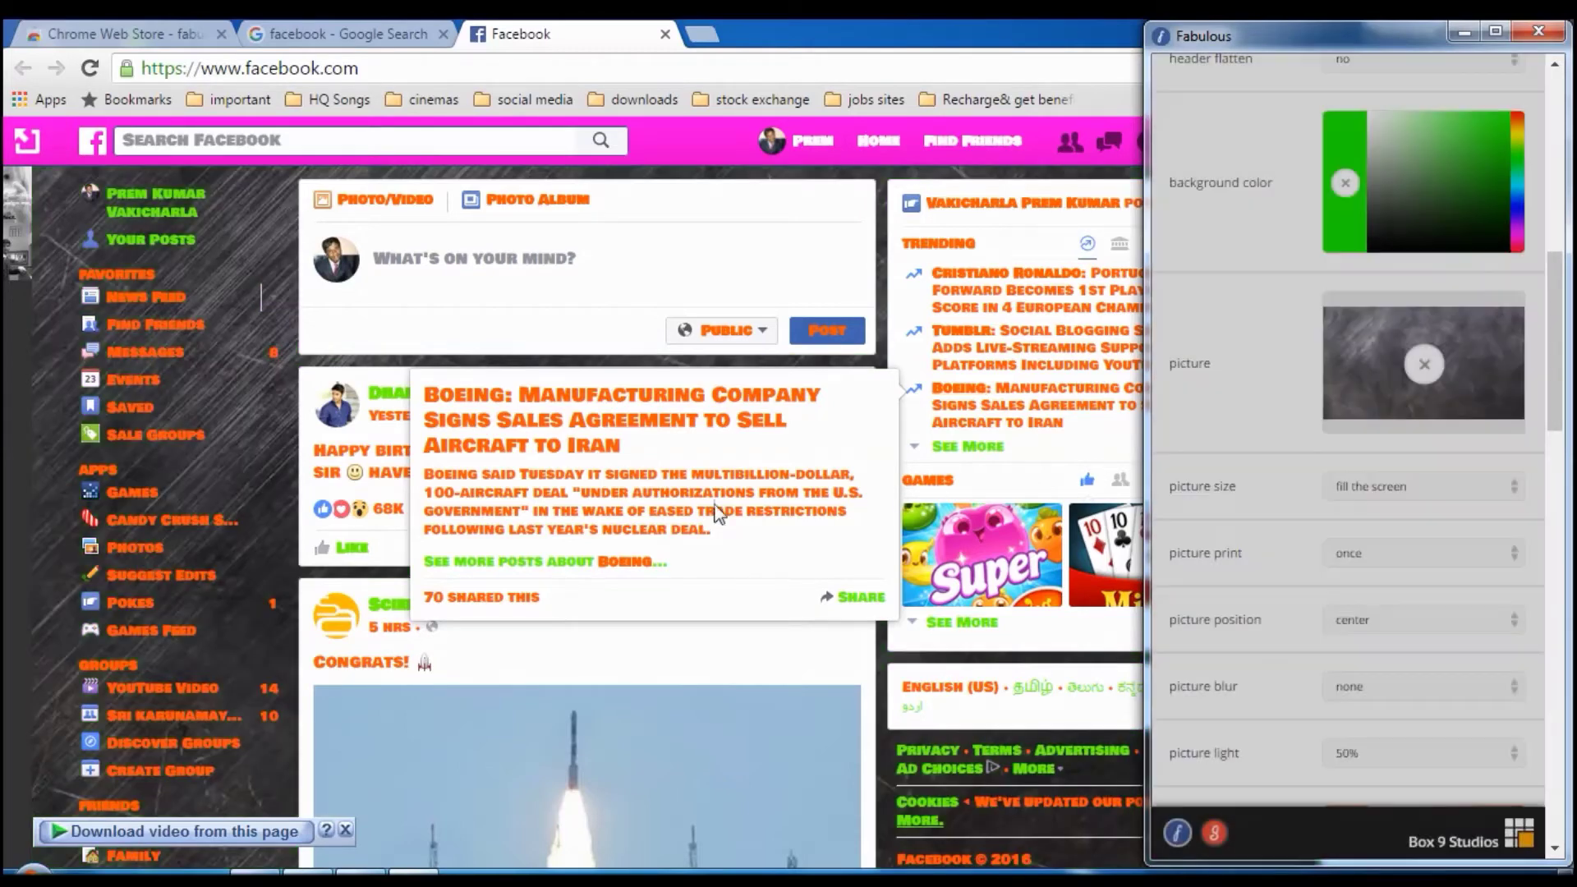
{"action": "scroll", "coordinate": [1208, 345], "scroll_direction": "up", "scroll_amount": 7}
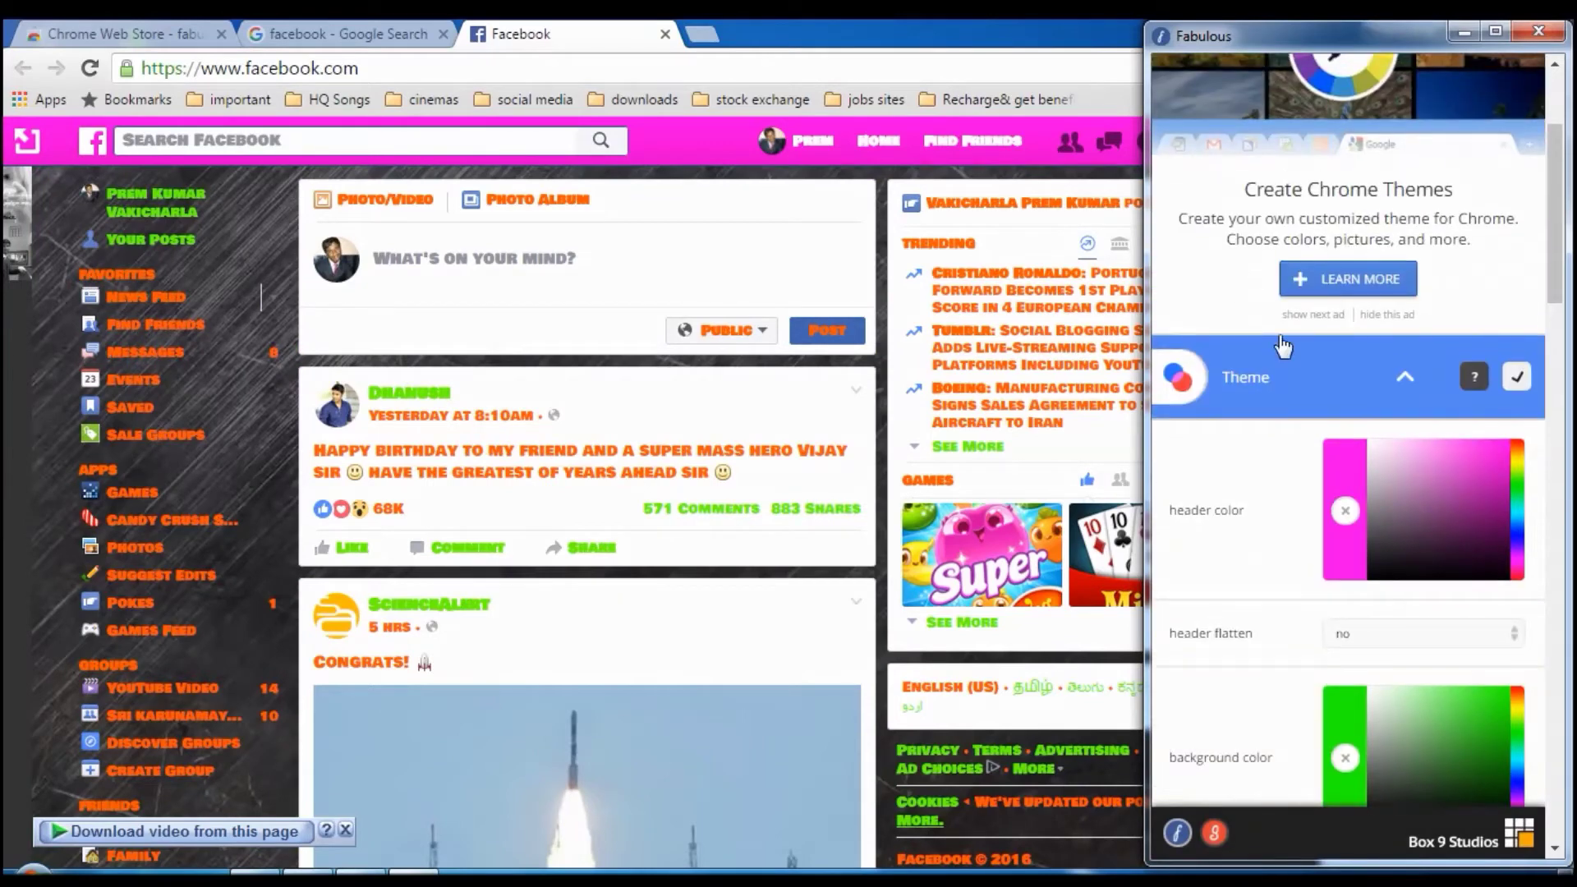
{"action": "left_click", "coordinate": [1305, 396]}
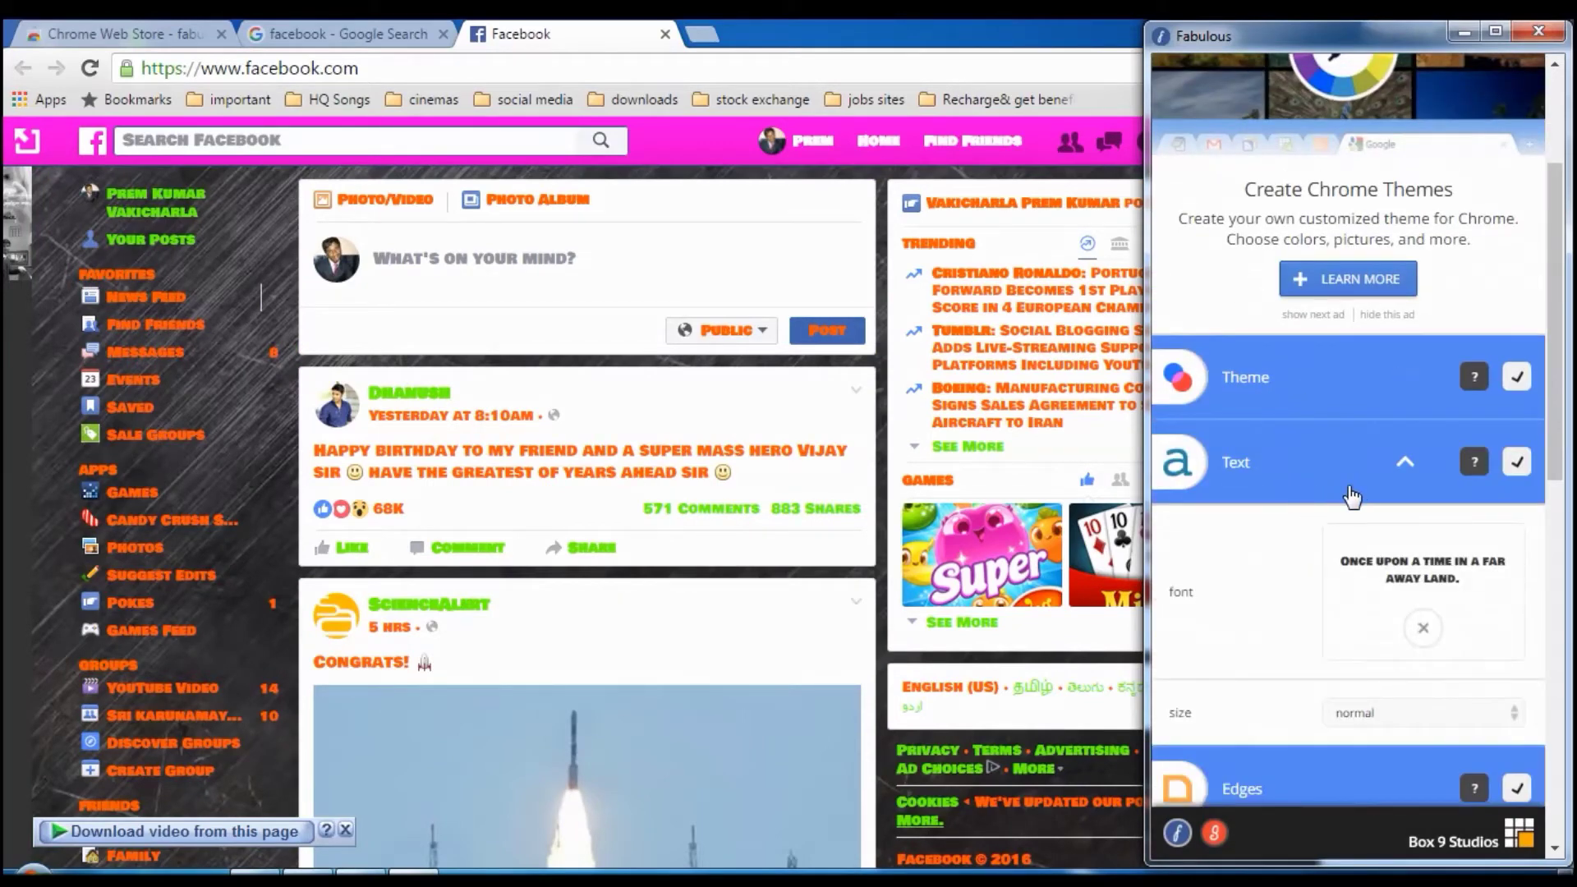
Try the large edge radius in the Edges settings and settle on medium
{"action": "scroll", "coordinate": [1331, 497], "scroll_direction": "down", "scroll_amount": 1}
{"action": "left_click", "coordinate": [1381, 380]}
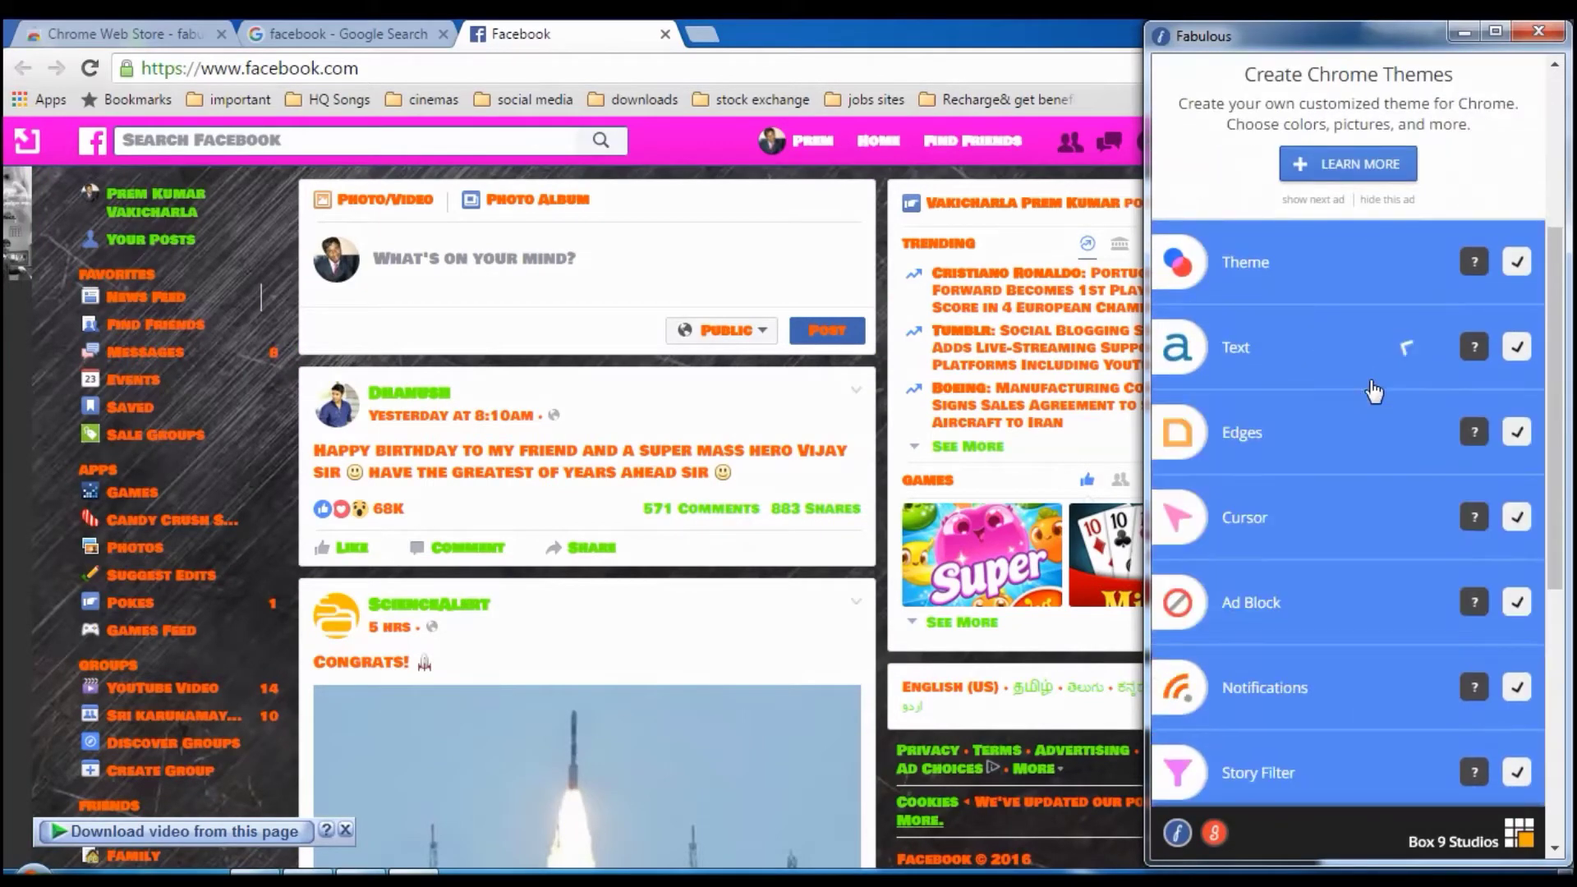
{"action": "left_click", "coordinate": [1324, 438]}
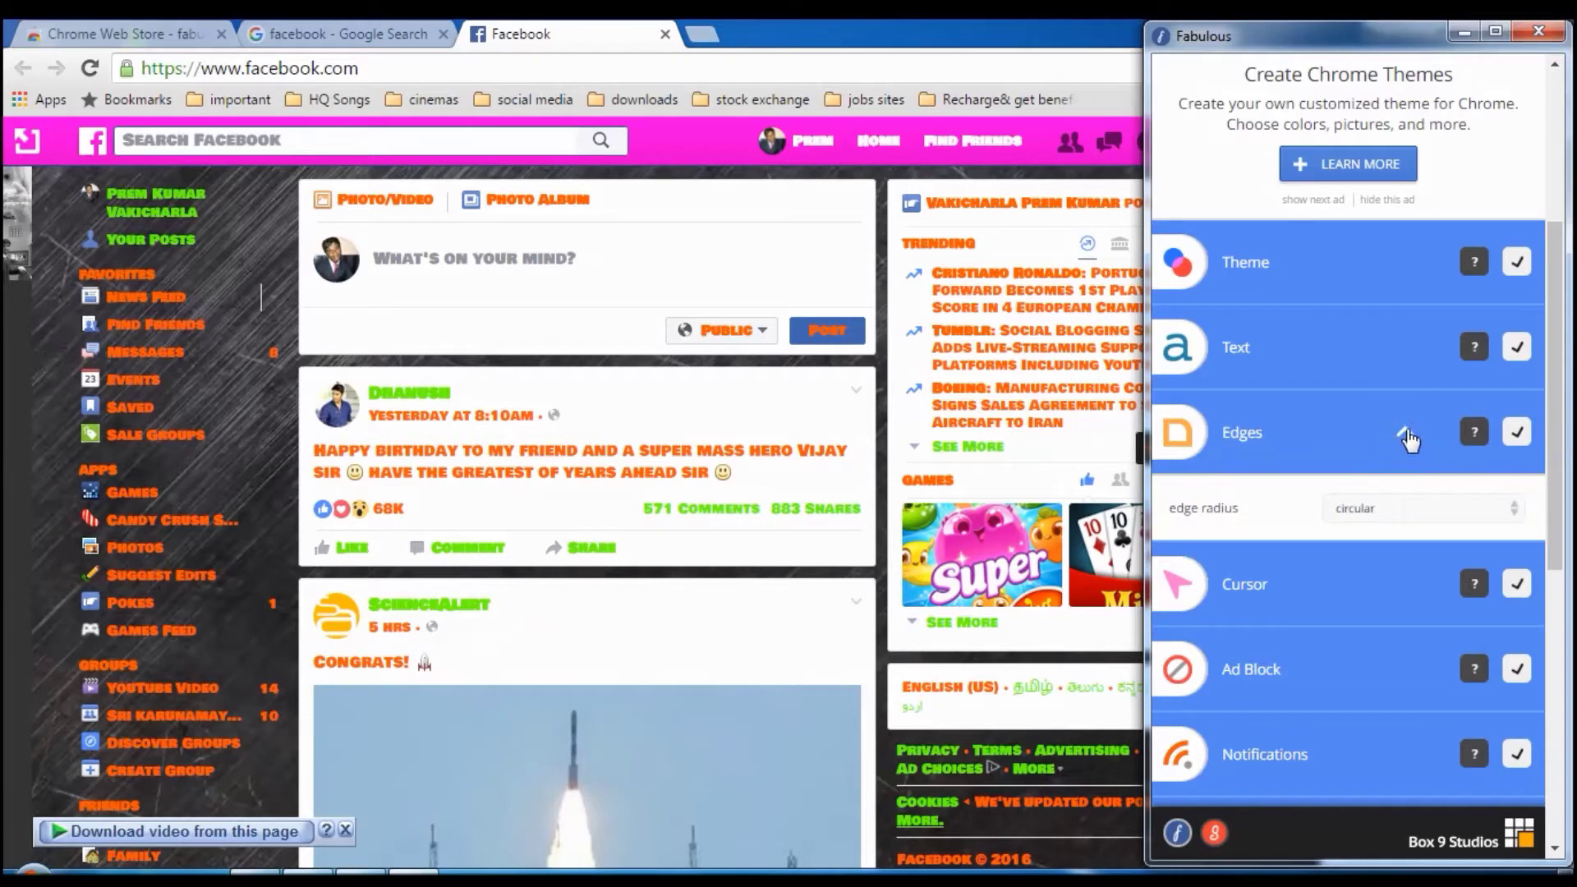
{"action": "left_click", "coordinate": [1383, 513]}
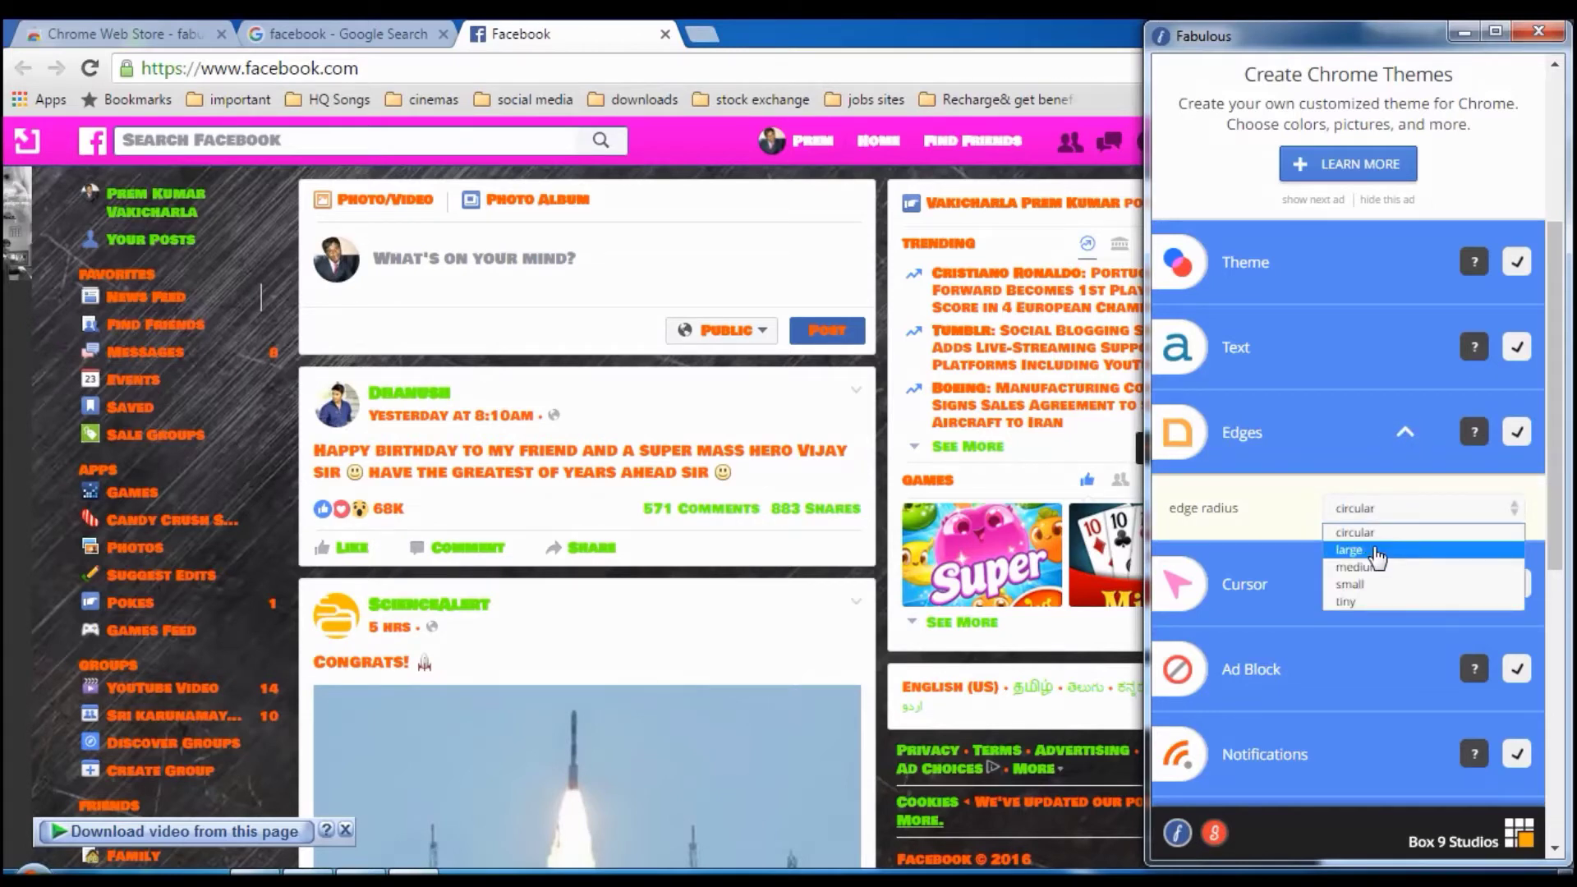
{"action": "left_click", "coordinate": [1373, 550]}
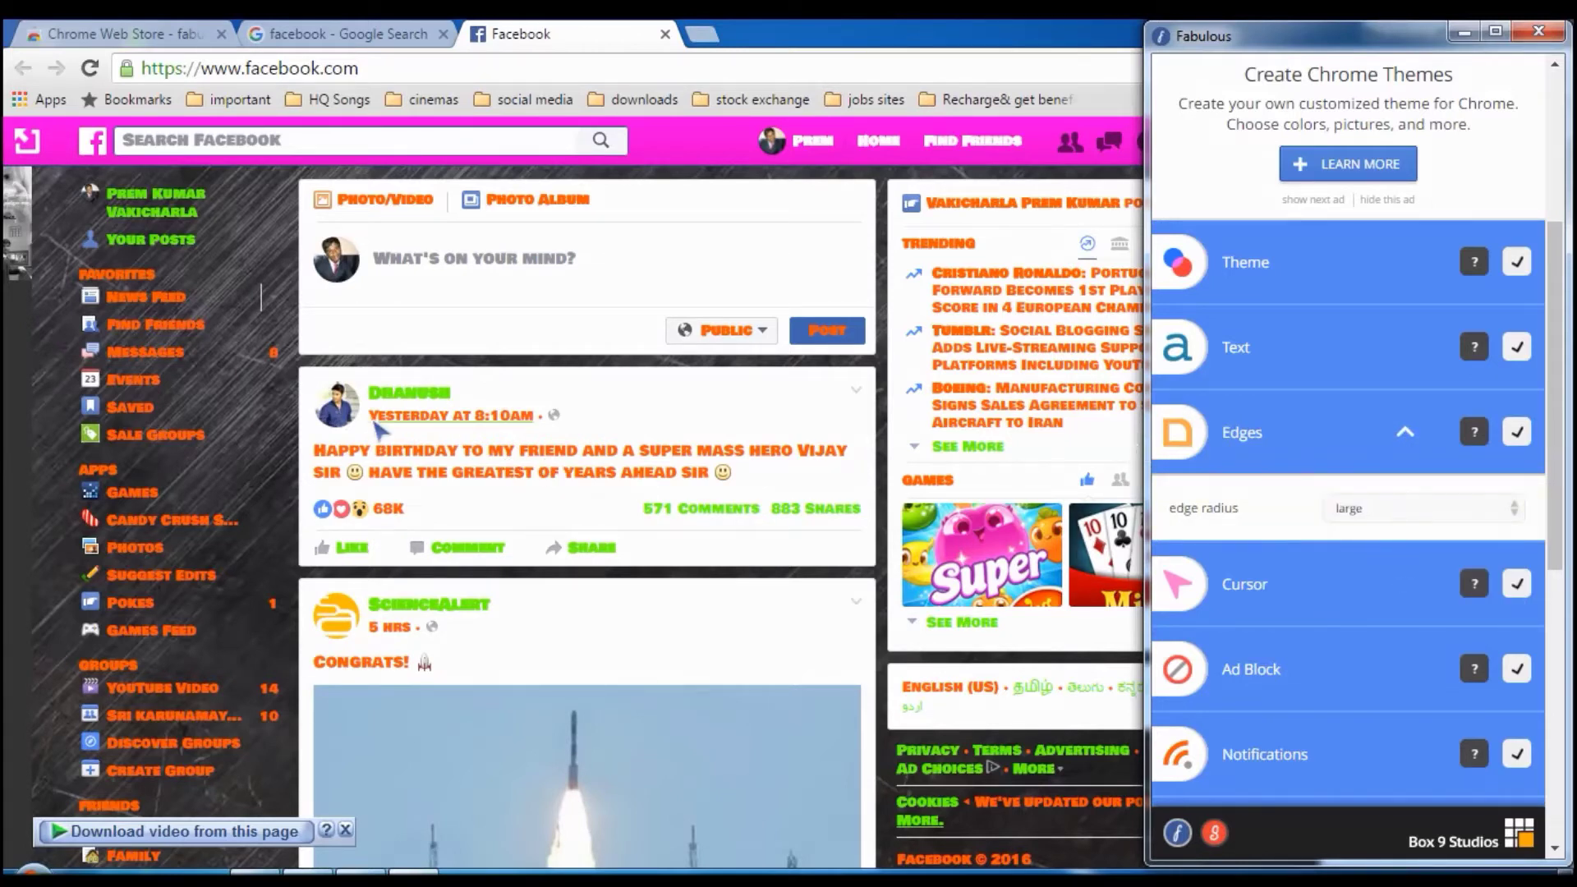
{"action": "left_click", "coordinate": [1351, 511]}
{"action": "left_click", "coordinate": [1377, 566]}
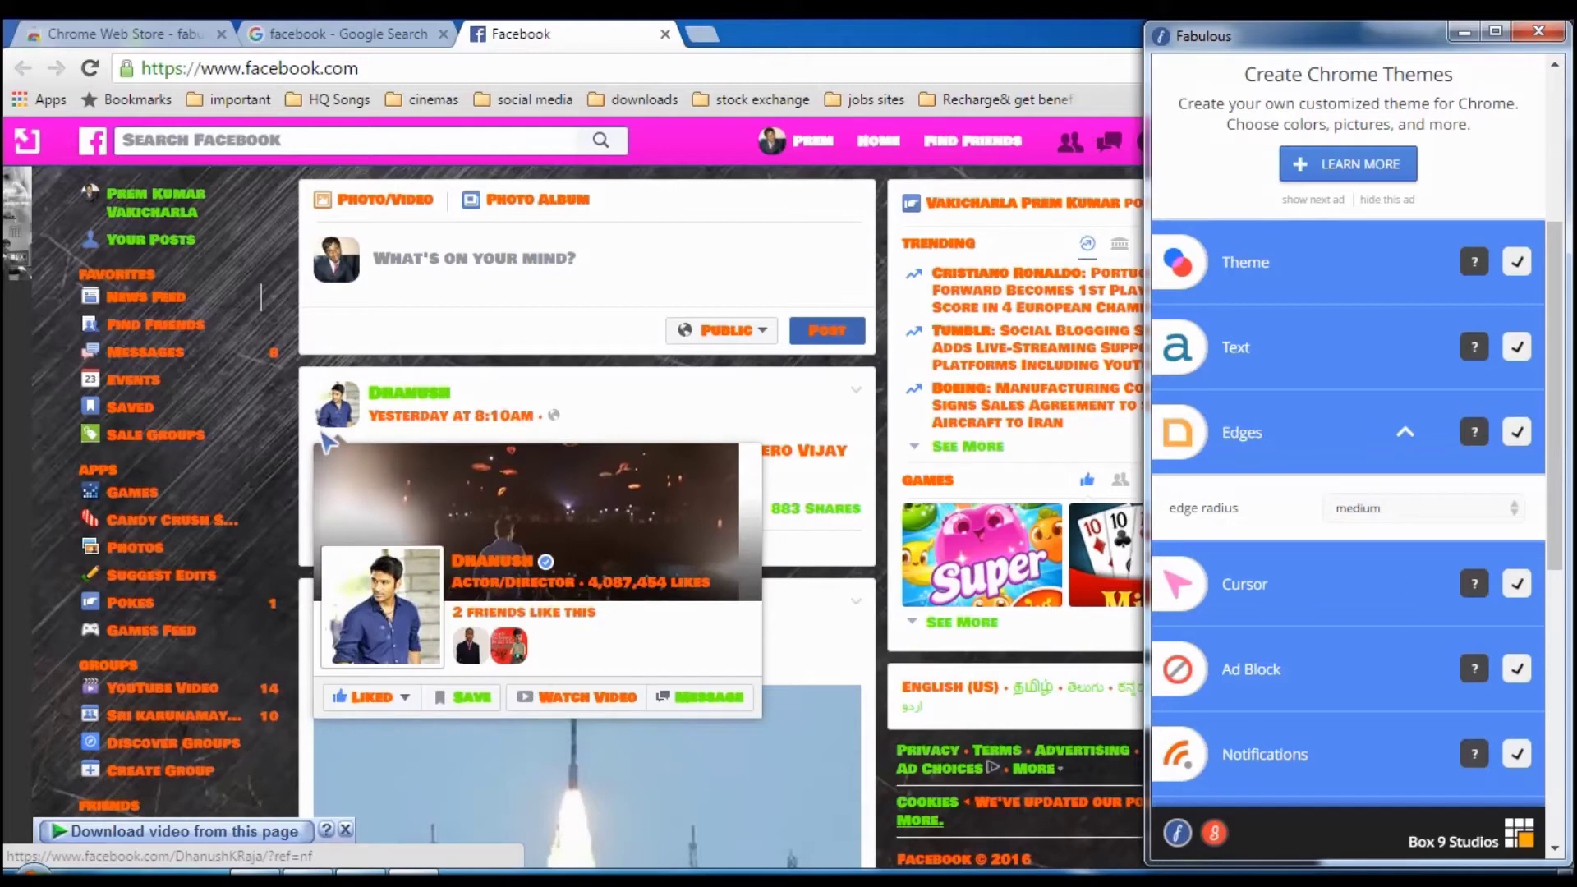
{"action": "mouse_move", "coordinate": [350, 416]}
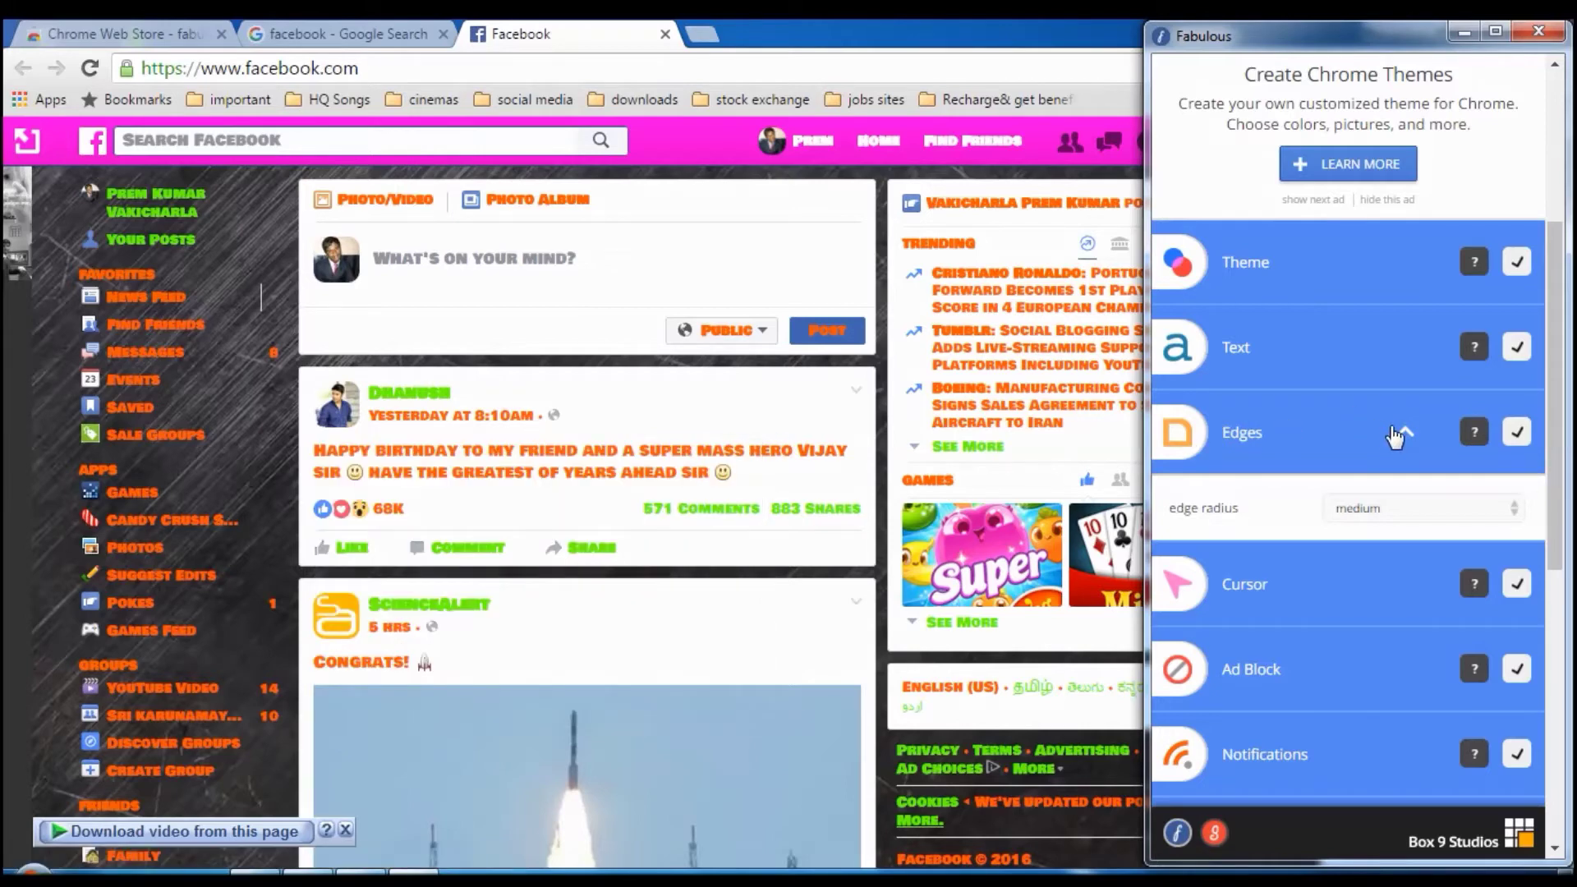
{"action": "left_click", "coordinate": [1401, 433]}
Replace the cursor picture with Party in Pink in the Cursor settings
{"action": "left_click", "coordinate": [1367, 518]}
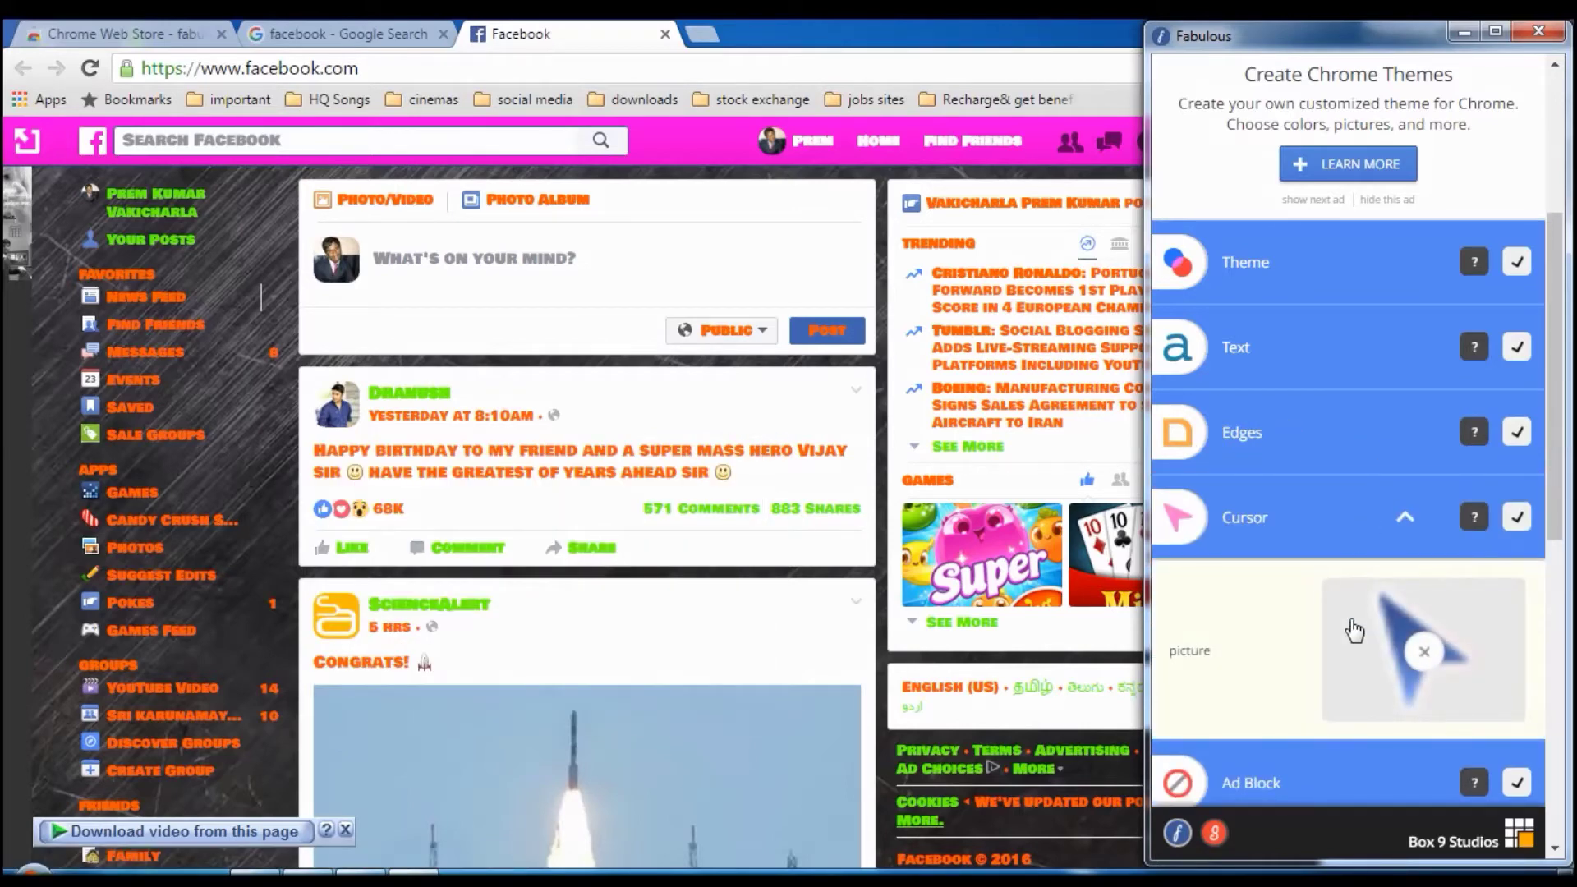
{"action": "scroll", "coordinate": [1398, 498], "scroll_direction": "down", "scroll_amount": 5}
{"action": "left_click", "coordinate": [1410, 194]}
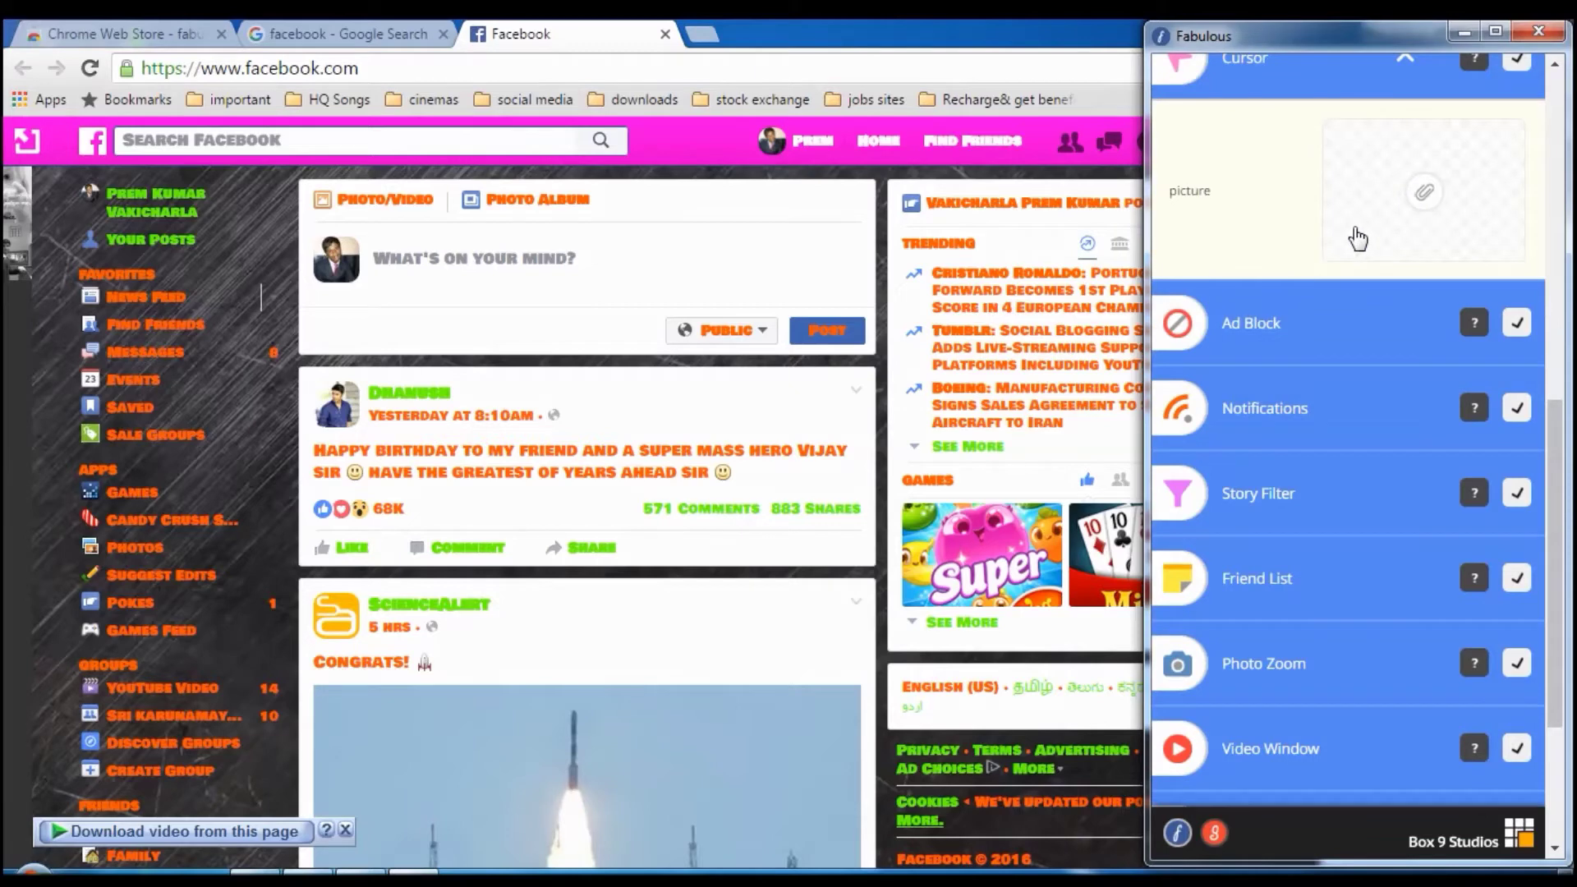
{"action": "left_click", "coordinate": [1433, 194]}
{"action": "scroll", "coordinate": [1324, 312], "scroll_direction": "up", "scroll_amount": 5}
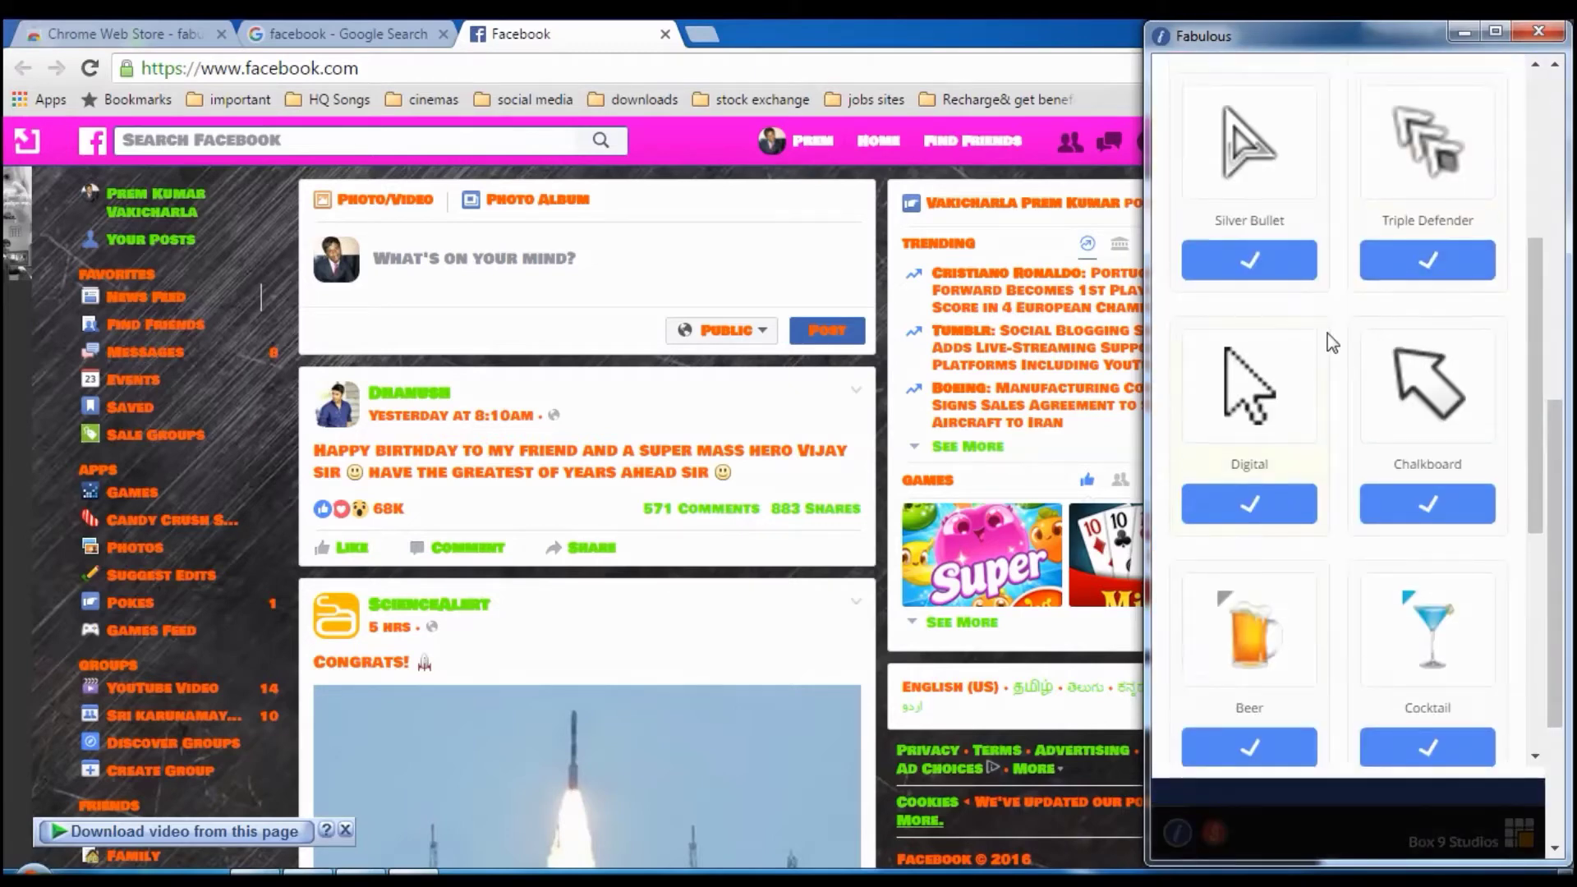
{"action": "scroll", "coordinate": [1371, 347], "scroll_direction": "down", "scroll_amount": 4}
{"action": "scroll", "coordinate": [1368, 295], "scroll_direction": "up", "scroll_amount": 4}
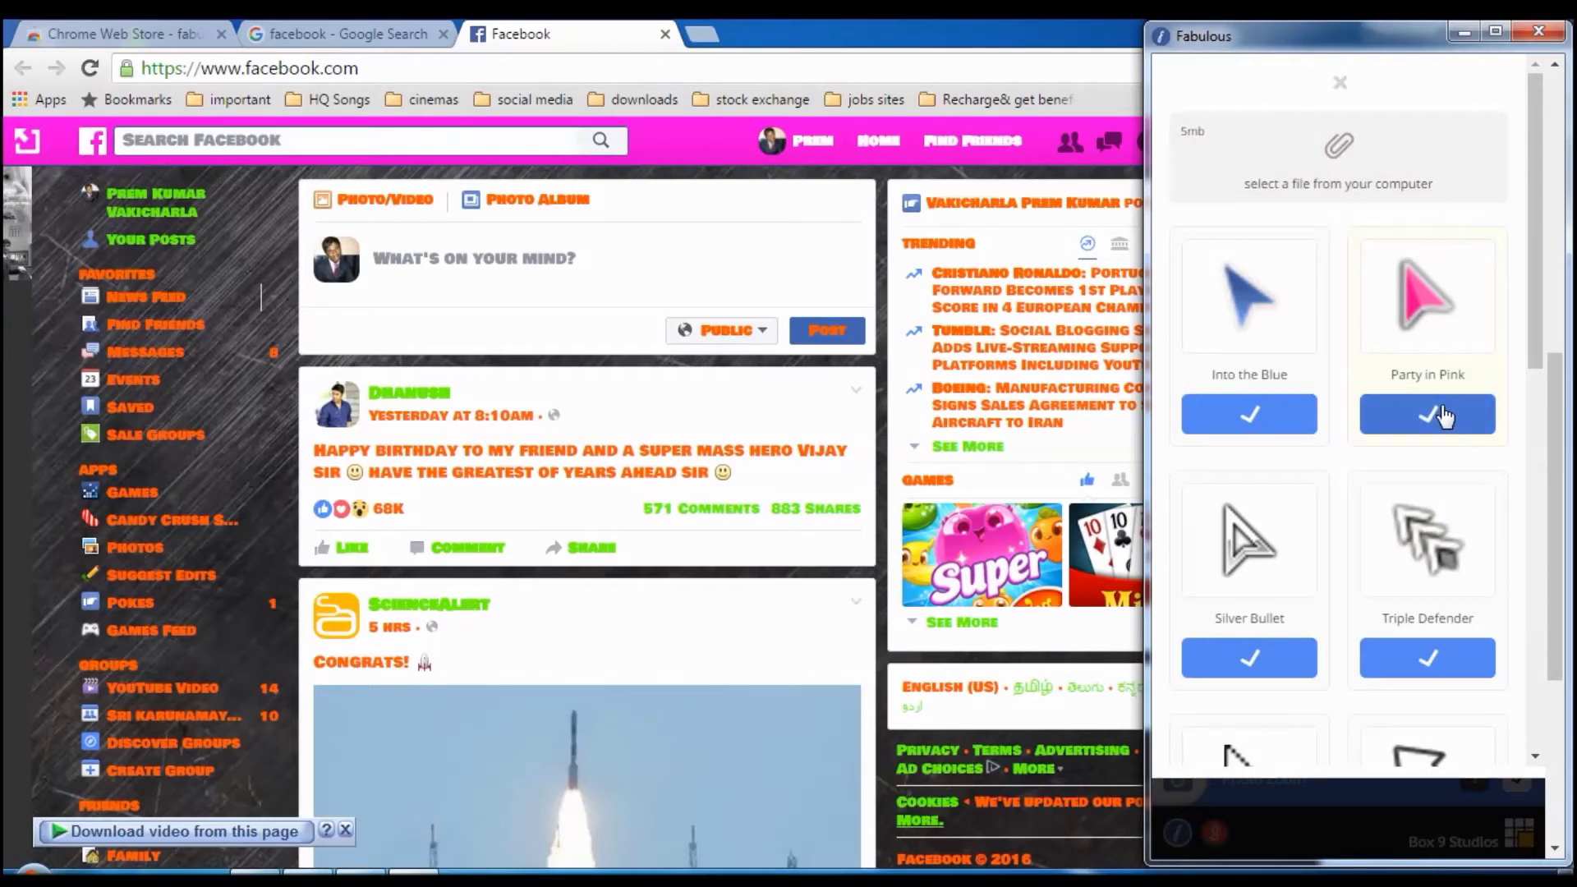
{"action": "left_click", "coordinate": [1436, 417]}
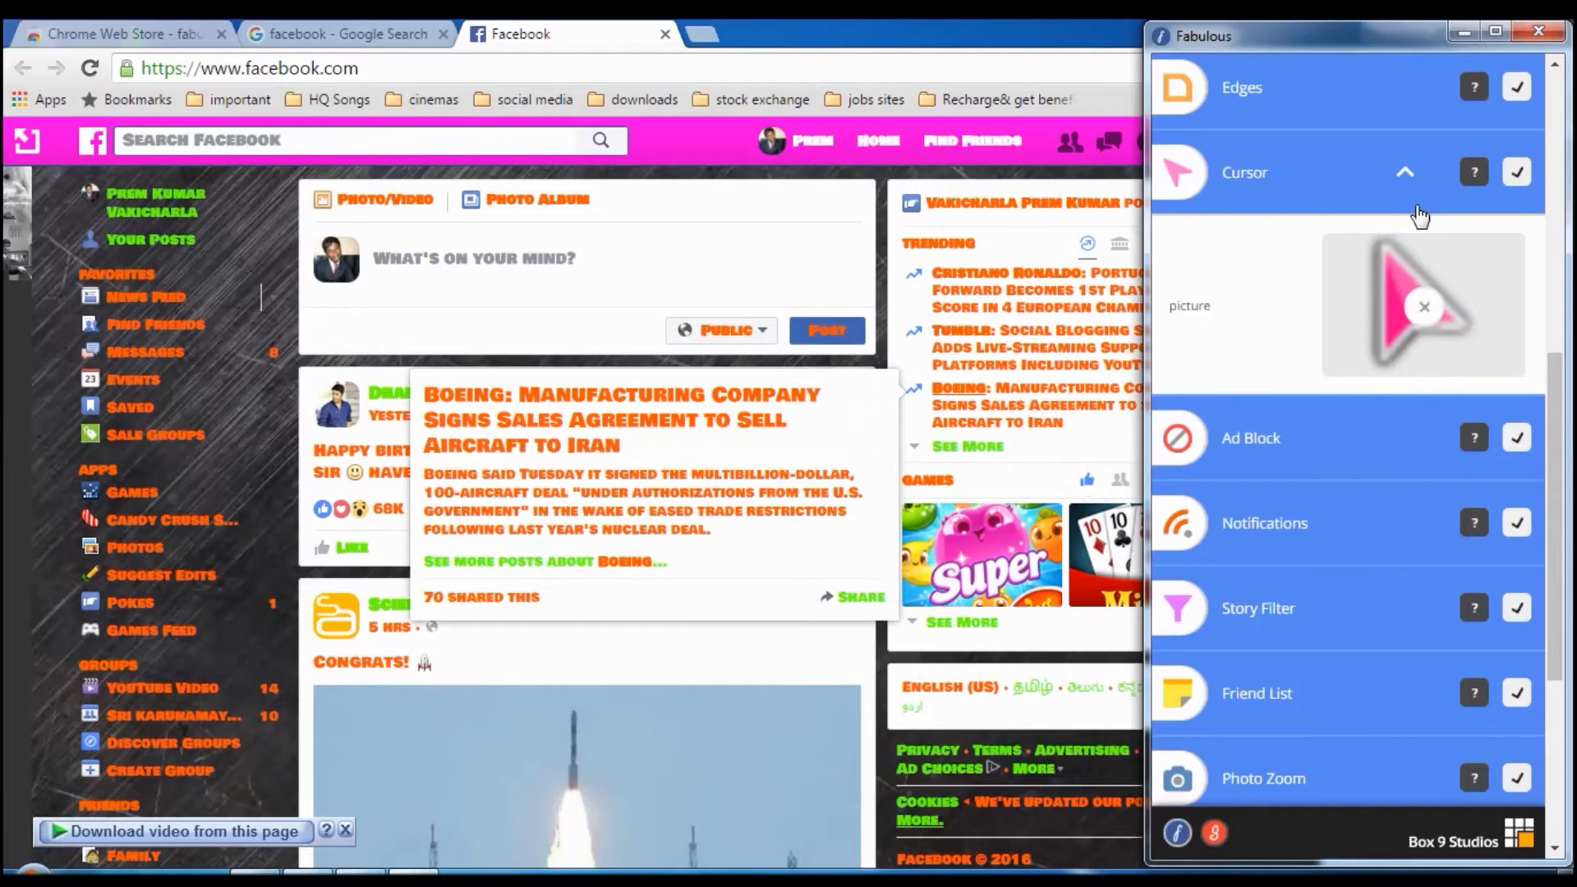
{"action": "left_click", "coordinate": [1405, 171]}
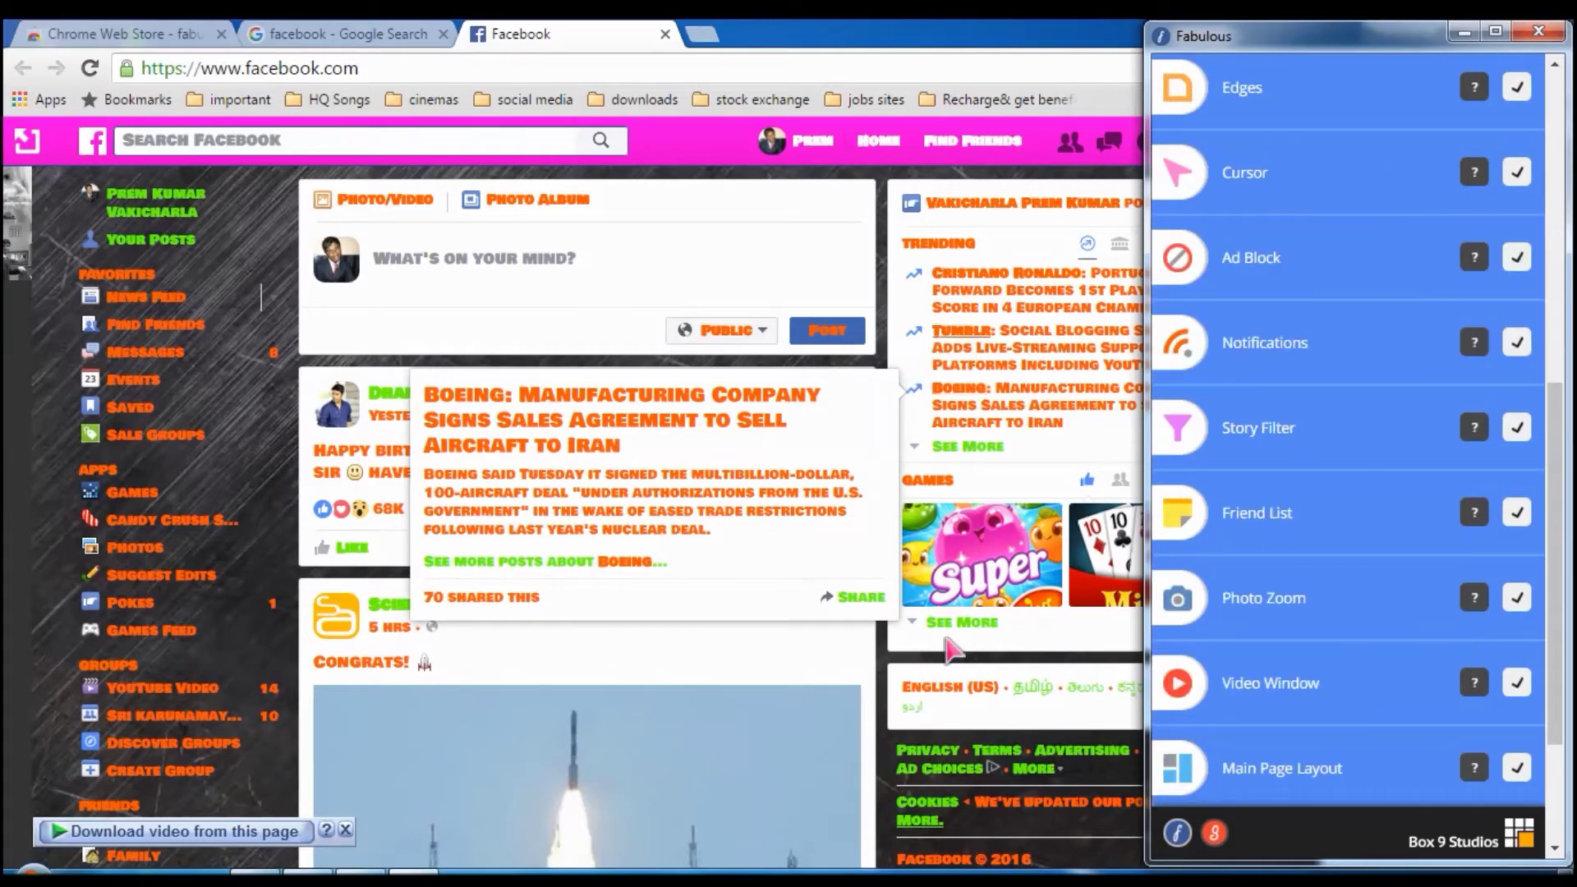
Examine the options offered under Ad Block, Notifications, Story Filter and Friend List
{"action": "left_click", "coordinate": [1406, 257]}
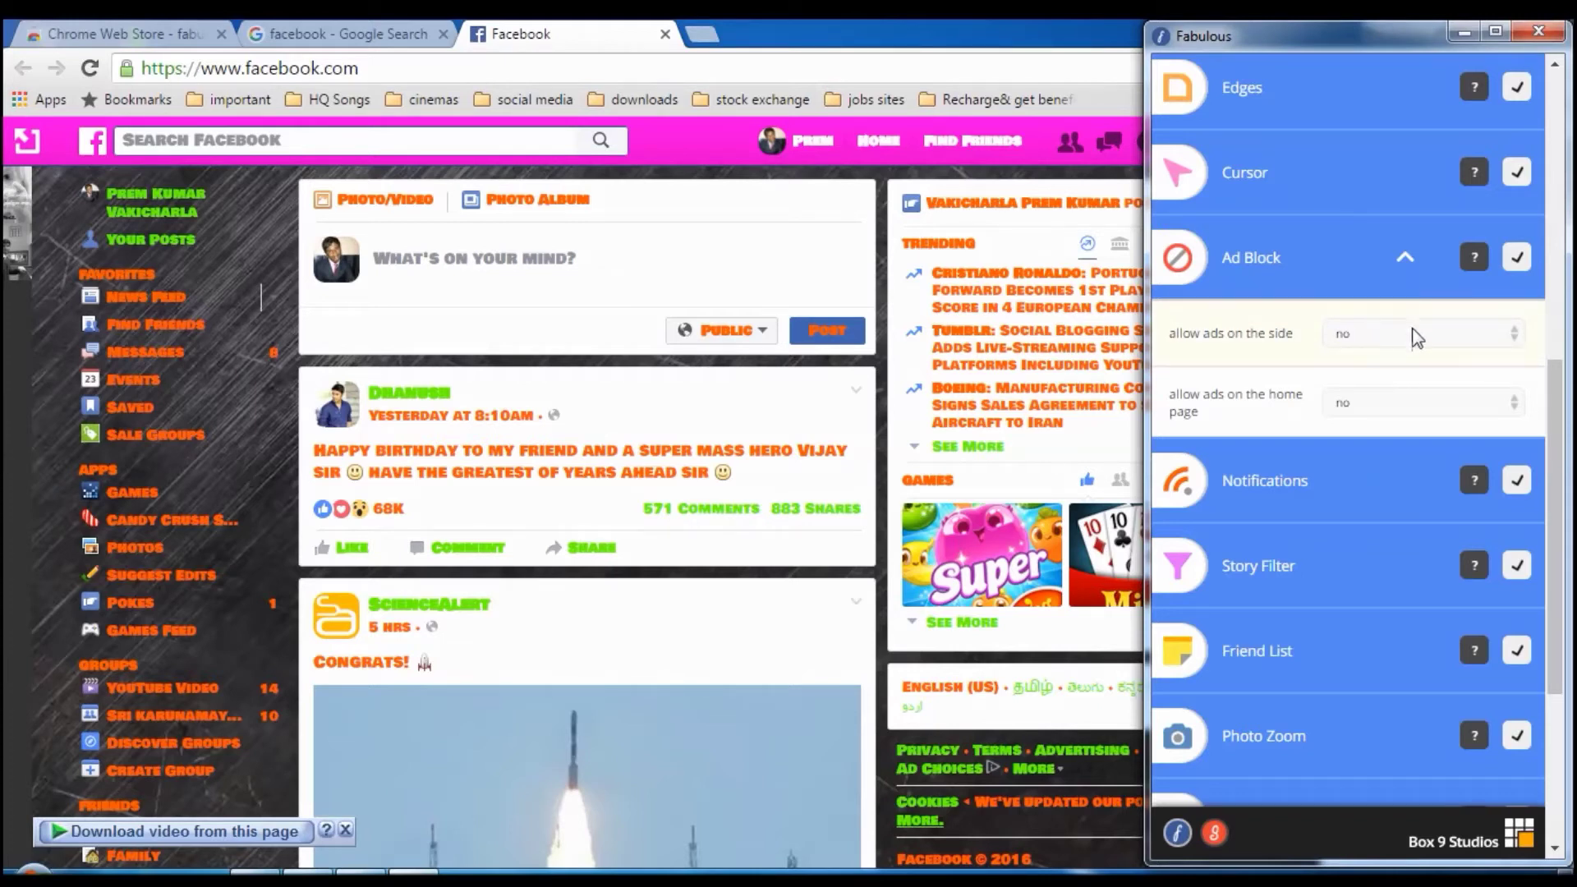
{"action": "left_click", "coordinate": [1402, 261]}
{"action": "left_click", "coordinate": [1401, 362]}
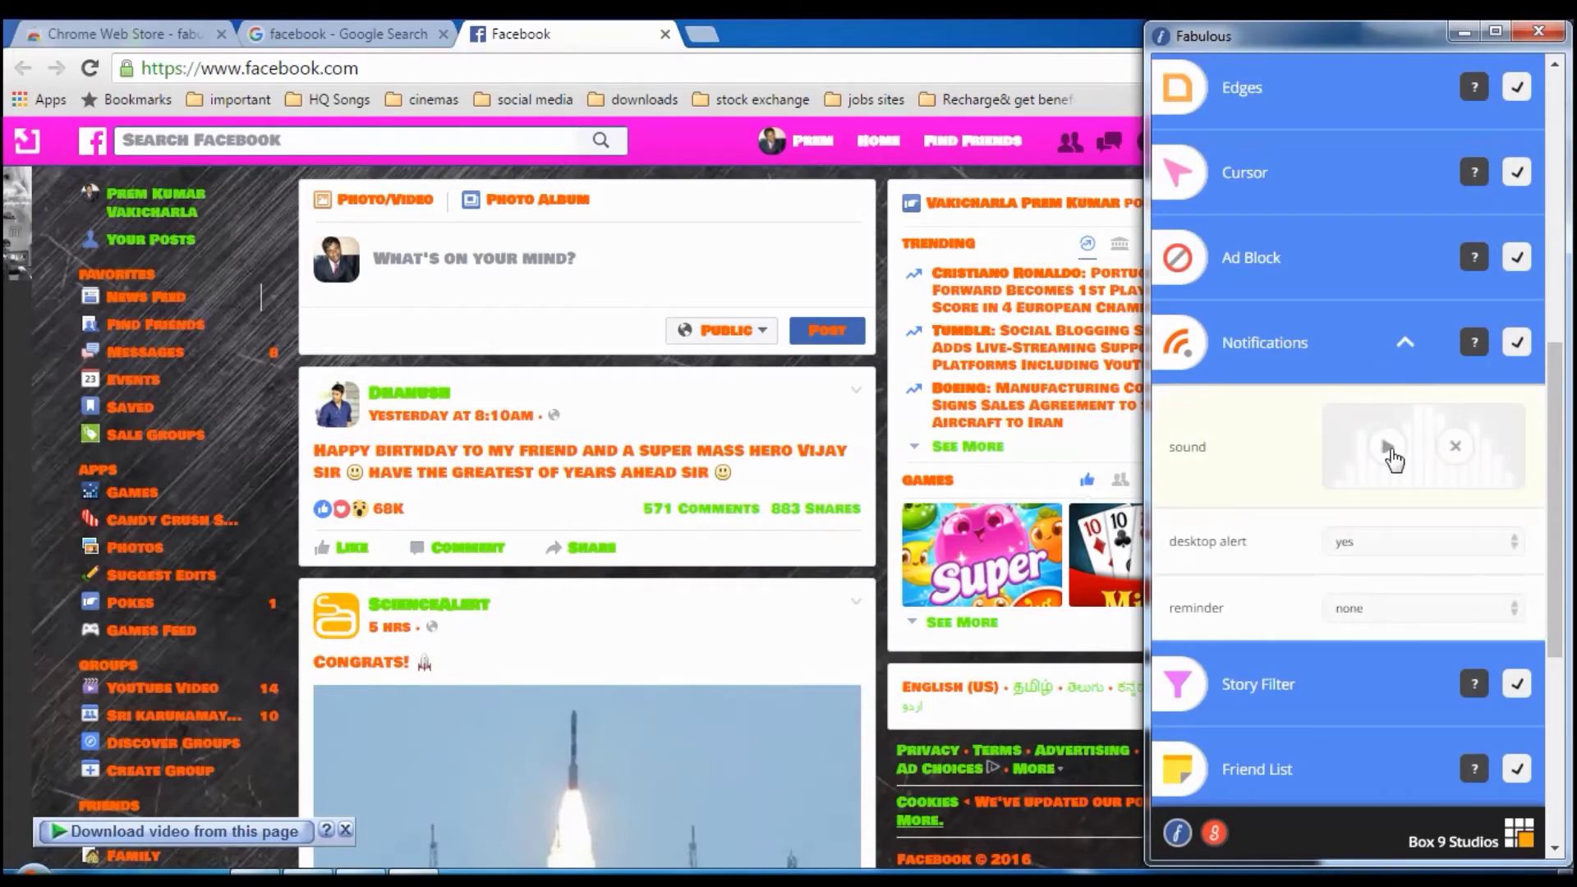
{"action": "left_click", "coordinate": [1404, 343]}
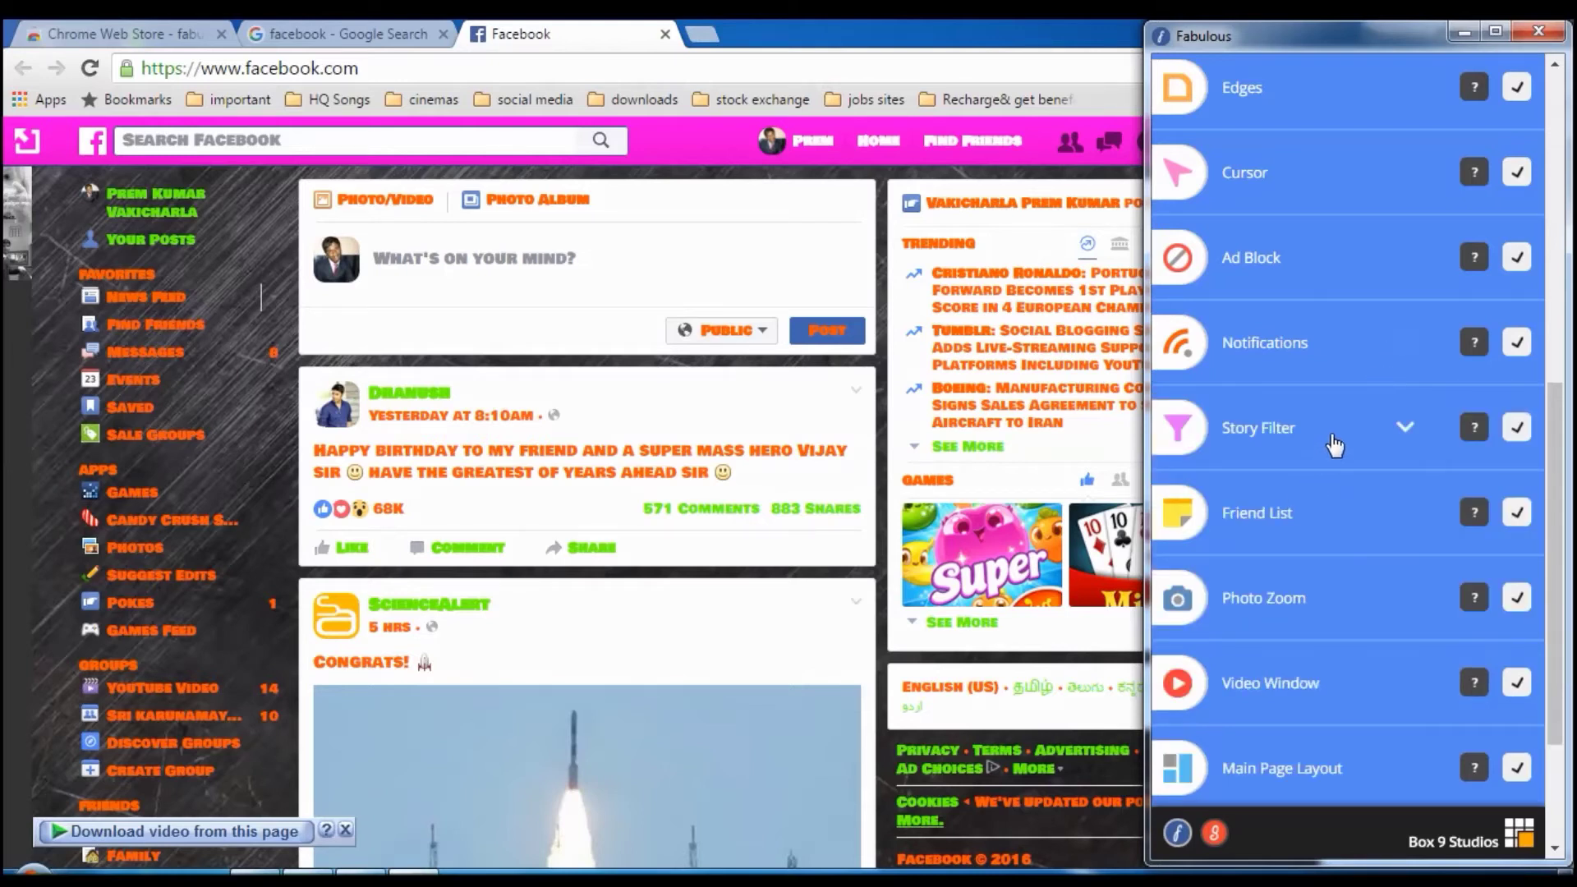
{"action": "left_click", "coordinate": [1335, 444]}
{"action": "left_click", "coordinate": [1335, 443]}
{"action": "left_click", "coordinate": [1283, 526]}
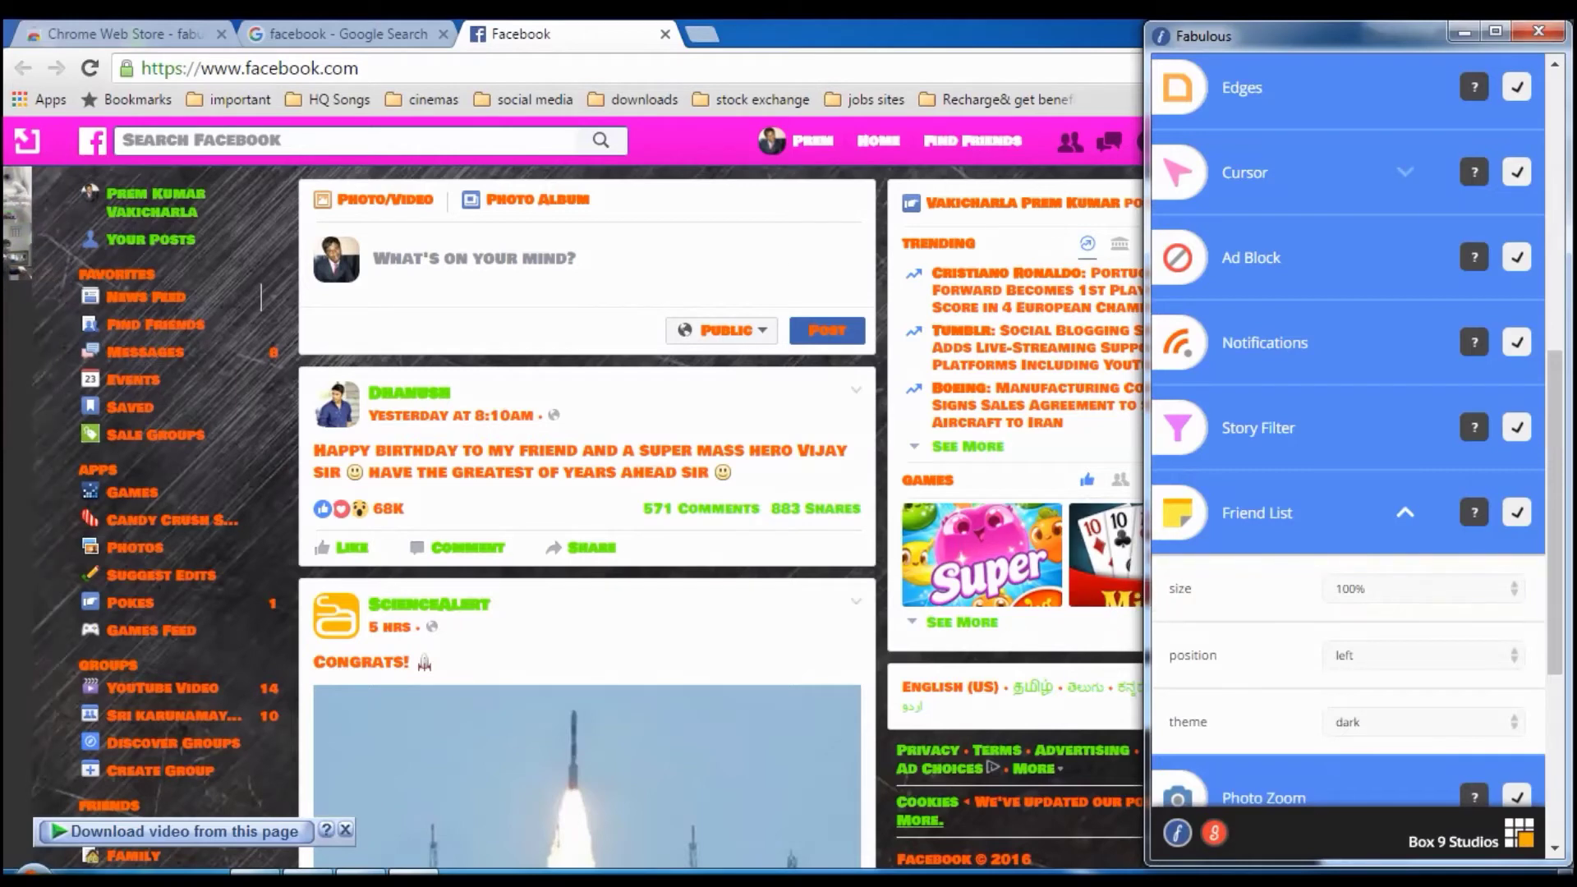
Move the Fabulous window away from the contact list and open a chat with the first listed contact to view its styling
{"action": "left_click_drag", "start_coordinate": [1250, 35], "coordinate": [657, 231]}
{"action": "left_click_drag", "start_coordinate": [1465, 561], "coordinate": [1429, 565]}
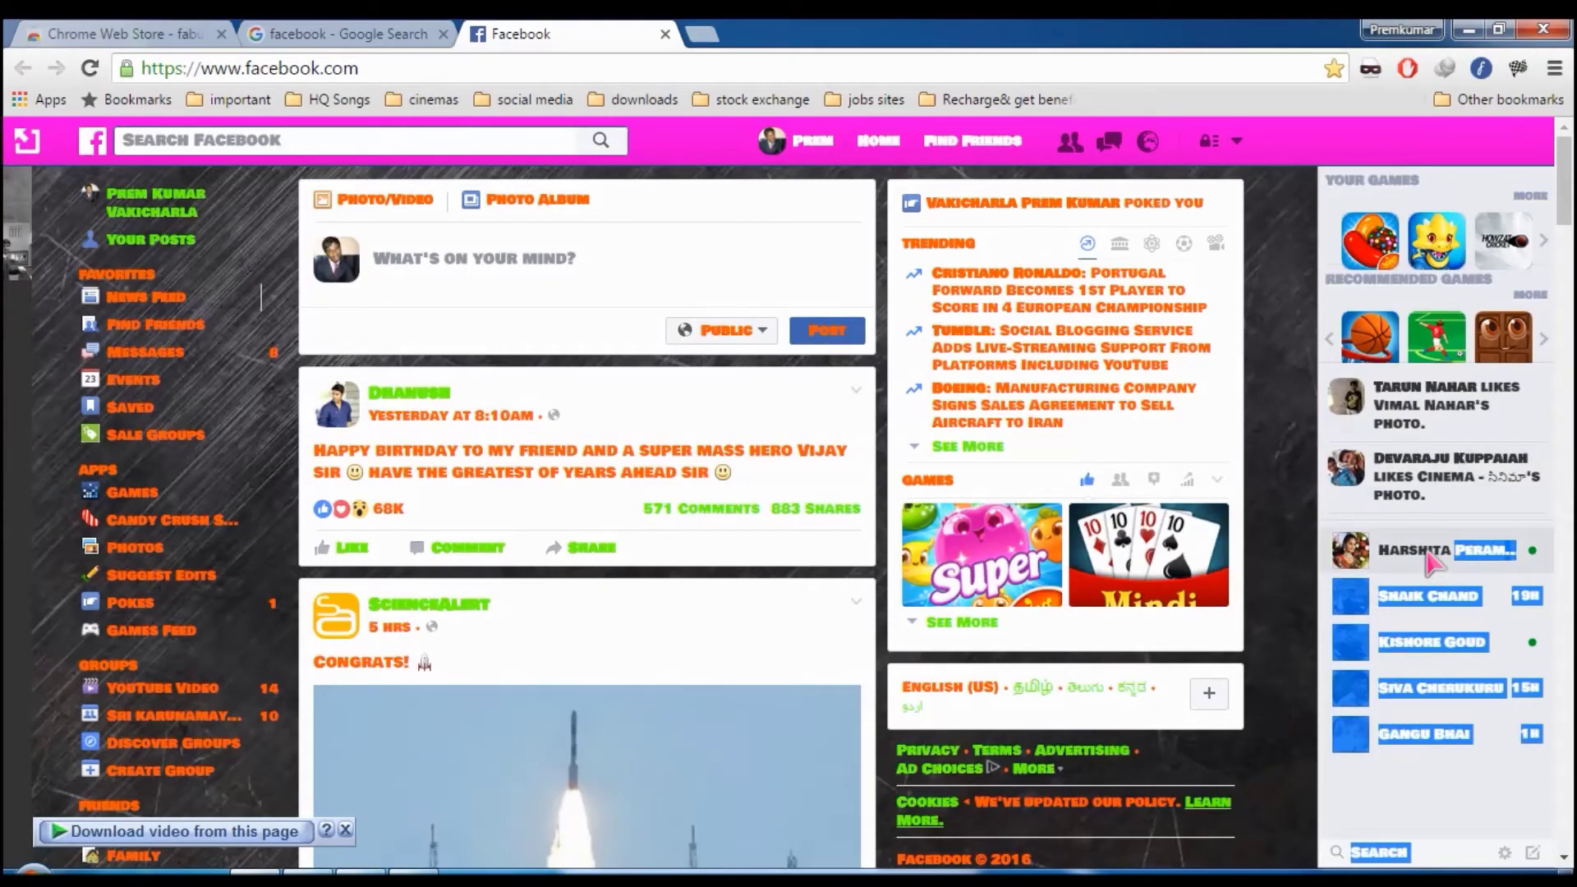
{"action": "left_click", "coordinate": [1399, 551]}
{"action": "left_click", "coordinate": [1406, 563]}
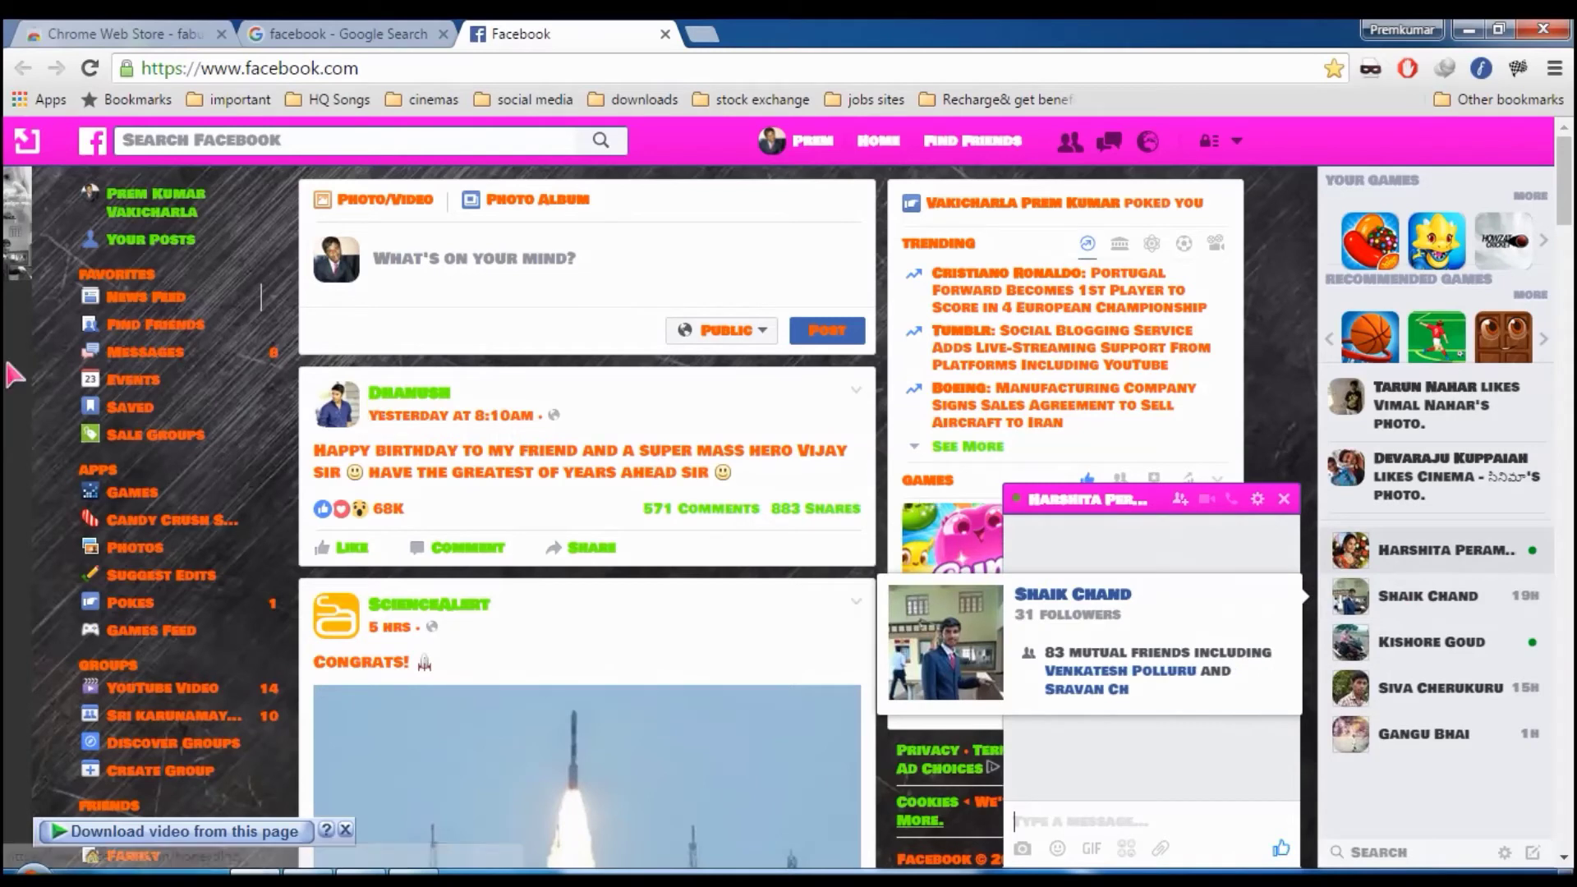
{"action": "mouse_move", "coordinate": [1088, 500]}
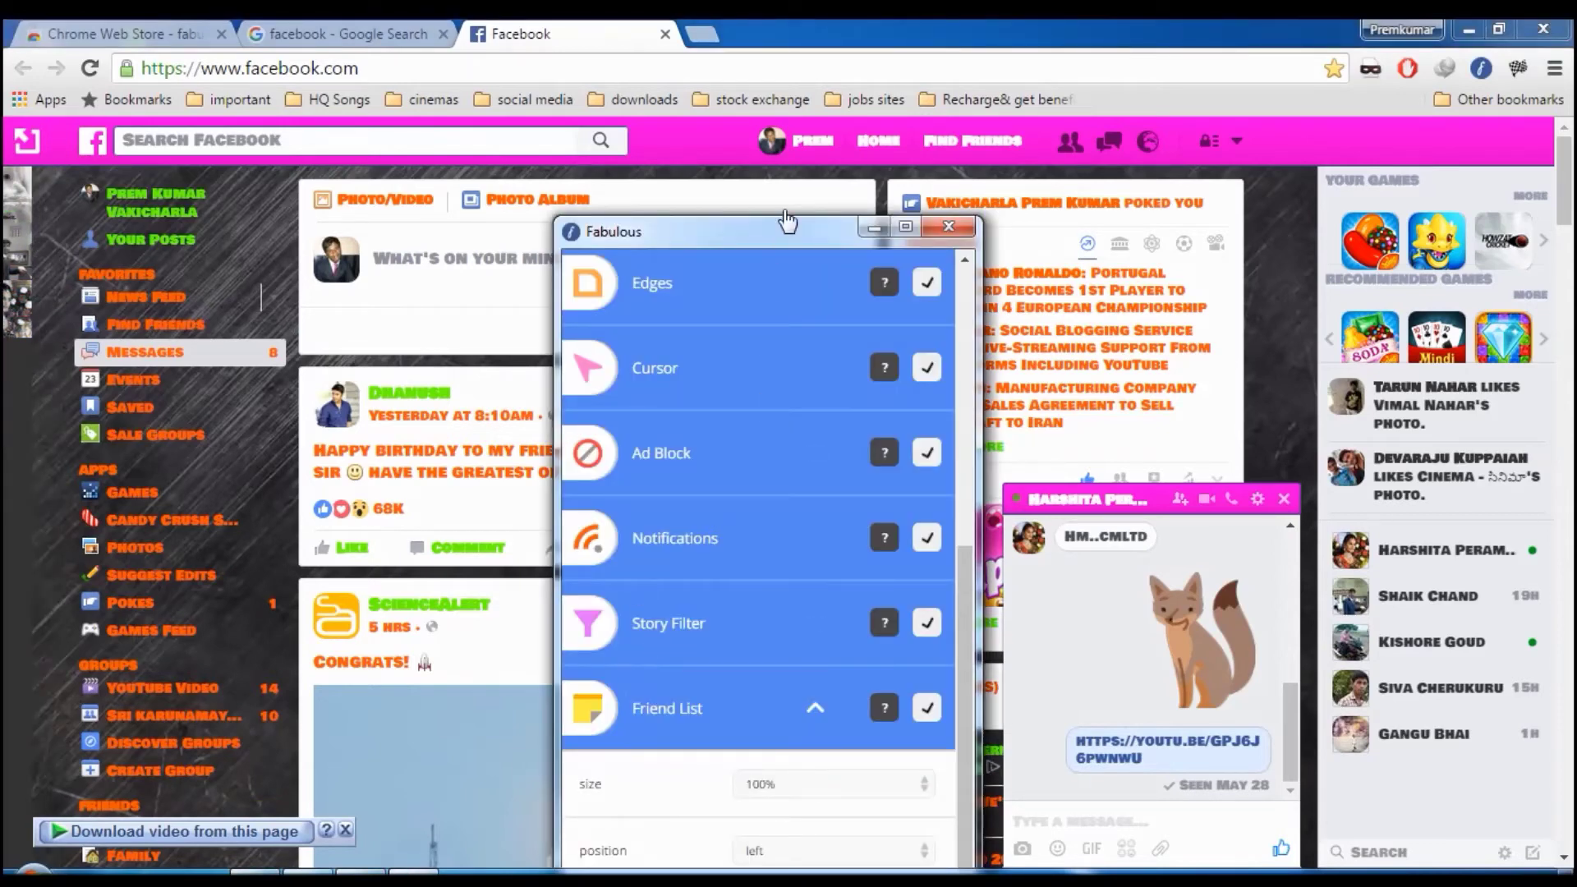
{"action": "left_click_drag", "start_coordinate": [784, 242], "coordinate": [773, 103]}
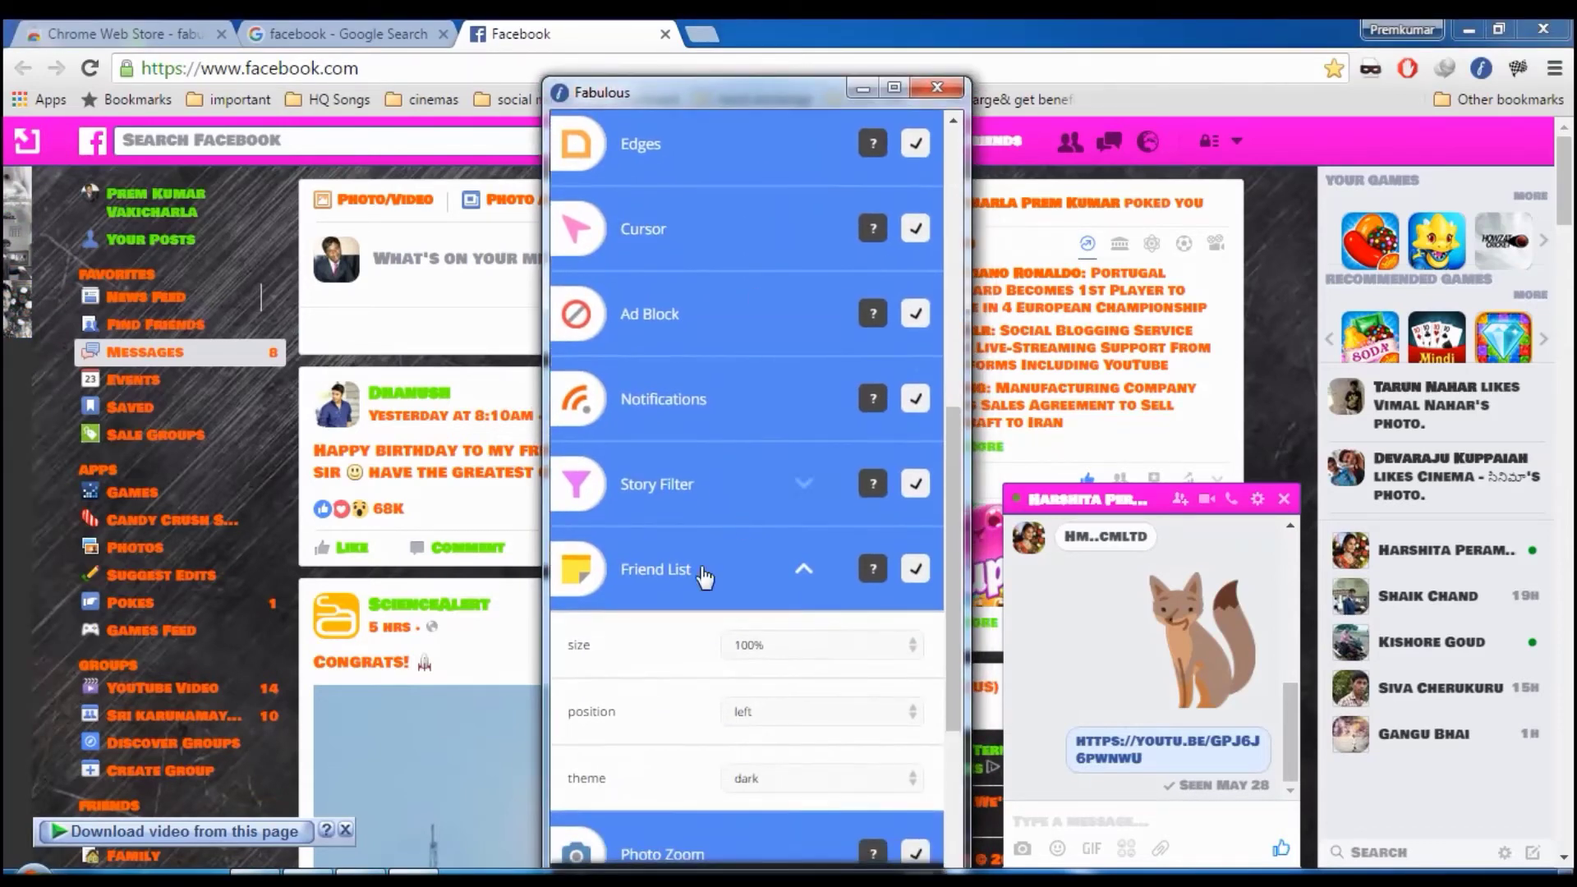
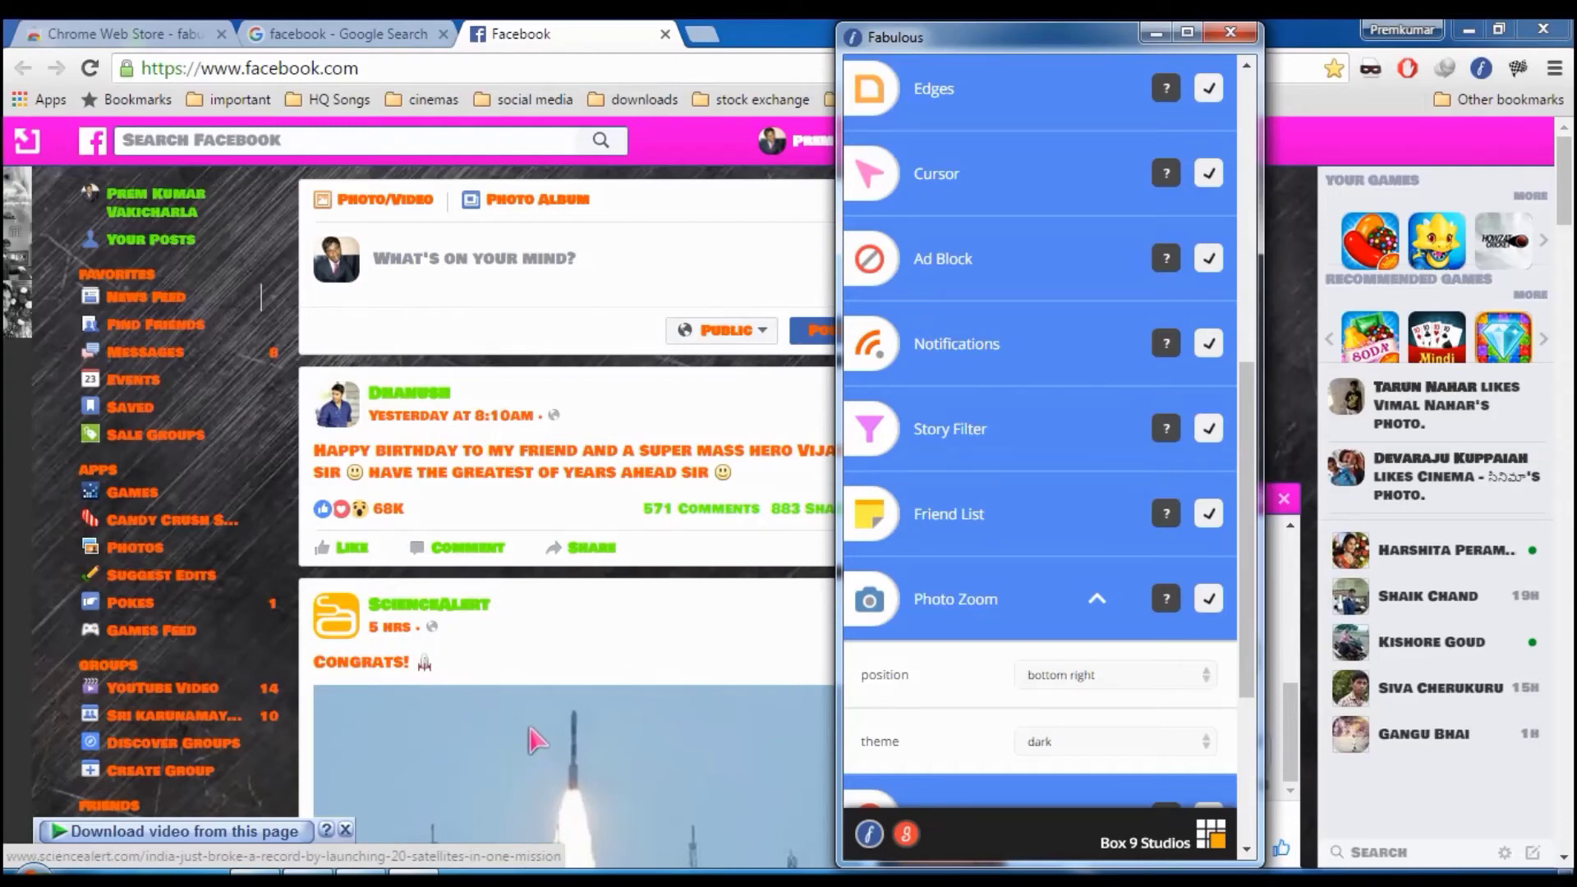
Close the video download bar and the chat window, and open the rocket launch image in the ScienceAlert post
{"action": "left_click", "coordinate": [345, 829]}
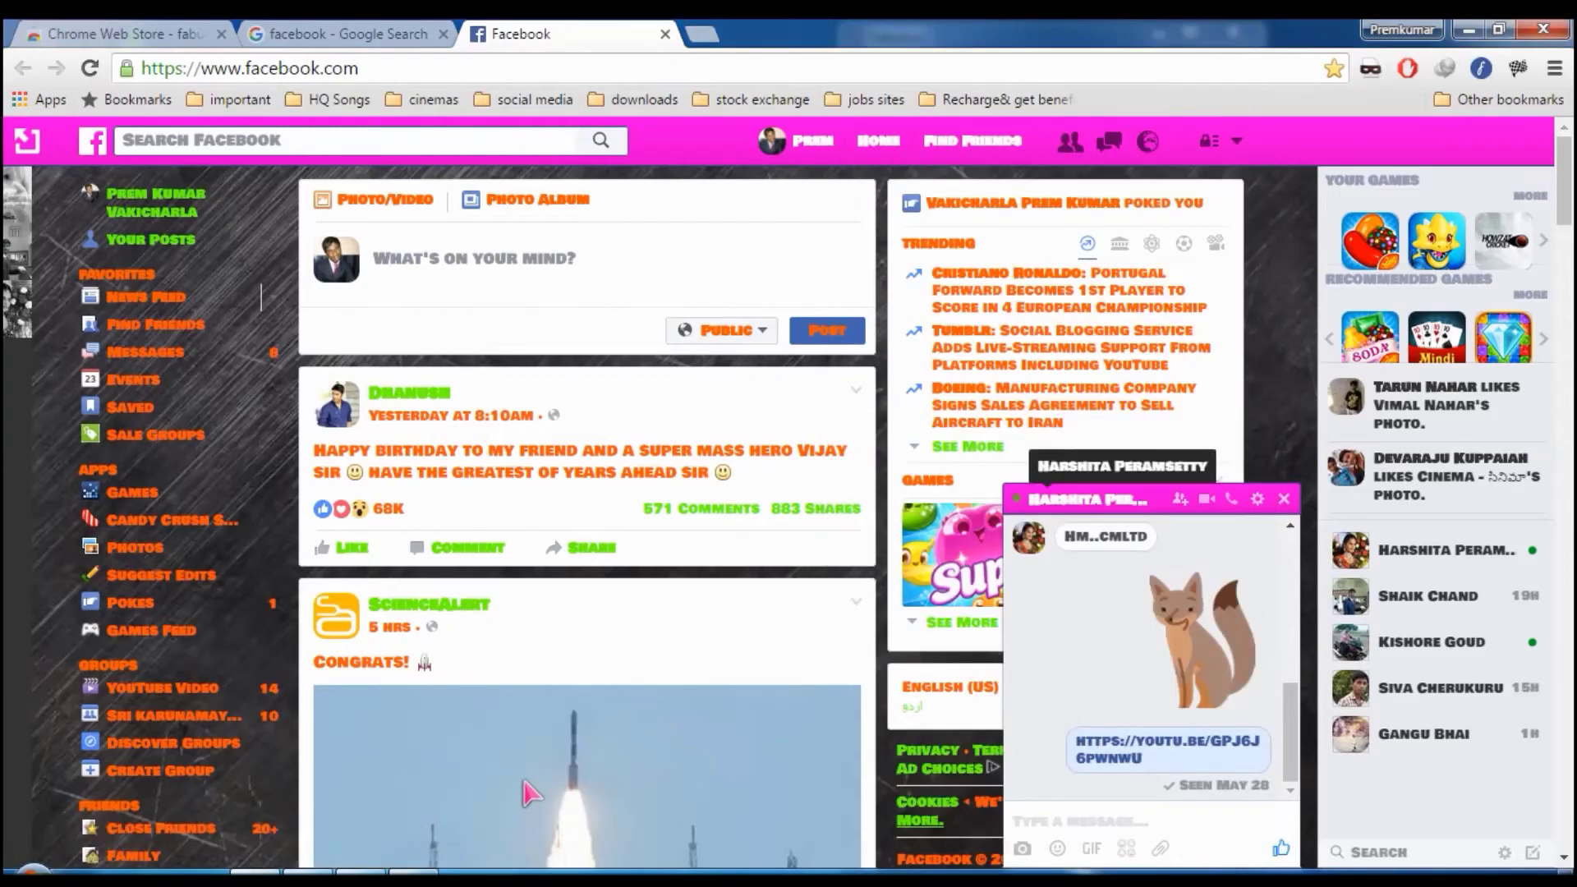
{"action": "scroll", "coordinate": [641, 780], "scroll_direction": "down", "scroll_amount": 5}
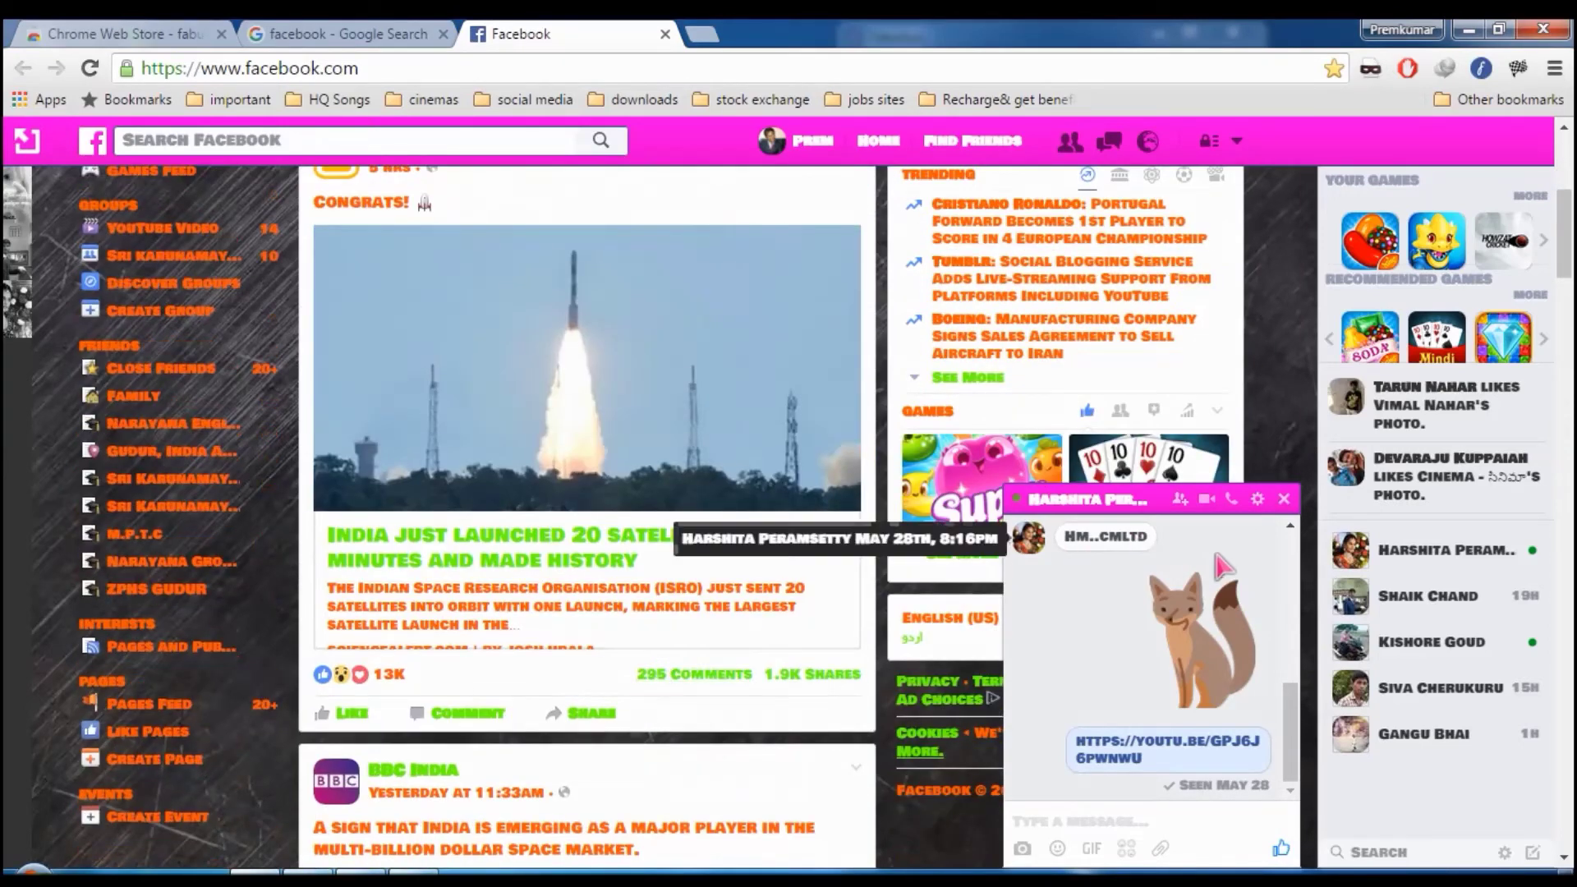
{"action": "left_click", "coordinate": [1283, 499]}
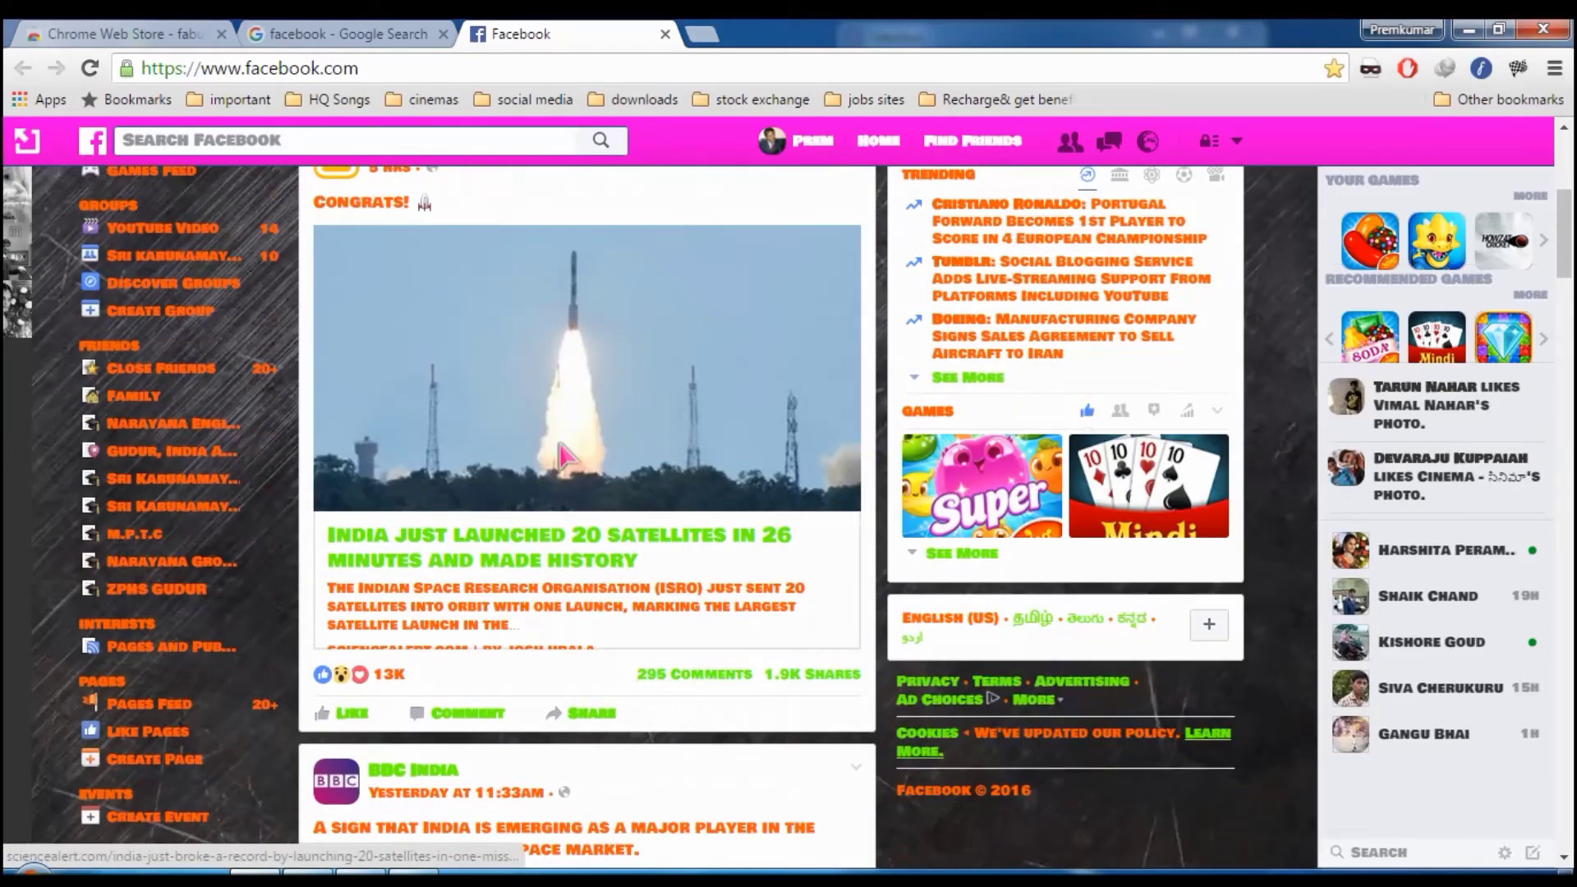
{"action": "left_click", "coordinate": [575, 386]}
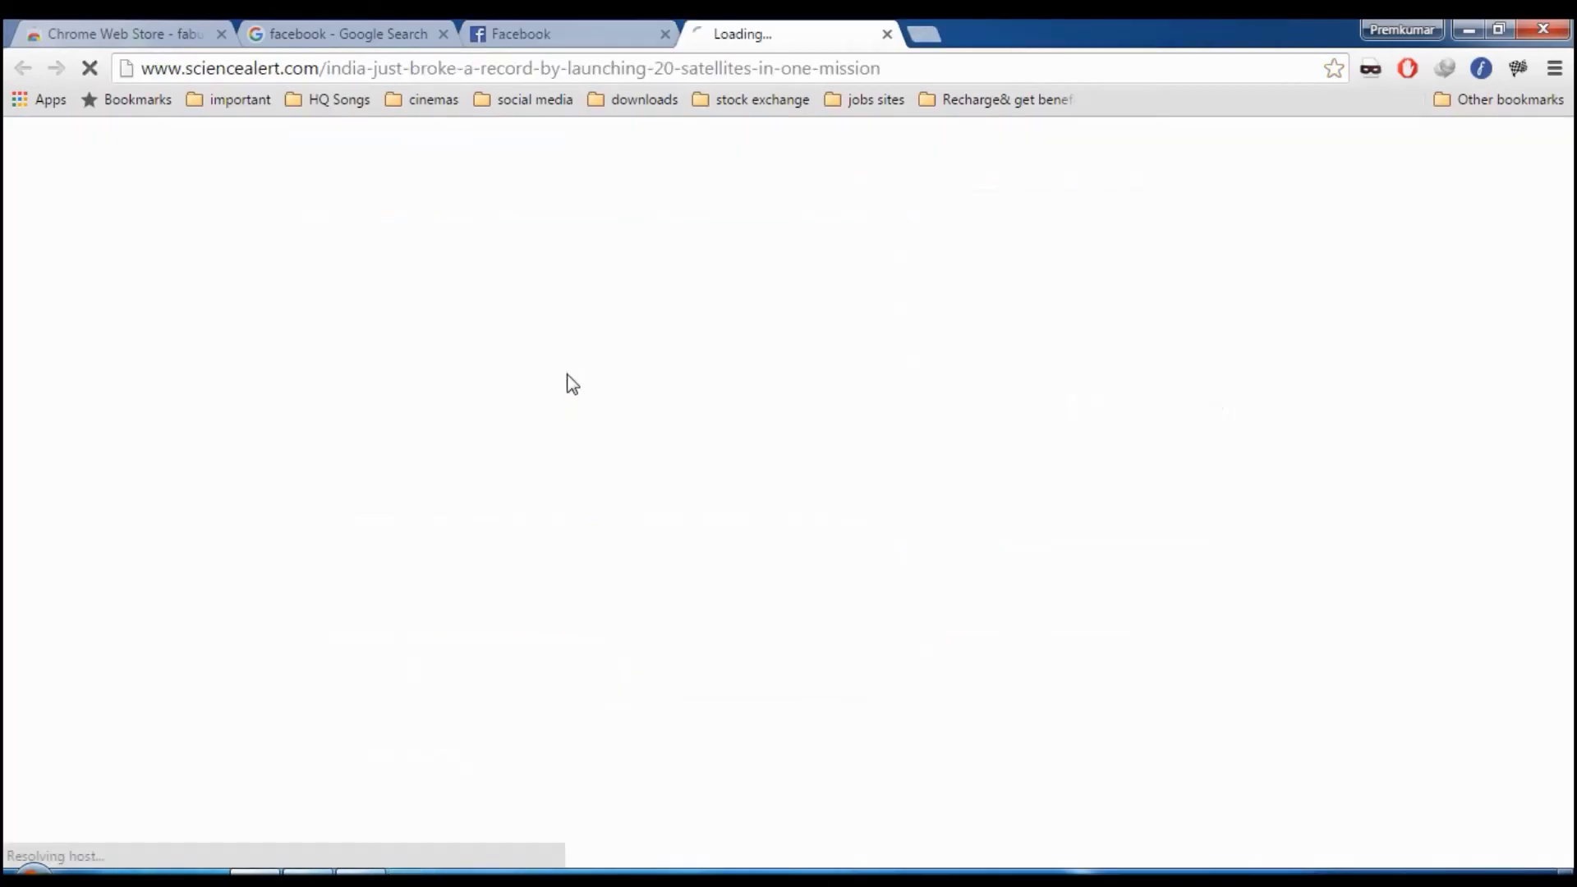
Close the ScienceAlert article and preview the page card of the birthday post's author in the Facebook feed
{"action": "left_click", "coordinate": [887, 34]}
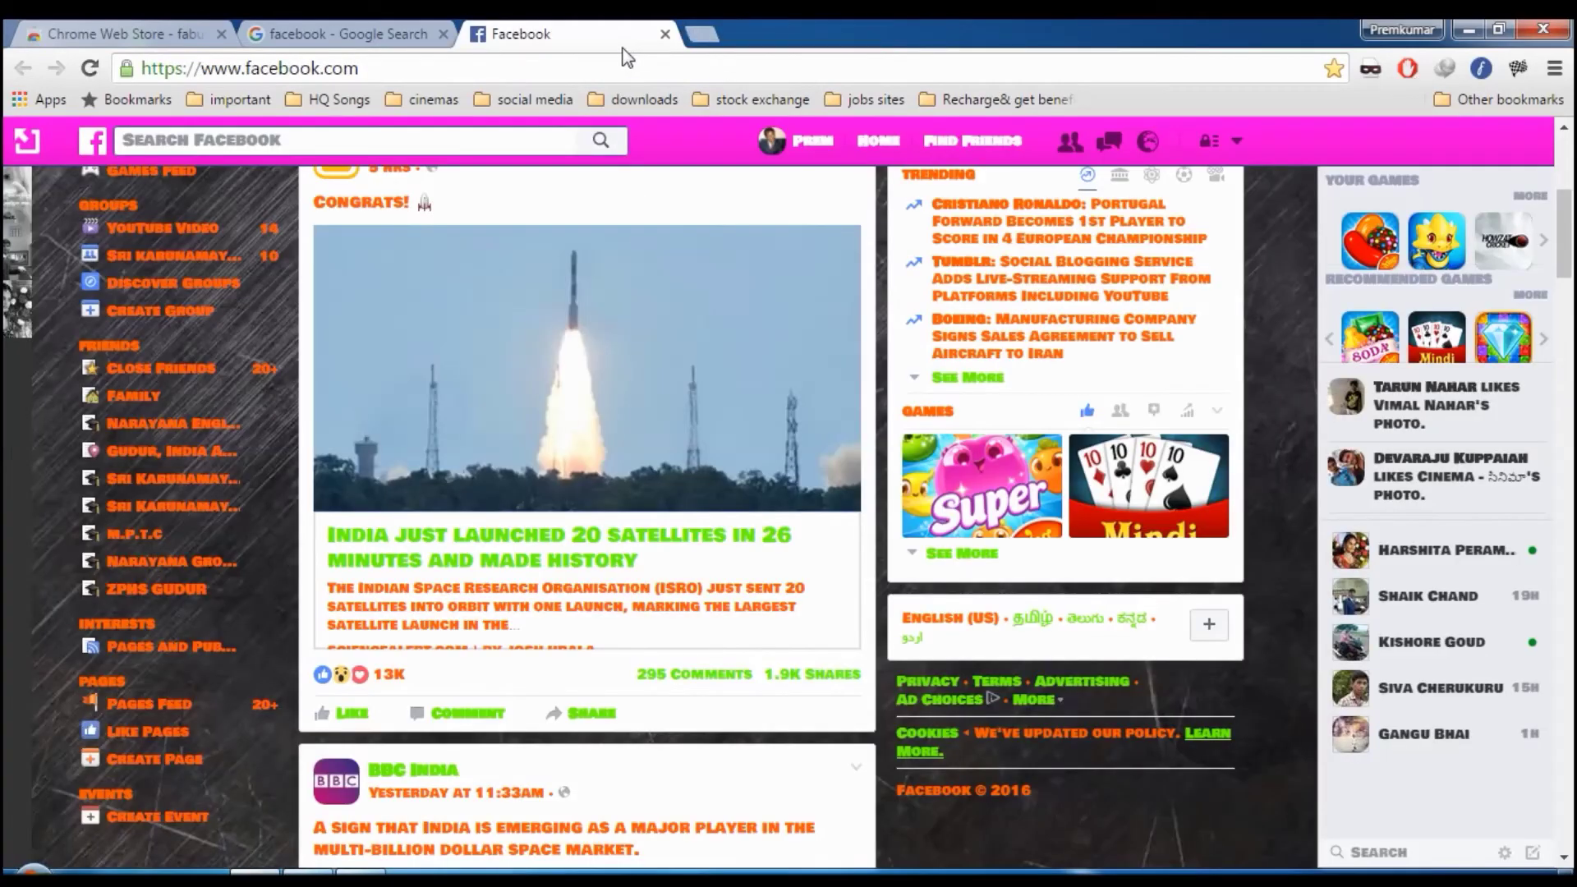
{"action": "scroll", "coordinate": [460, 427], "scroll_direction": "up", "scroll_amount": 5}
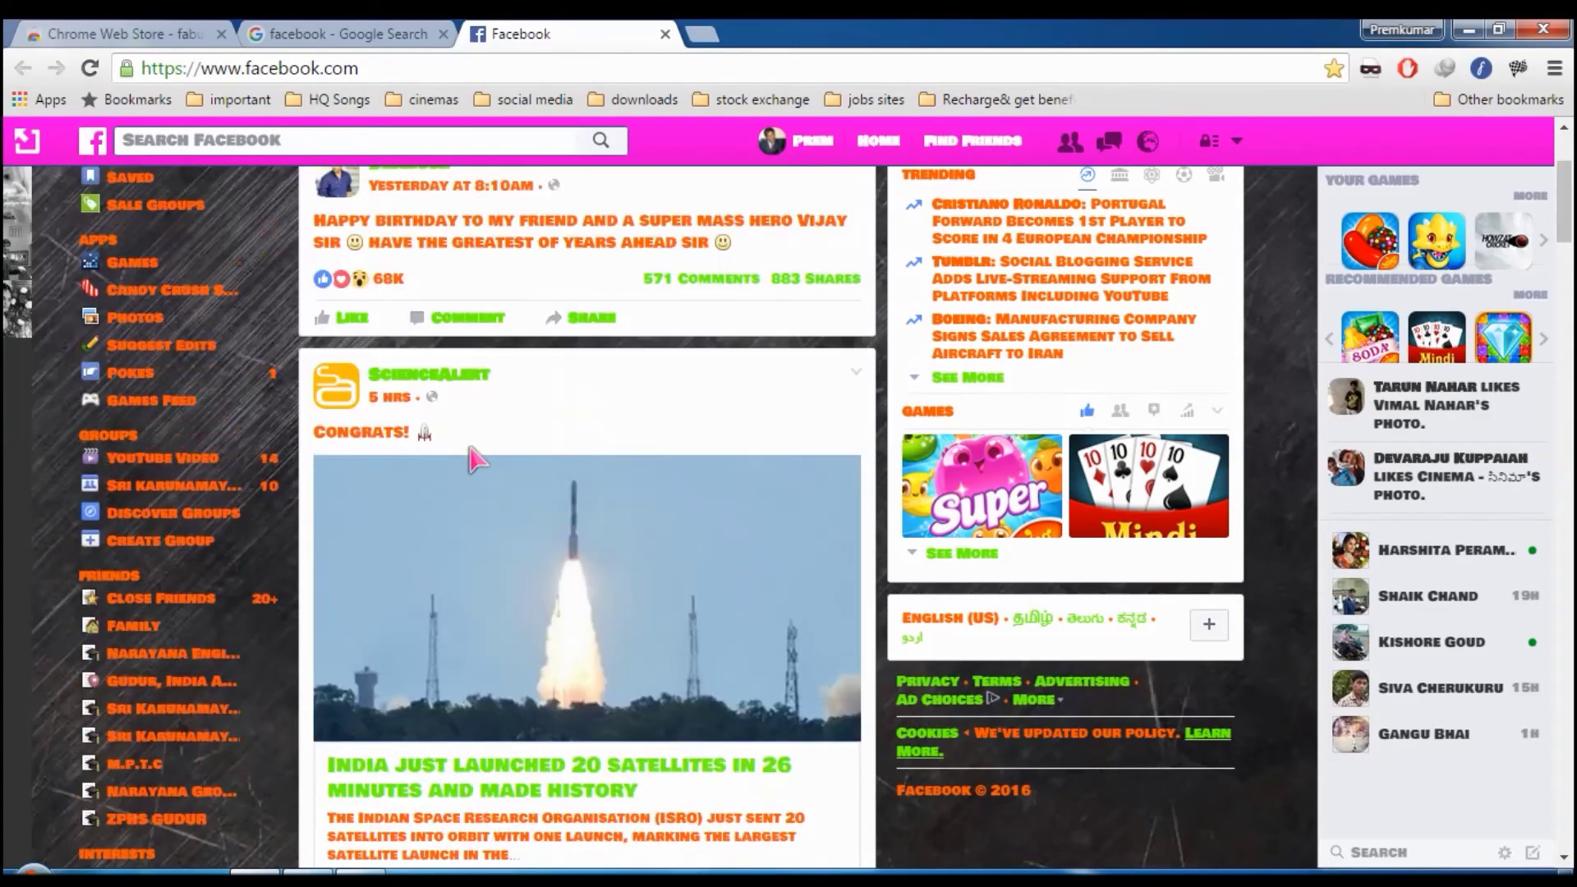
{"action": "mouse_move", "coordinate": [336, 420]}
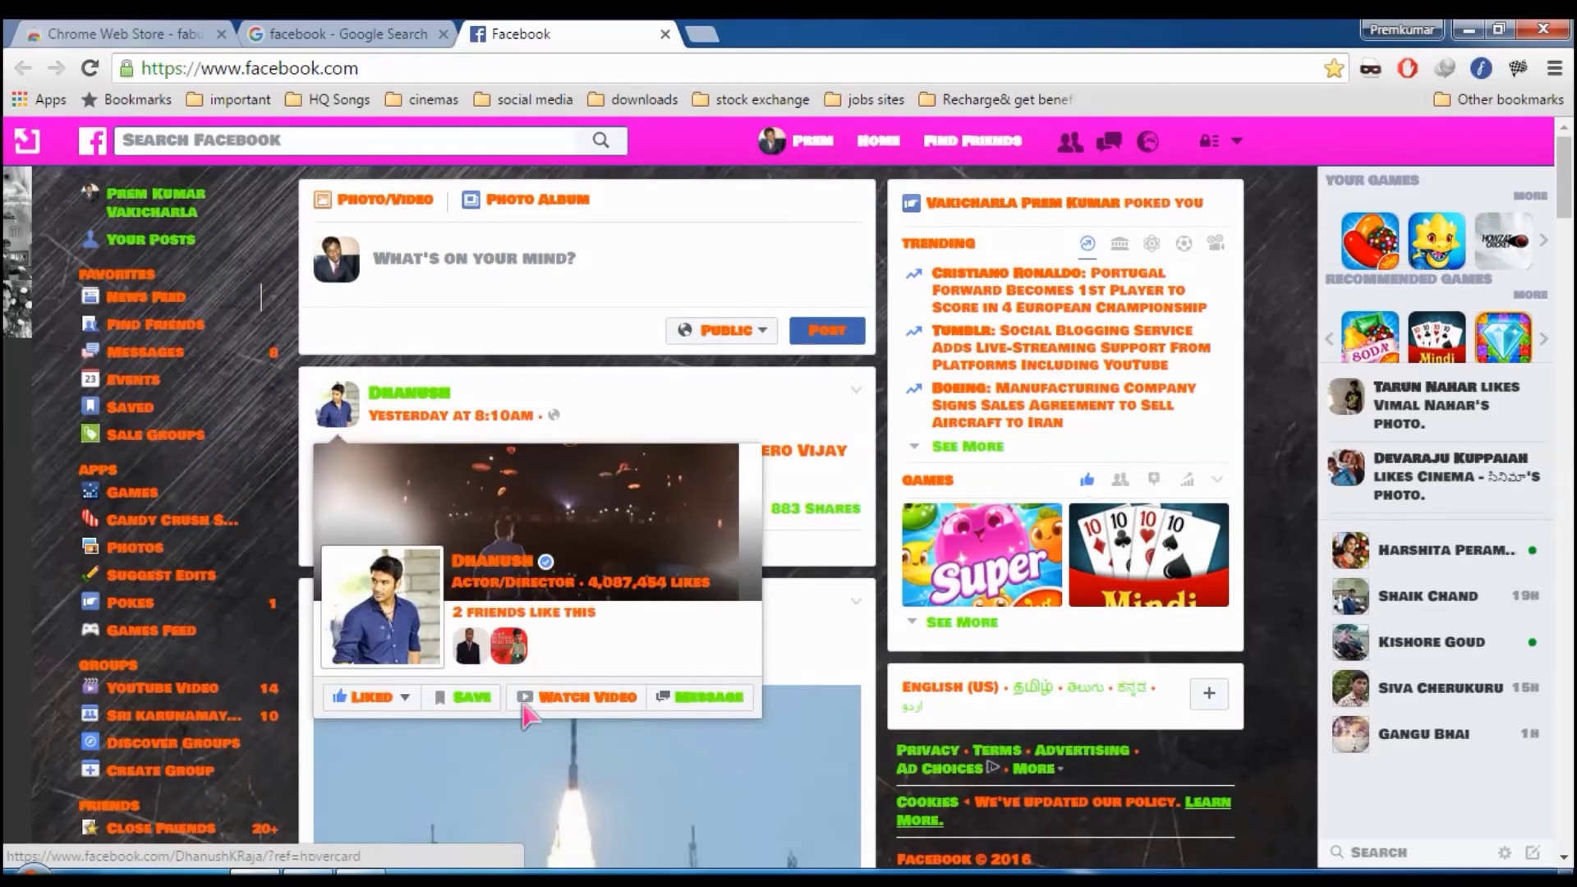
{"action": "scroll", "coordinate": [595, 622], "scroll_direction": "down", "scroll_amount": 3}
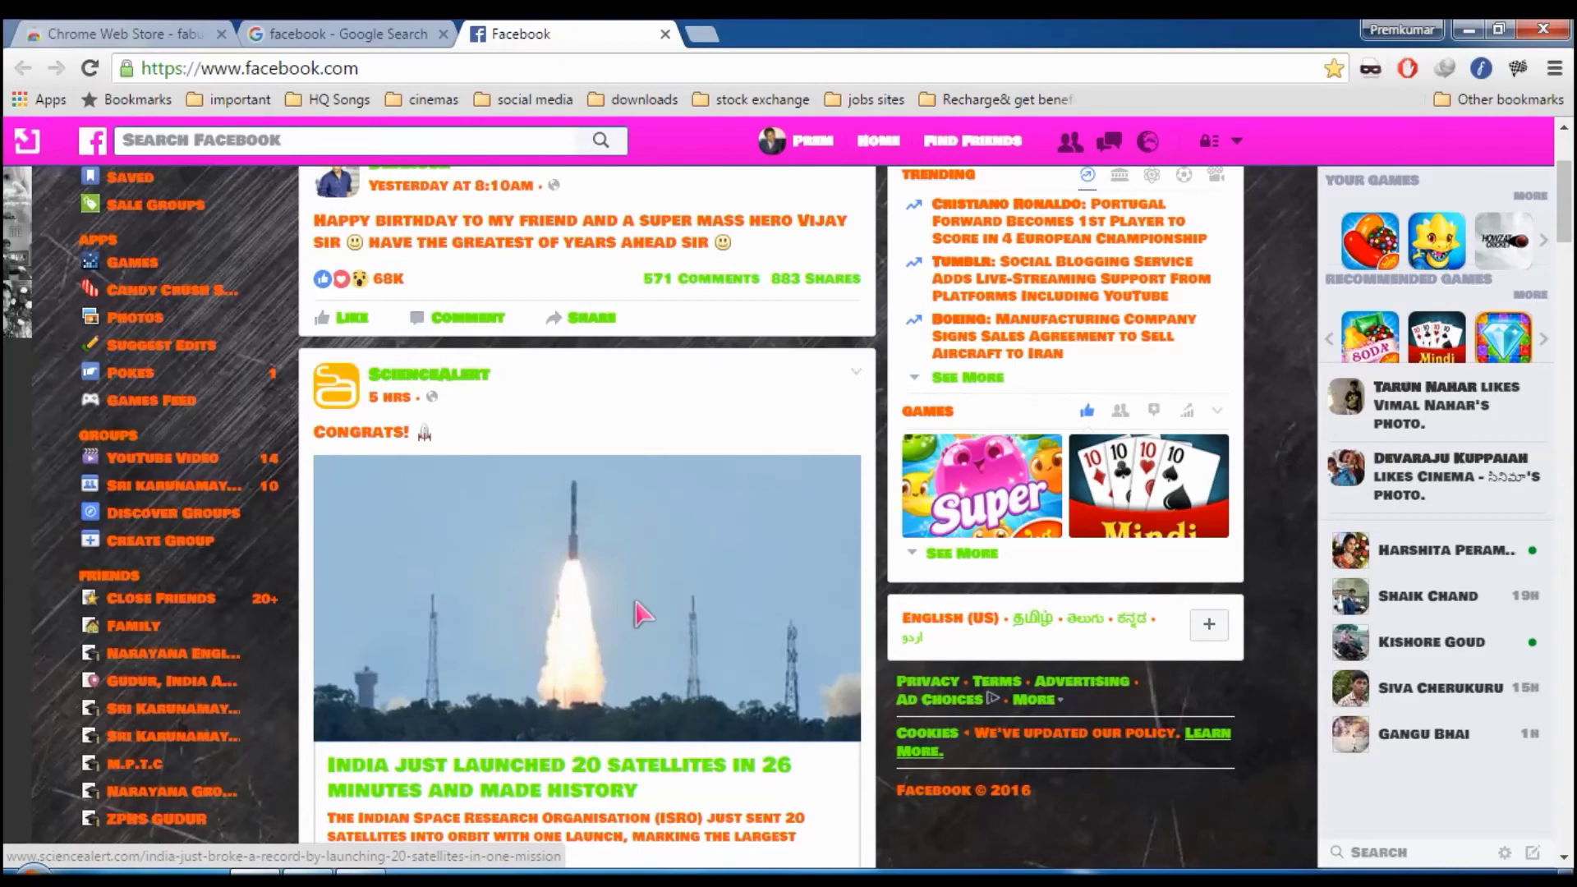
Reopen the Fabulous settings and set the Photo Zoom theme to light
{"action": "left_click", "coordinate": [1480, 67]}
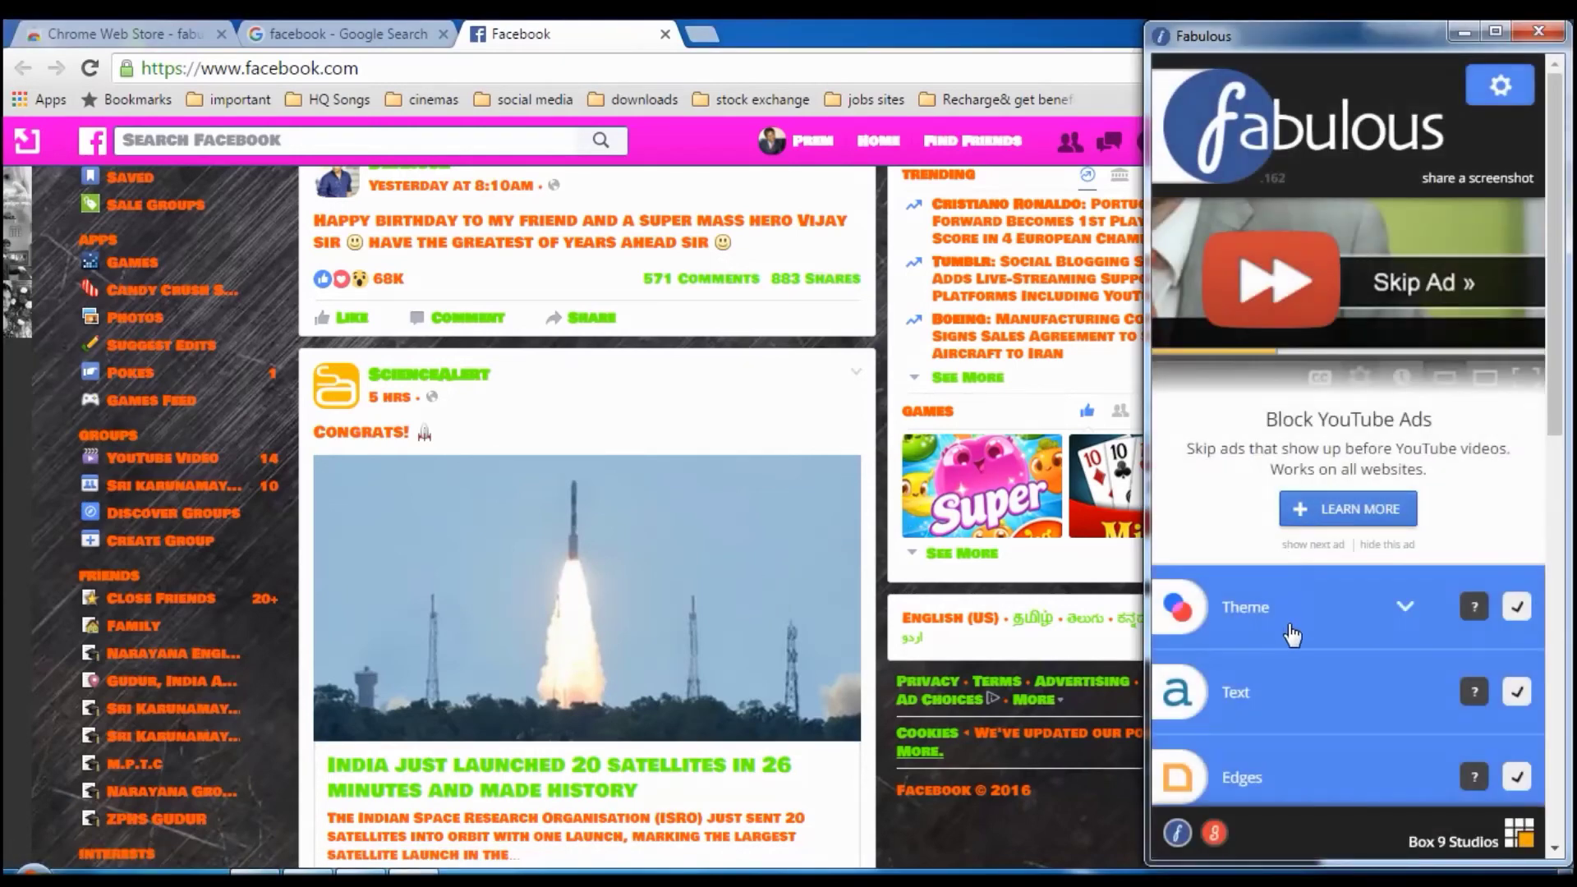
{"action": "scroll", "coordinate": [1291, 627], "scroll_direction": "down", "scroll_amount": 10}
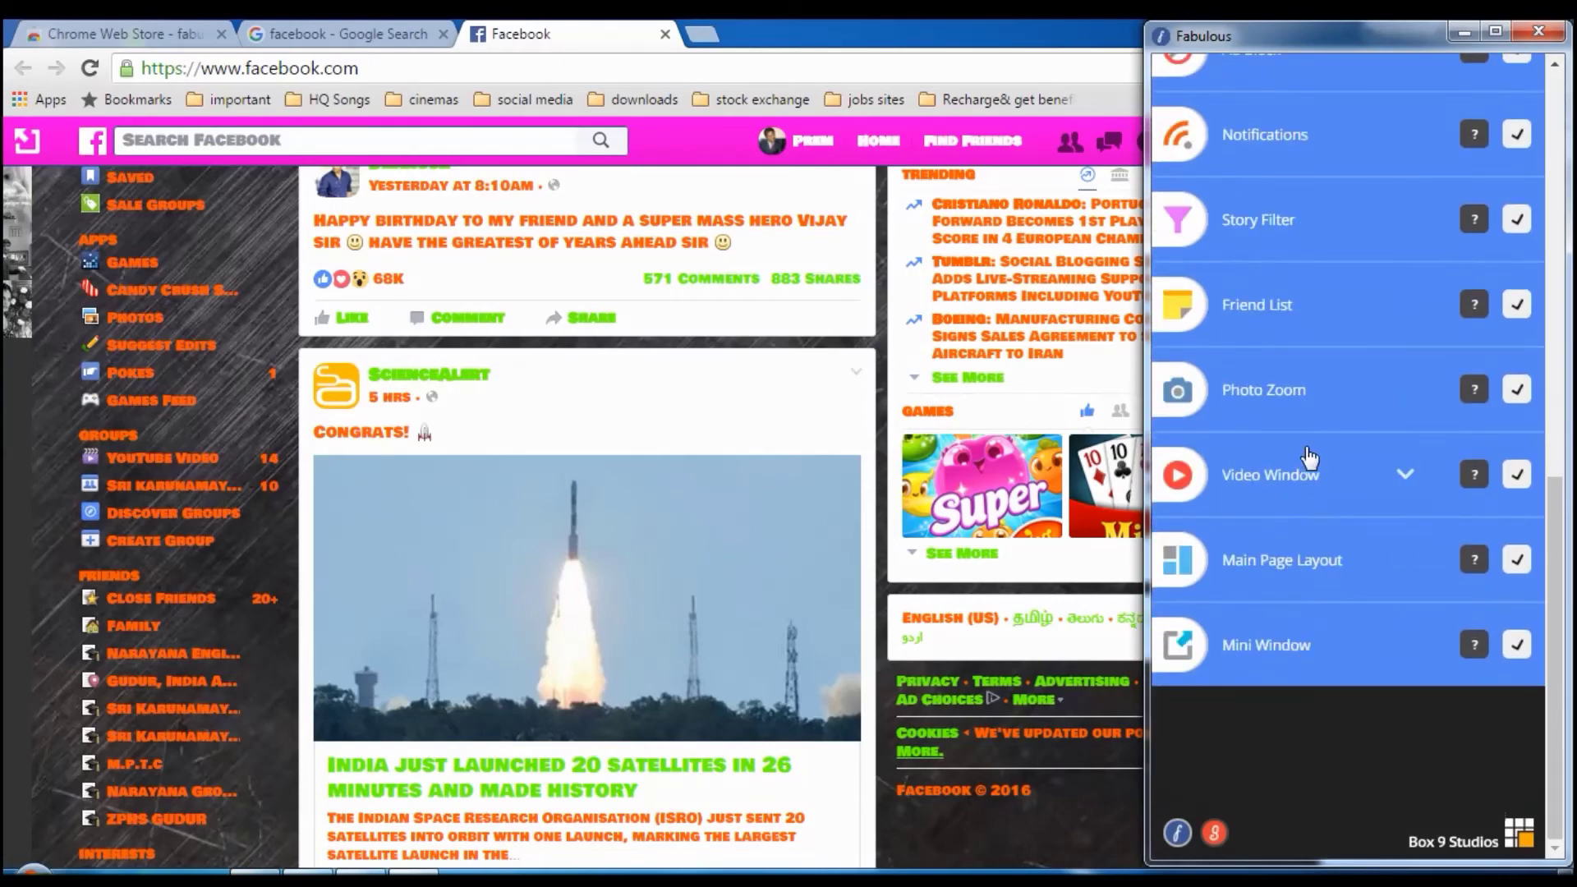
{"action": "left_click", "coordinate": [1295, 394]}
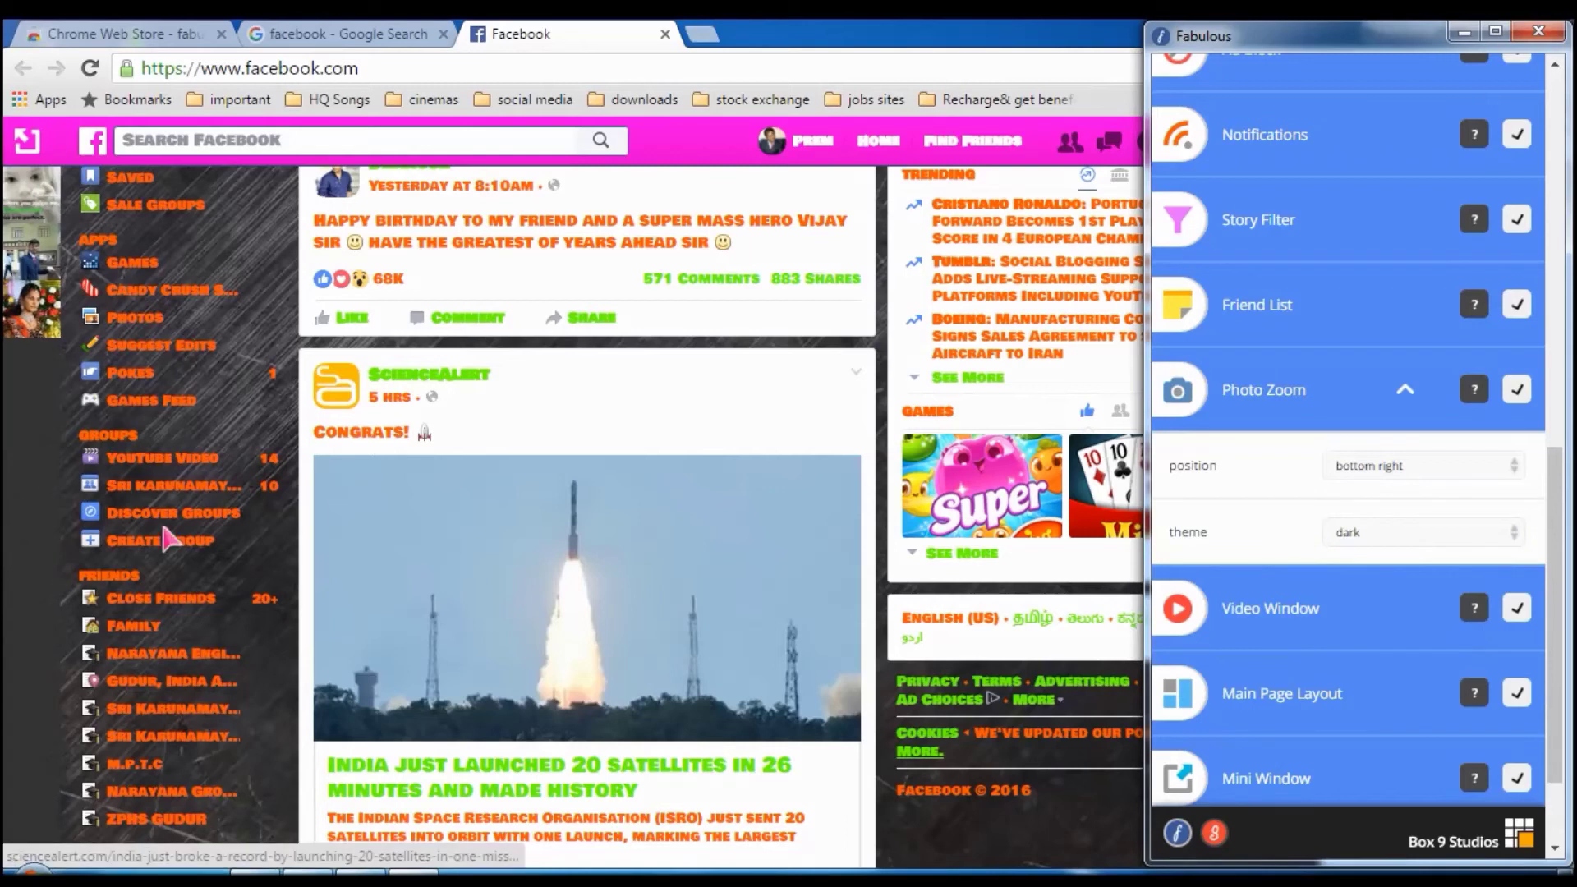
{"action": "left_click", "coordinate": [1388, 534]}
{"action": "left_click", "coordinate": [1374, 573]}
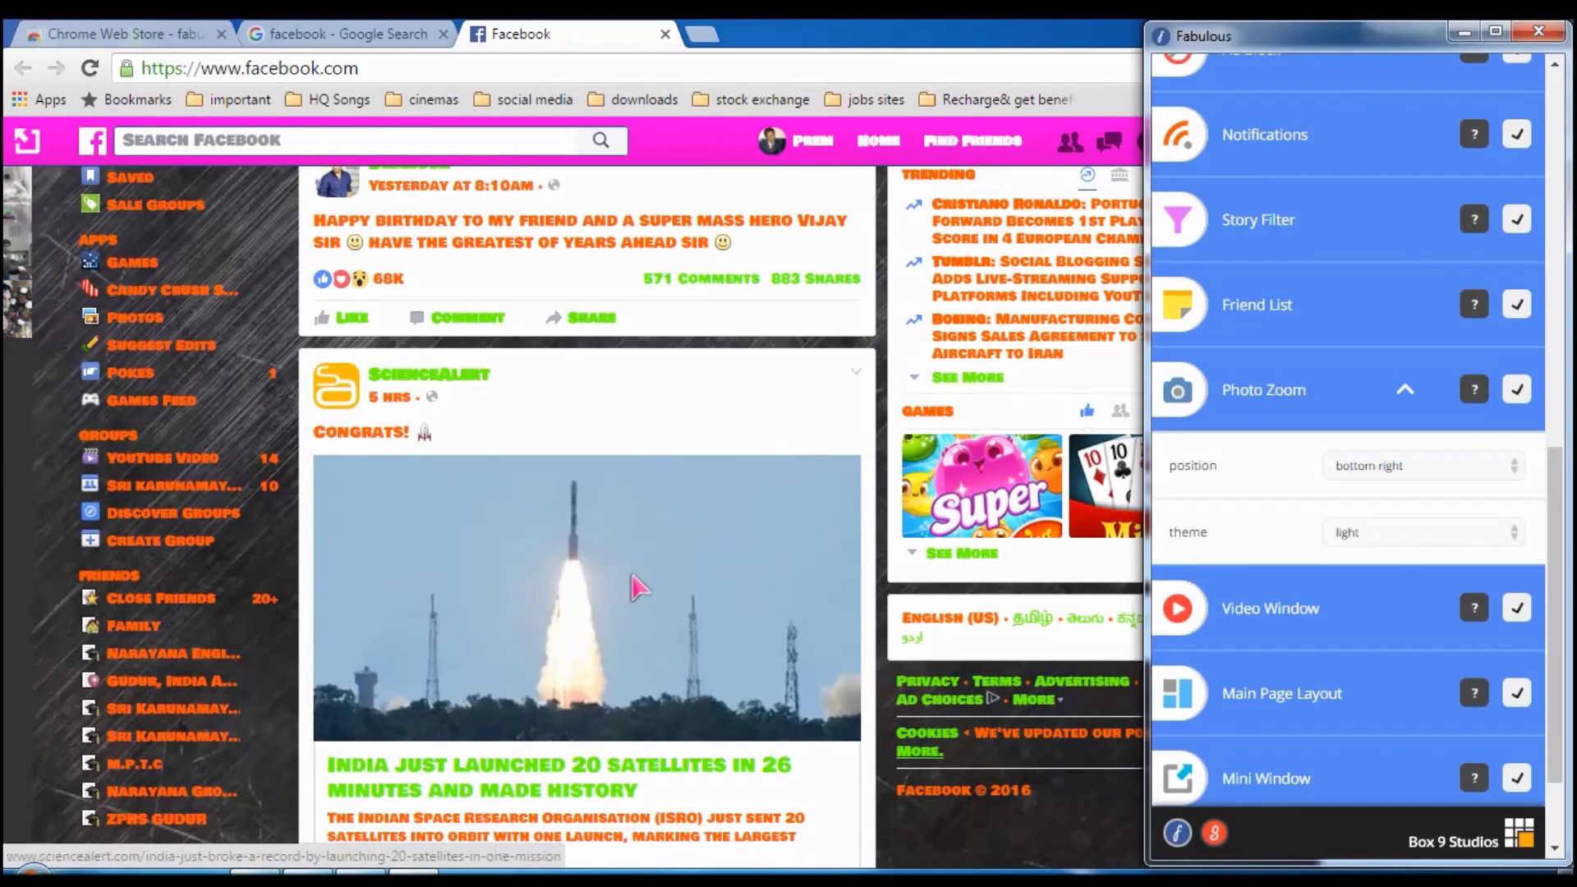
Switch Photo Zoom off and on again, and test it on the pictures in the feed
{"action": "left_click", "coordinate": [1517, 392]}
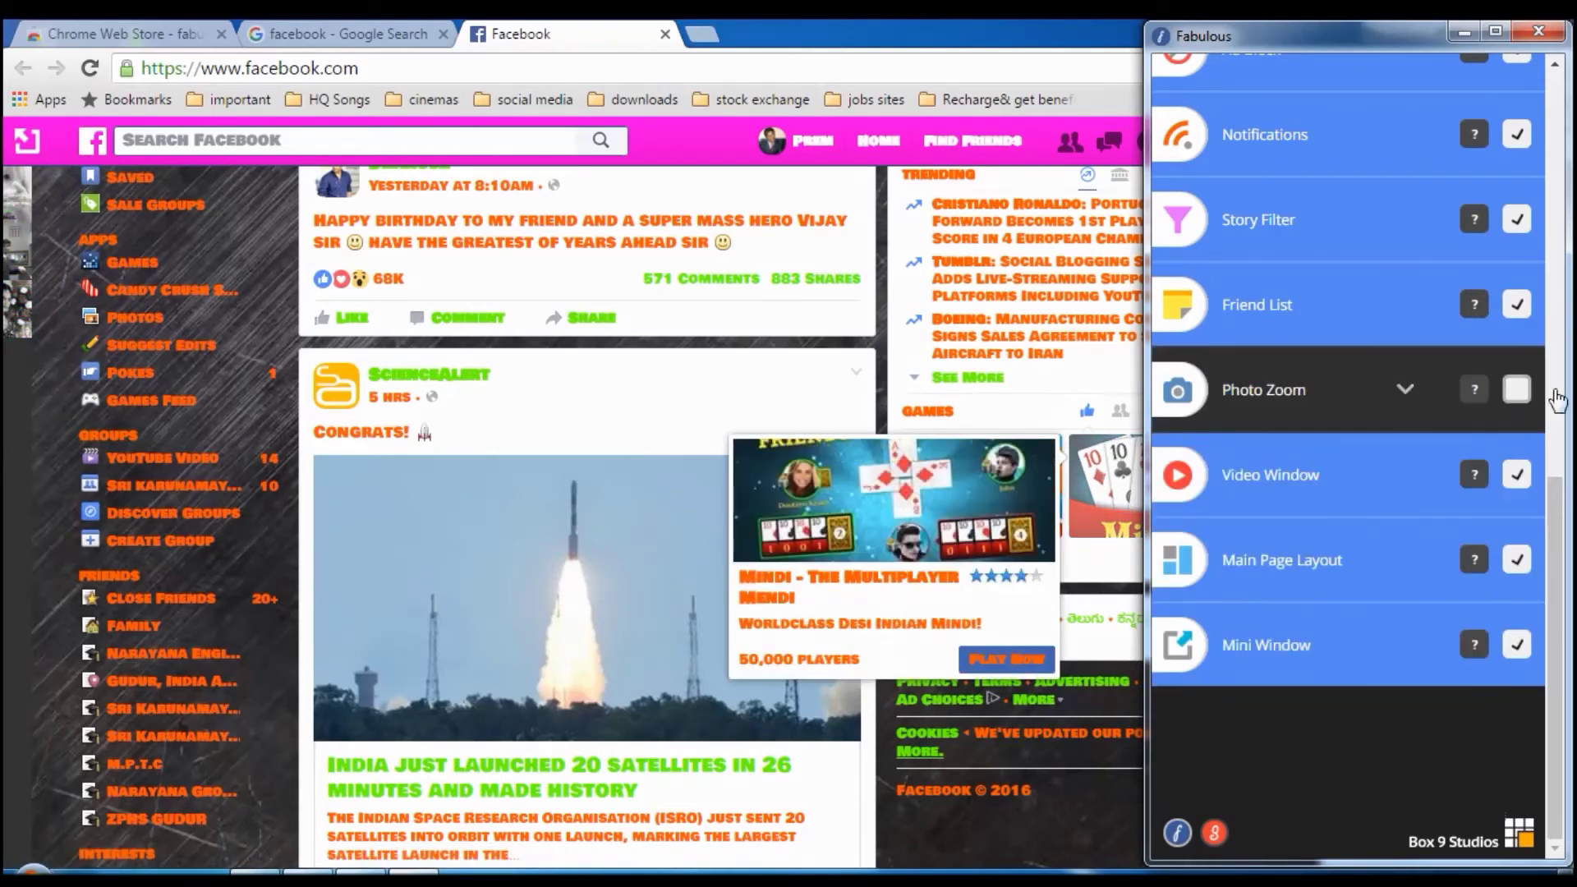
{"action": "left_click", "coordinate": [1514, 391]}
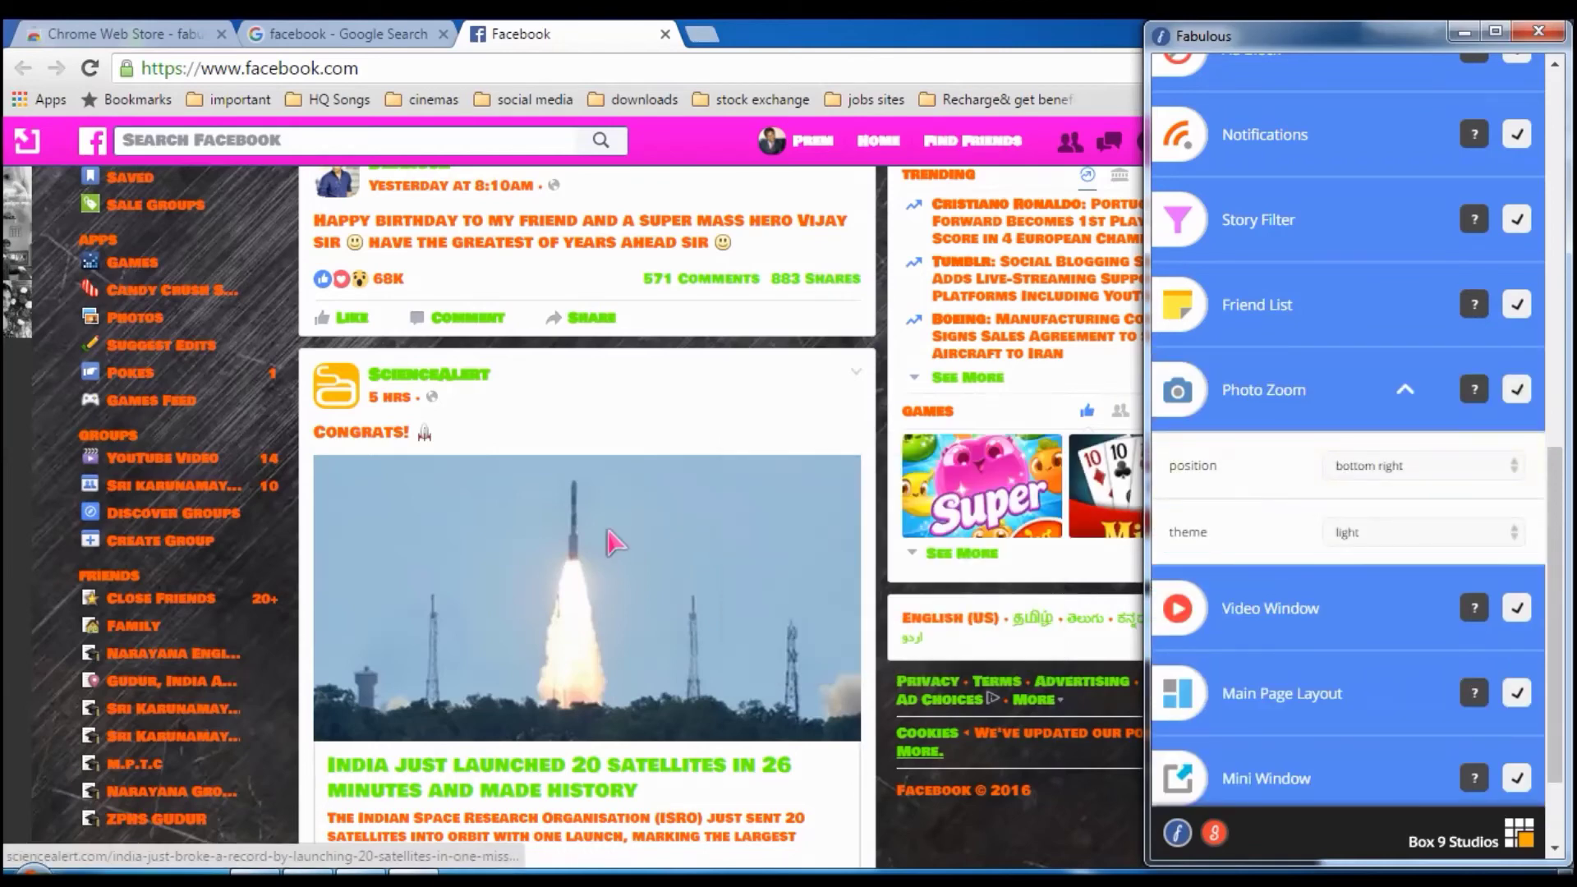
{"action": "scroll", "coordinate": [651, 589], "scroll_direction": "down", "scroll_amount": 12}
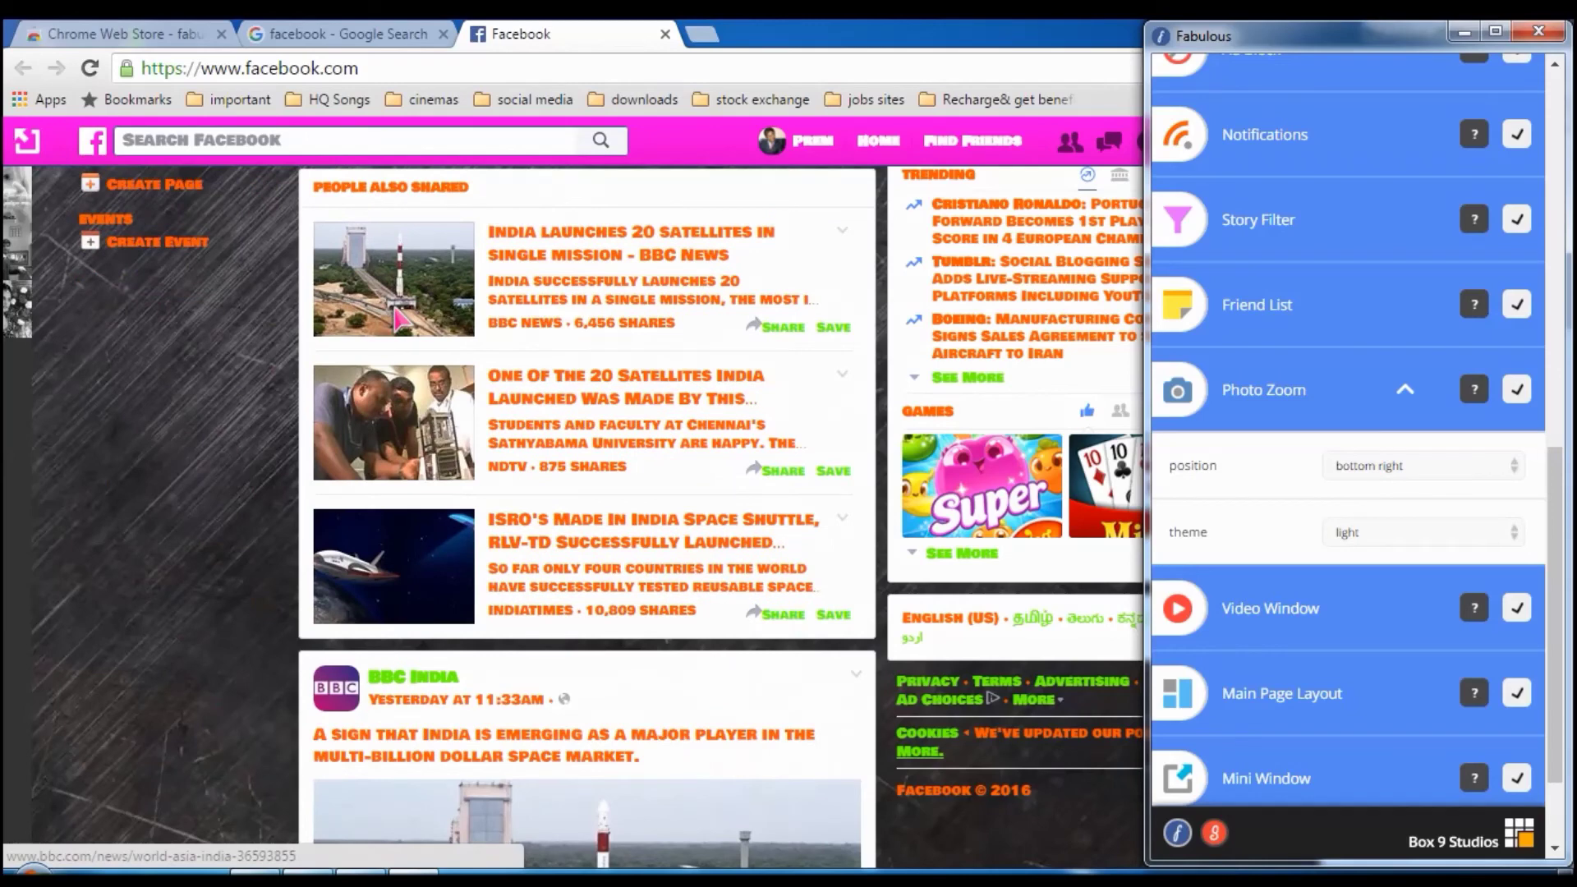
Set the Photo Zoom position to automatic and collapse its options
{"action": "left_click", "coordinate": [1413, 466]}
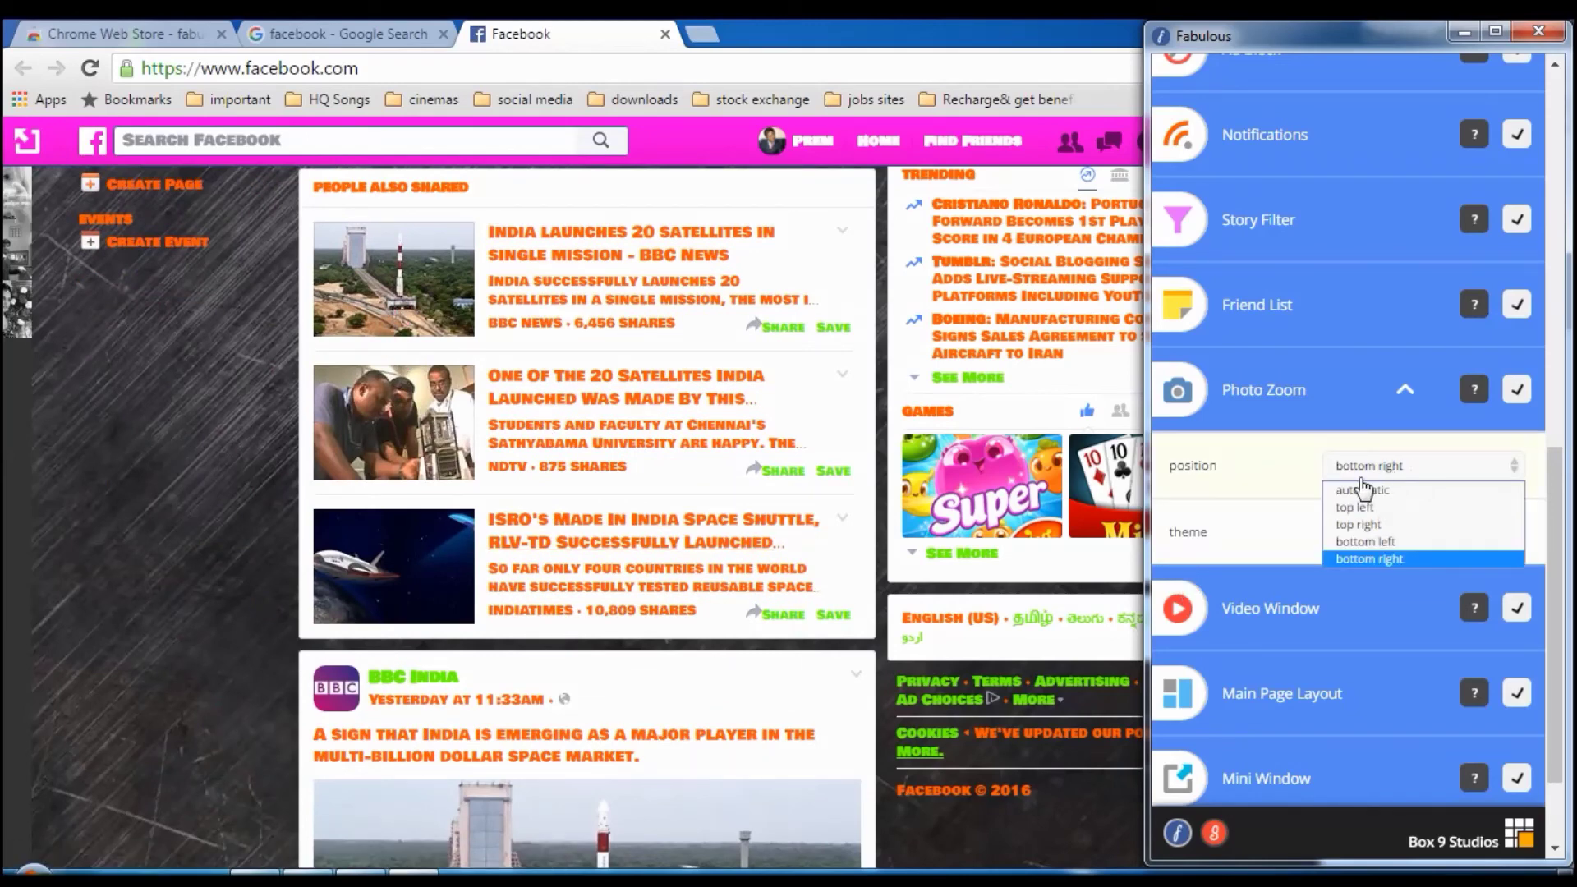
{"action": "left_click", "coordinate": [1363, 489]}
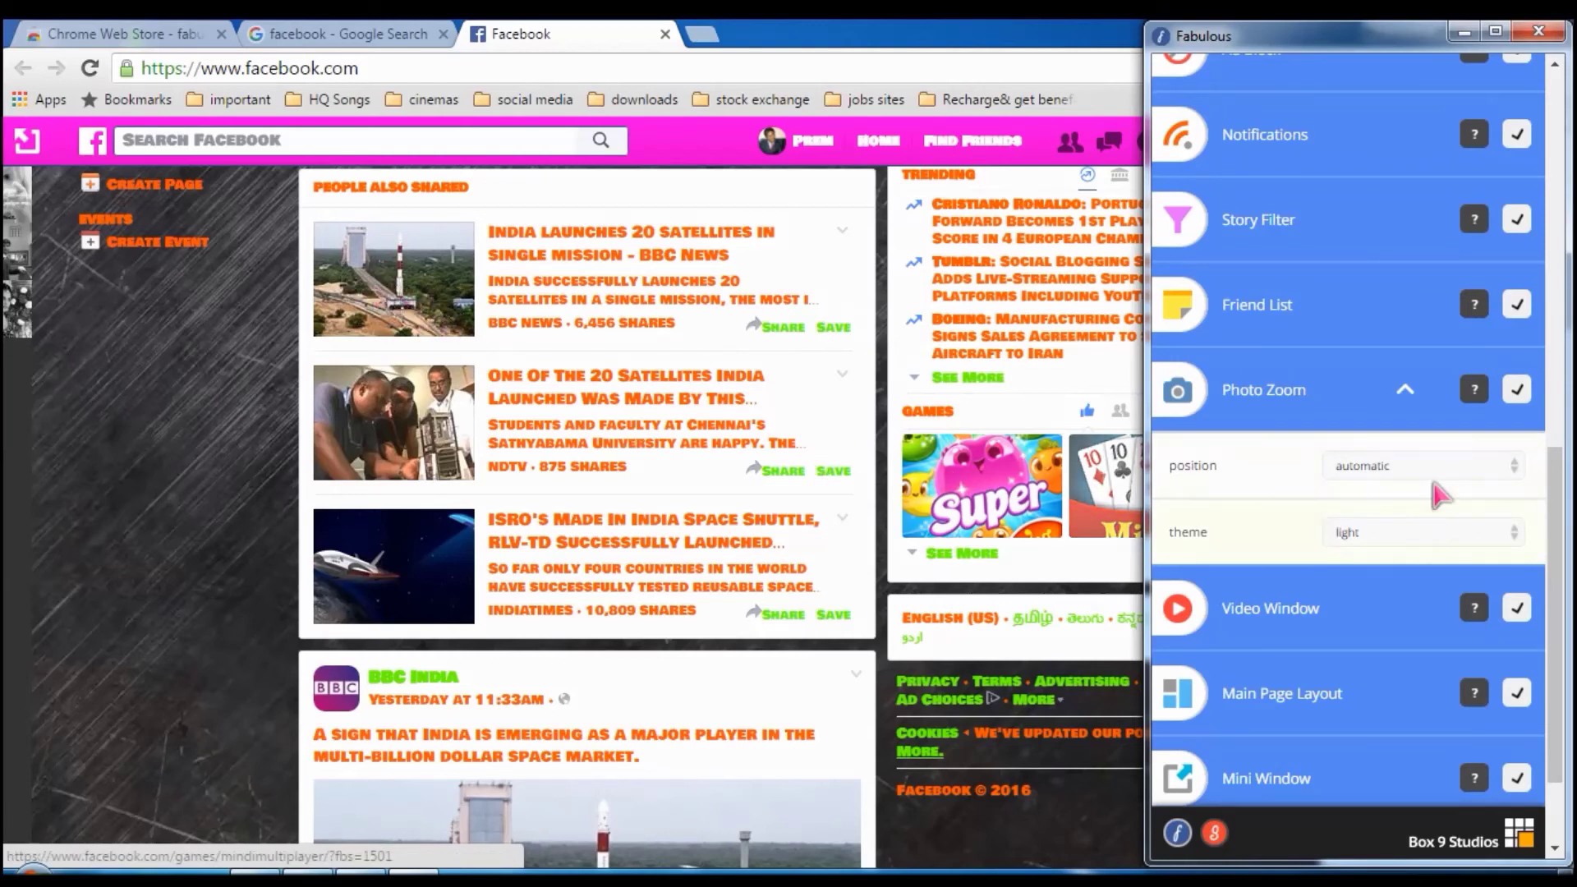
{"action": "left_click", "coordinate": [1406, 393]}
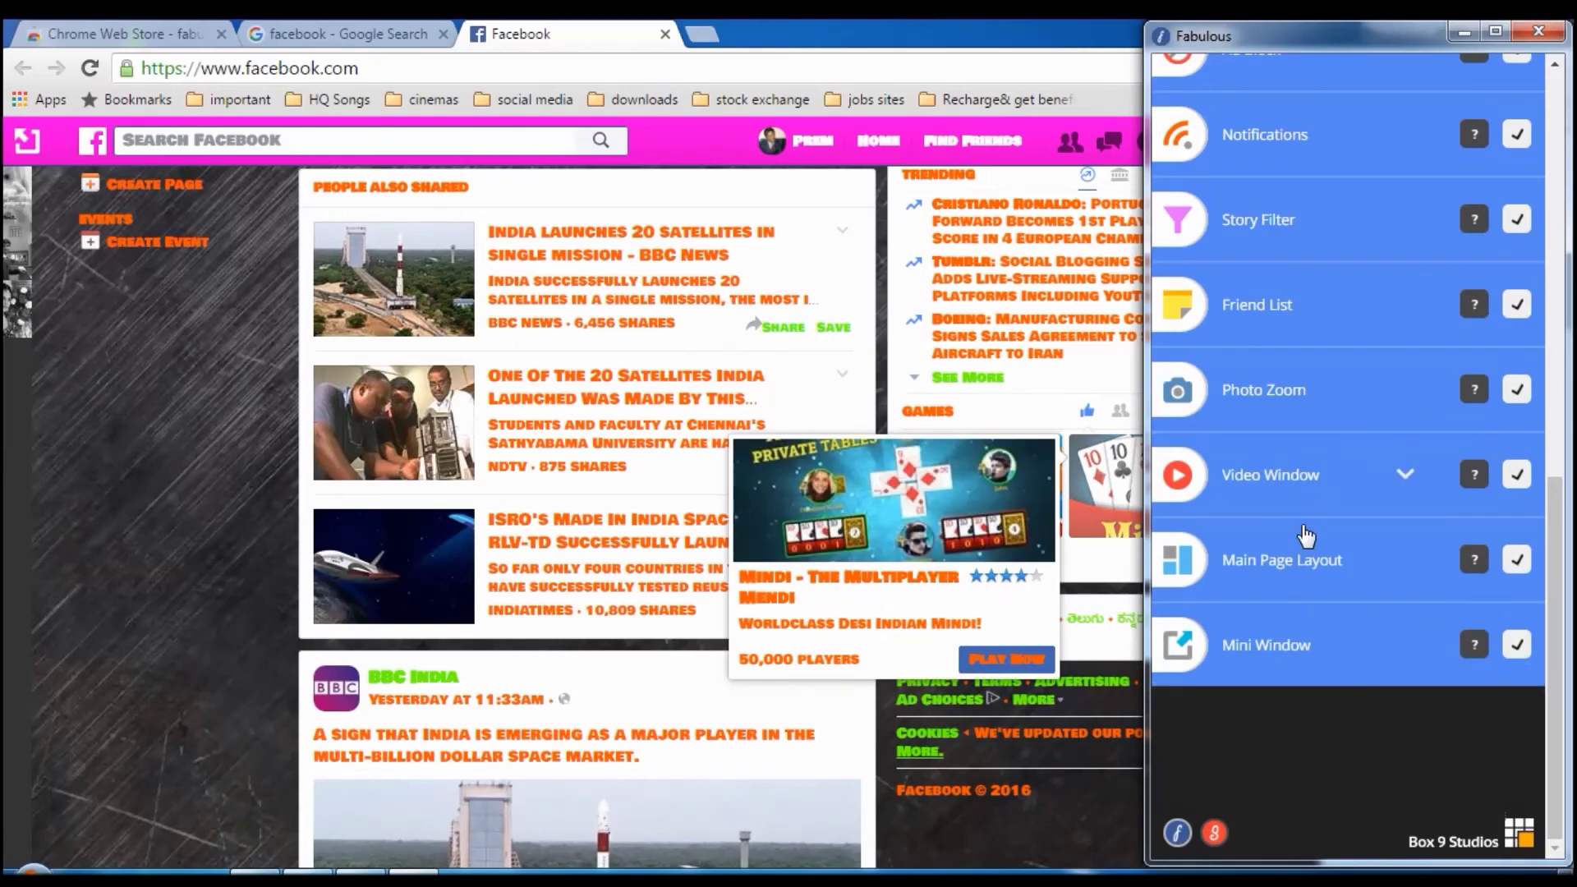
Examine the Mini Window options, open Facebook in the mini window to view it, and close it
{"action": "left_click", "coordinate": [1280, 661]}
{"action": "scroll", "coordinate": [1230, 705], "scroll_direction": "down", "scroll_amount": 2}
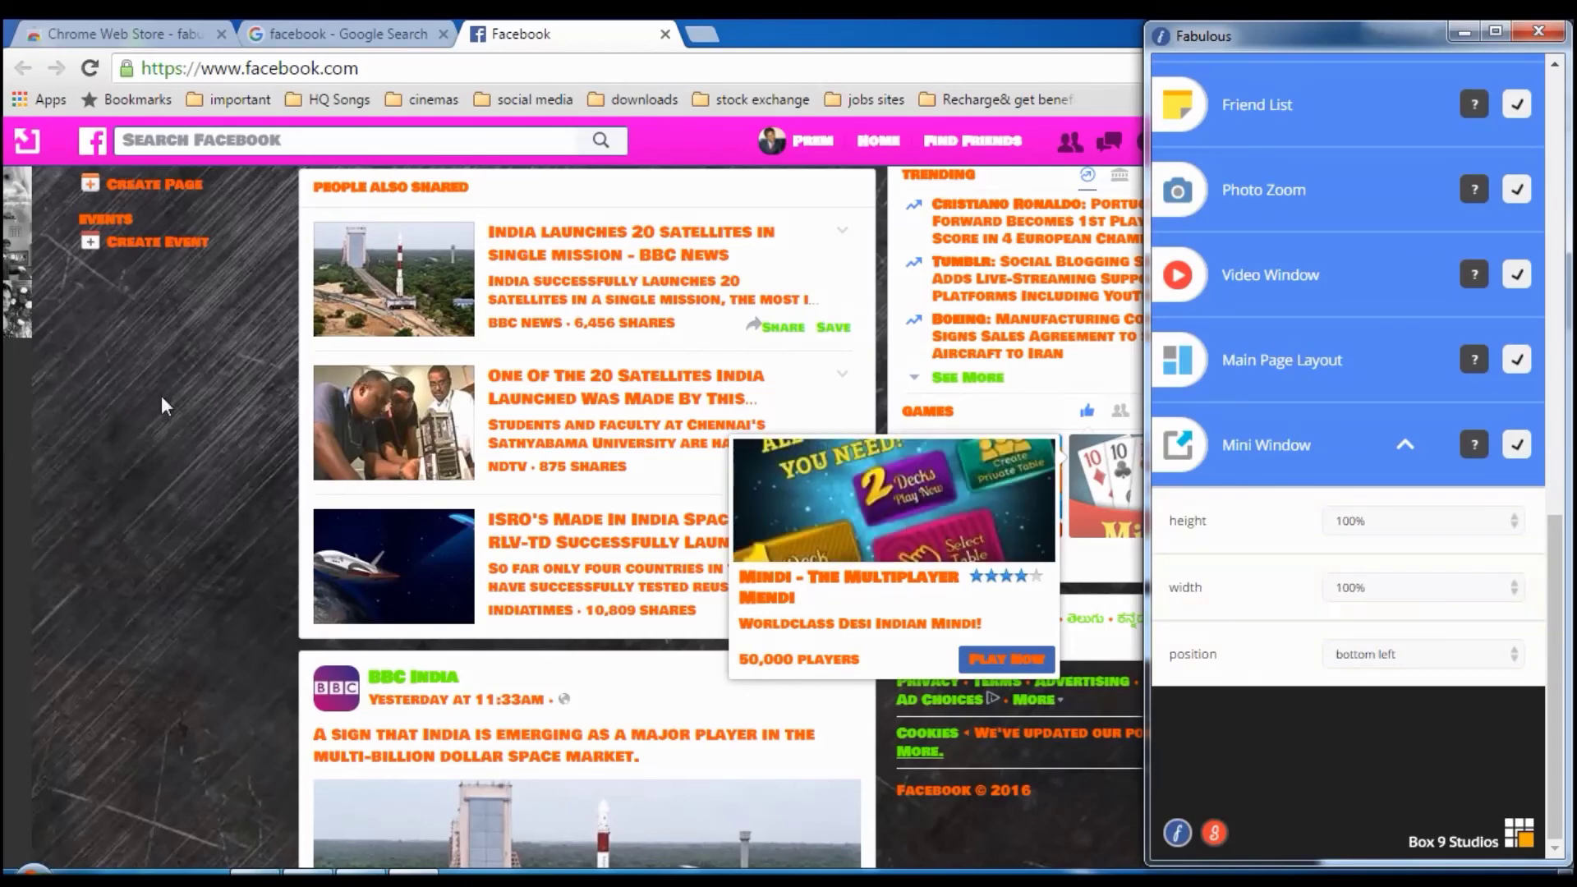
{"action": "left_click", "coordinate": [26, 144]}
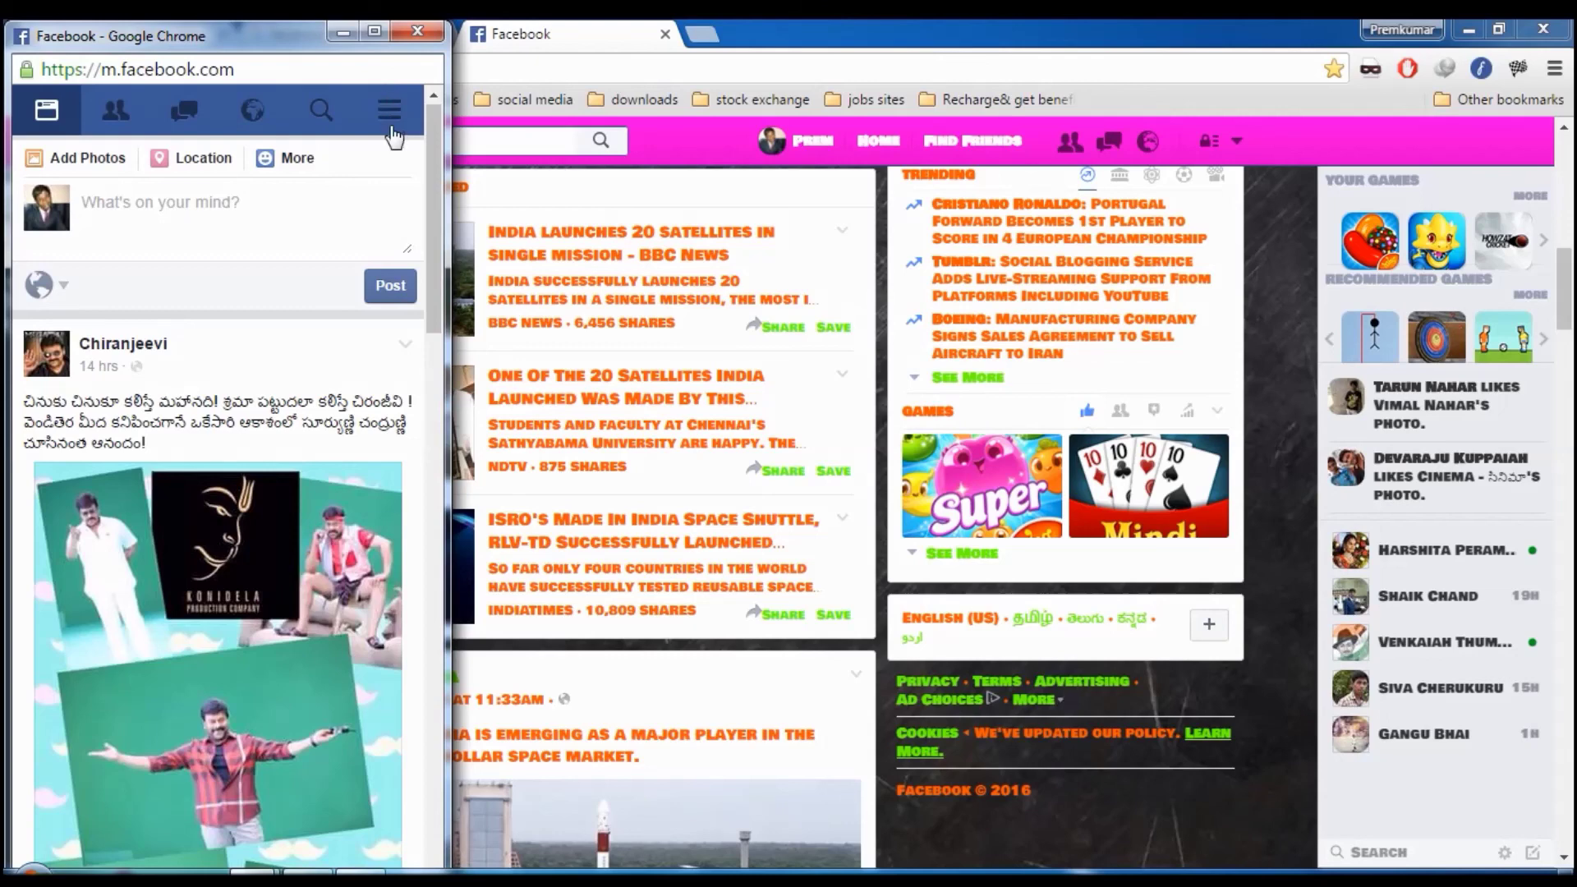
{"action": "left_click", "coordinate": [417, 37]}
Reopen the Fabulous settings, examine the Main Page Layout options, and close the settings window
{"action": "left_click", "coordinate": [1555, 69]}
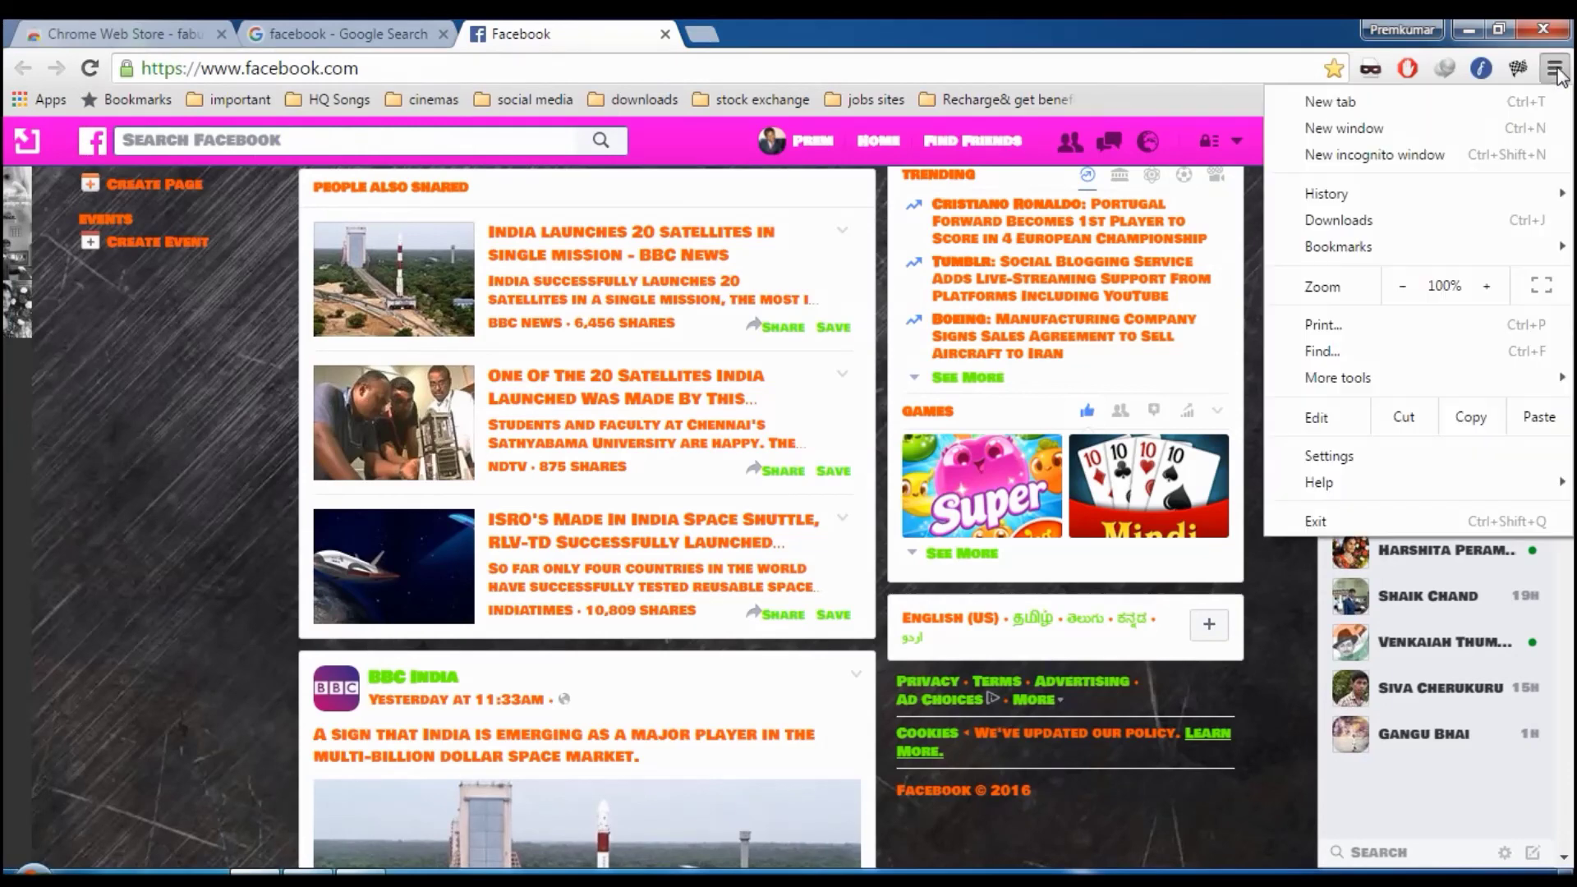
{"action": "left_click", "coordinate": [1481, 68]}
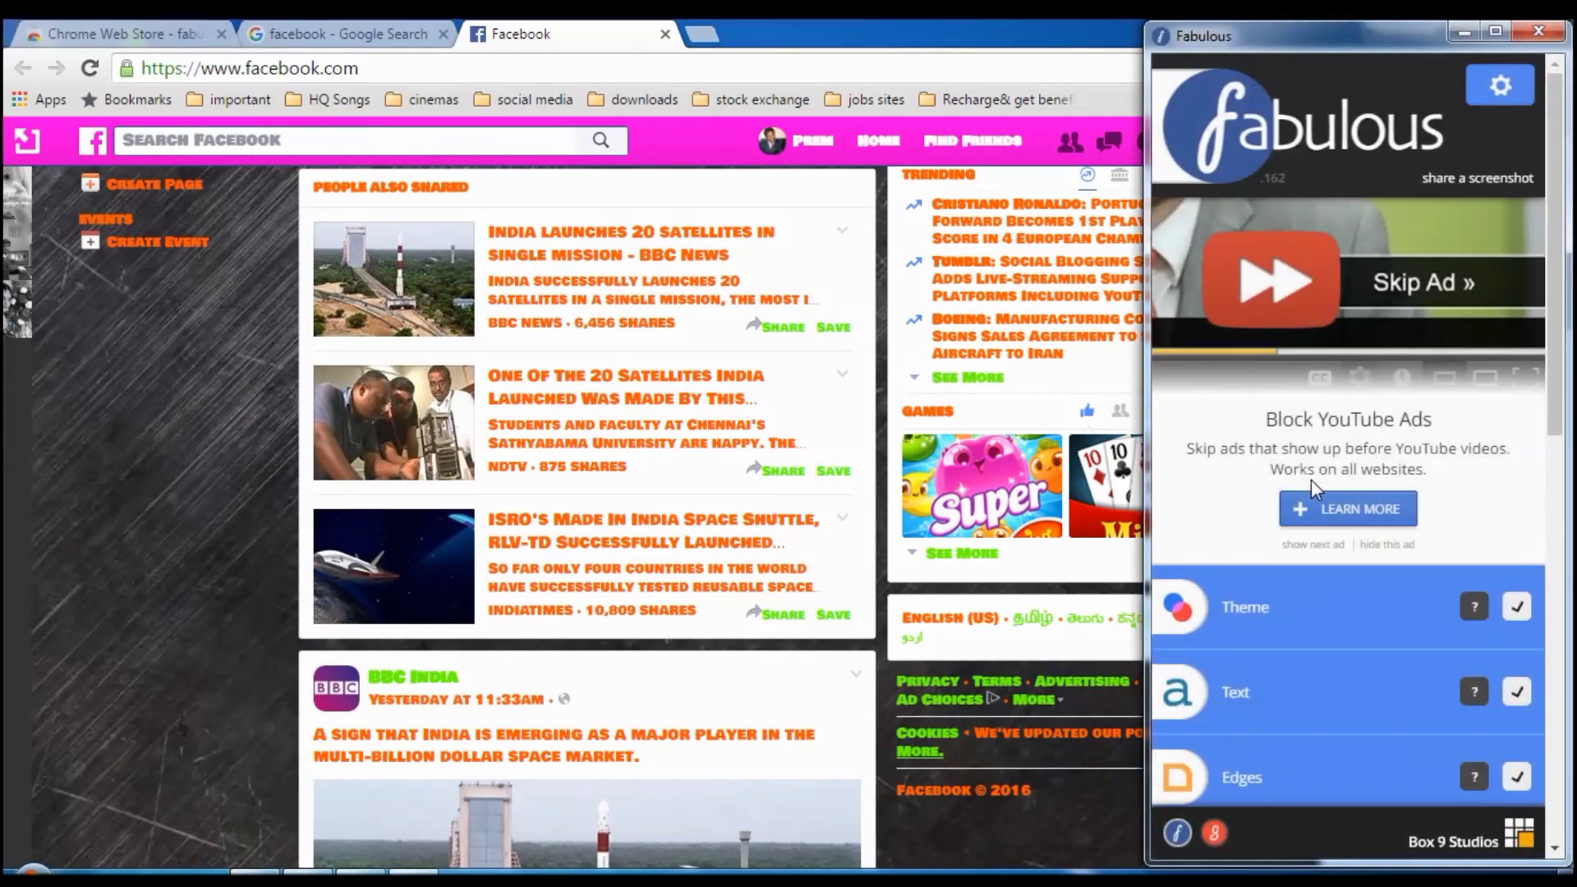
{"action": "scroll", "coordinate": [1279, 581], "scroll_direction": "down", "scroll_amount": 10}
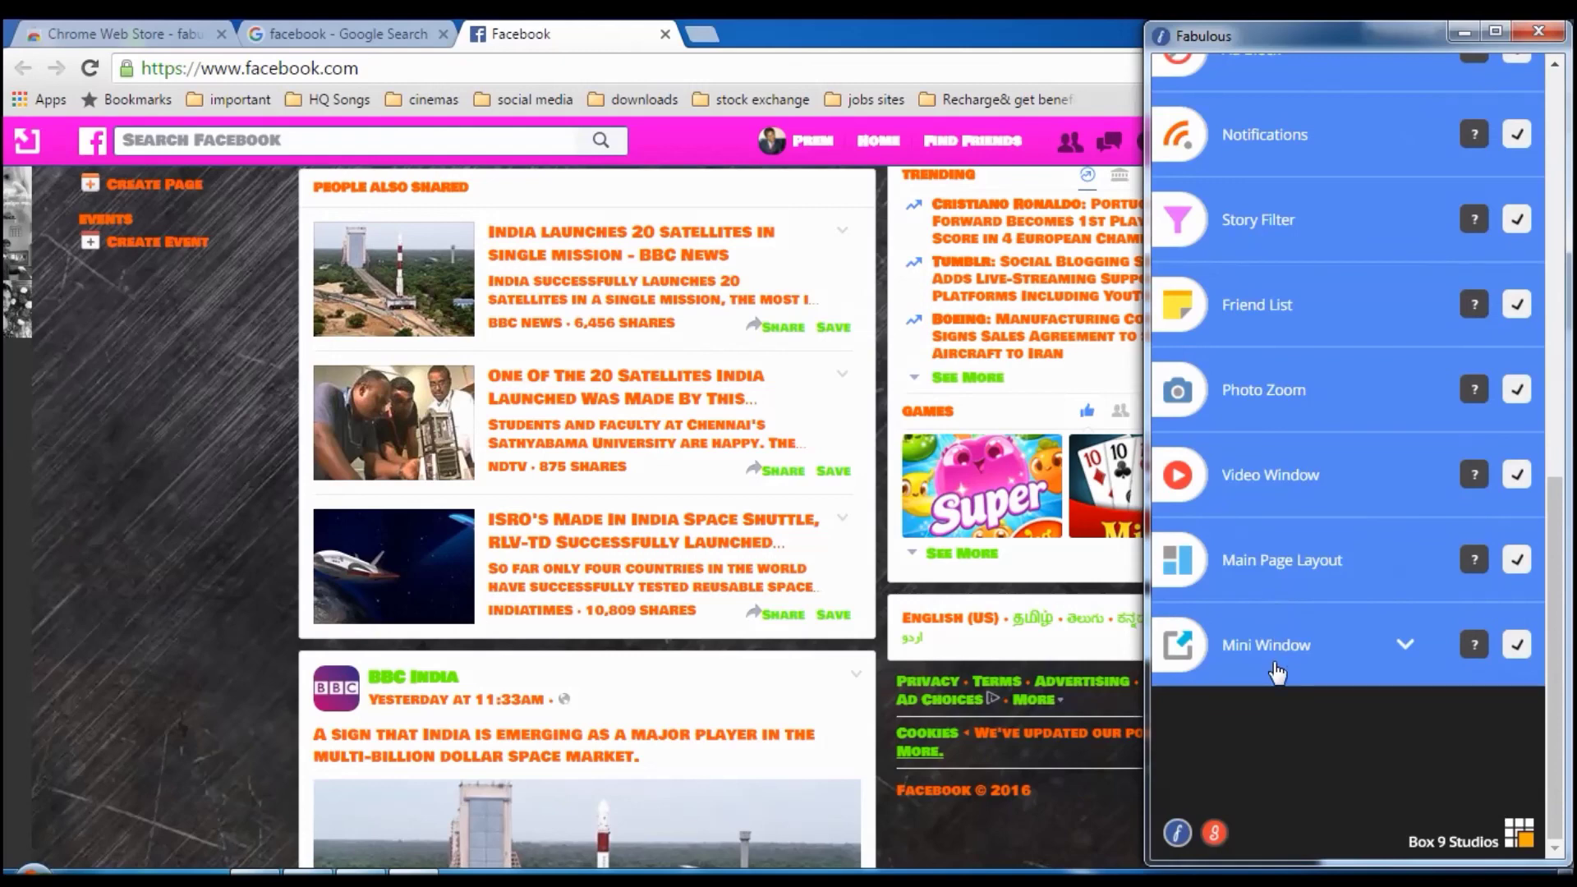
{"action": "left_click", "coordinate": [1312, 566]}
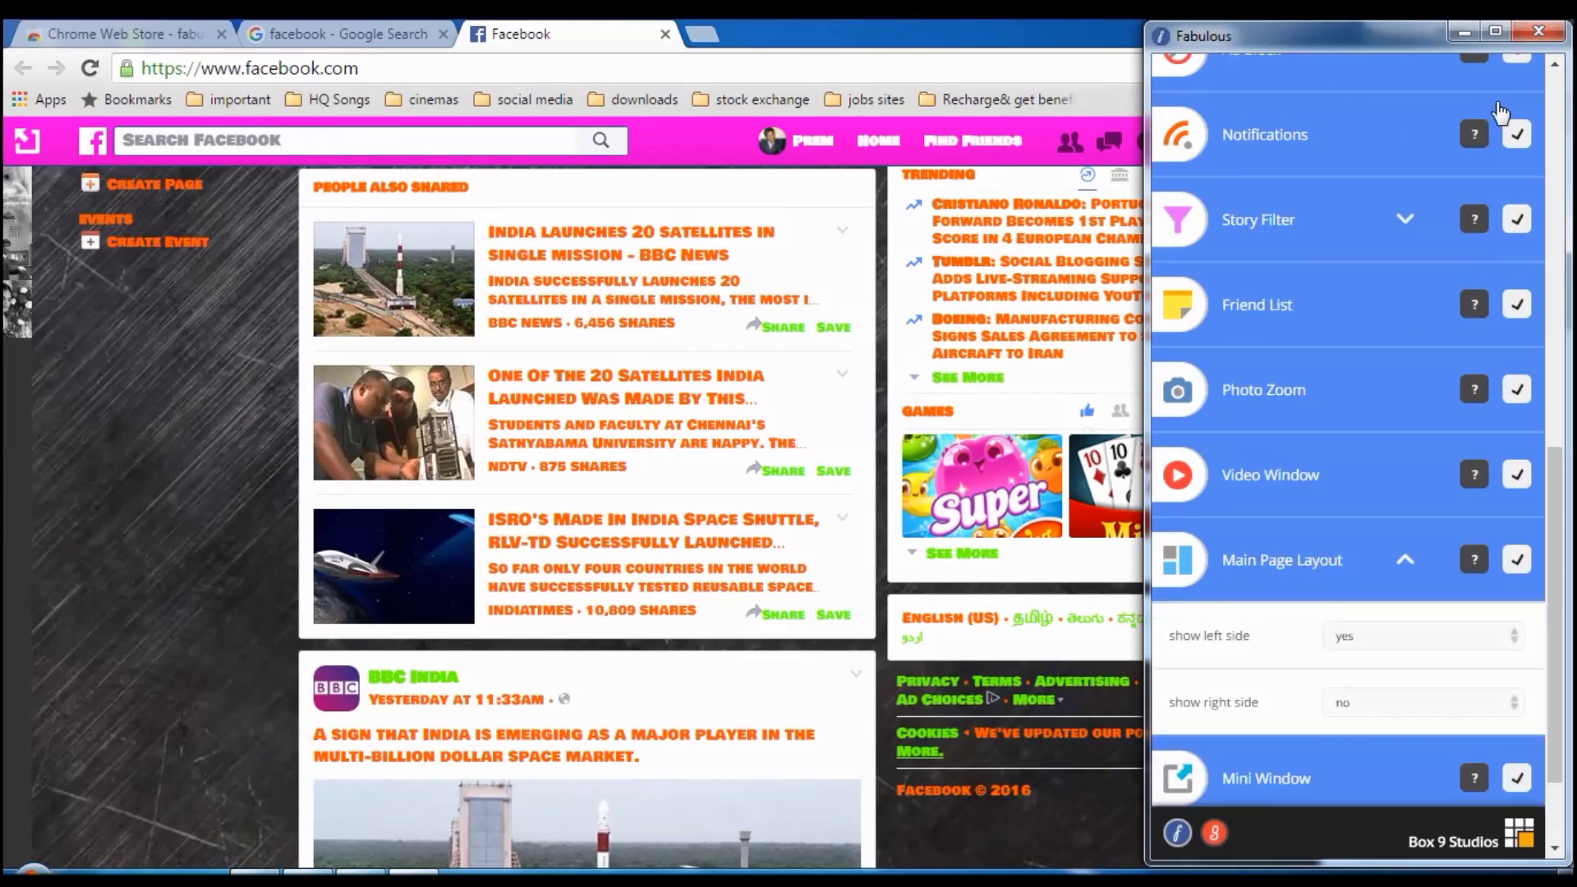
{"action": "left_click", "coordinate": [1560, 37]}
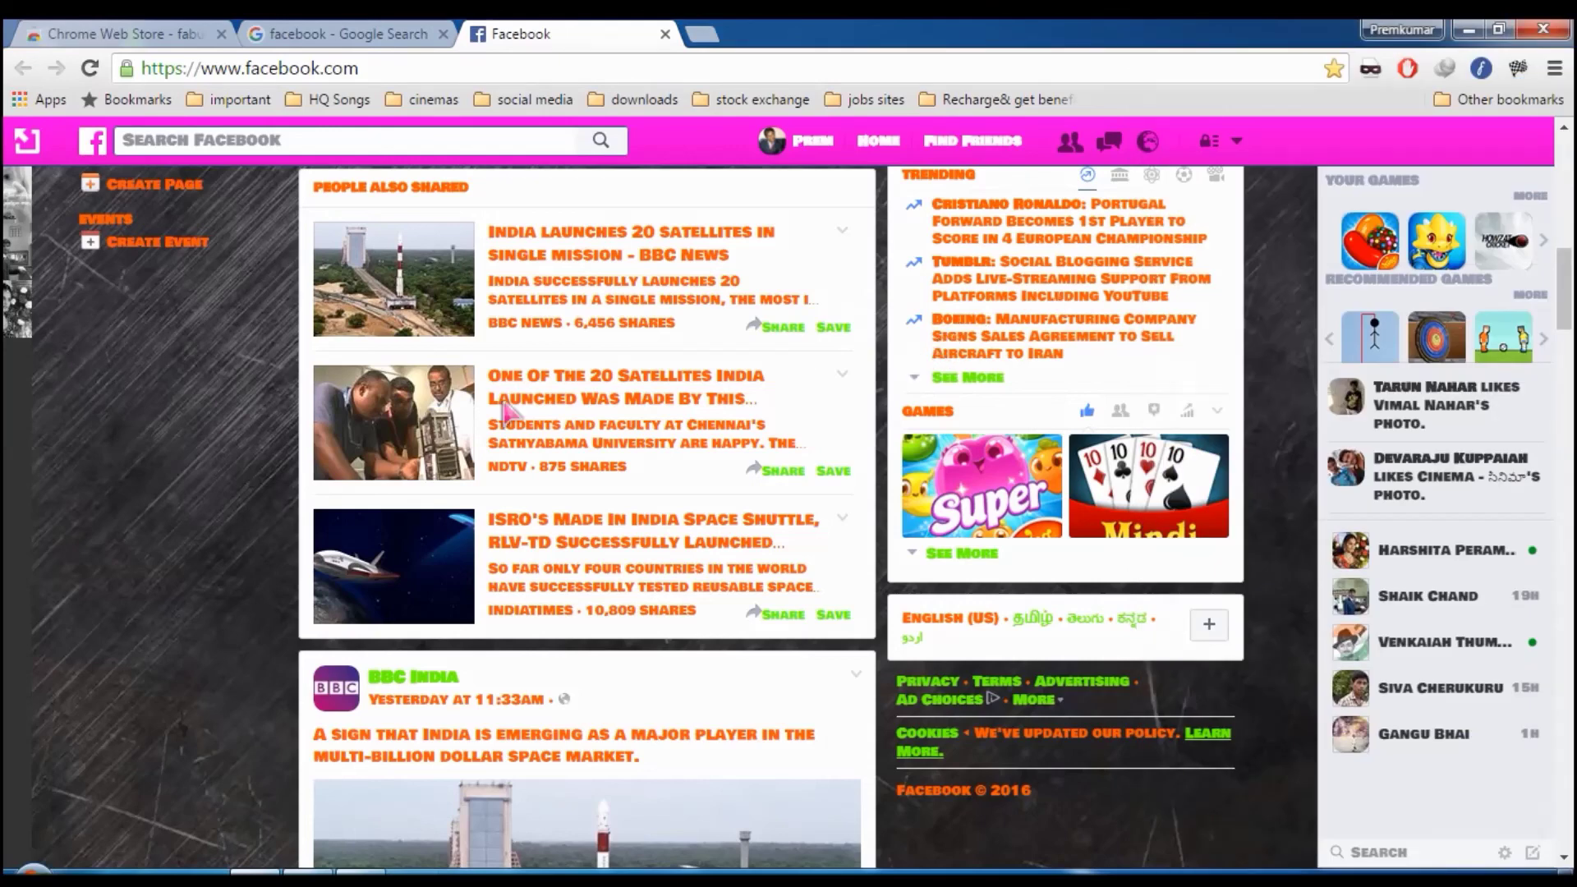